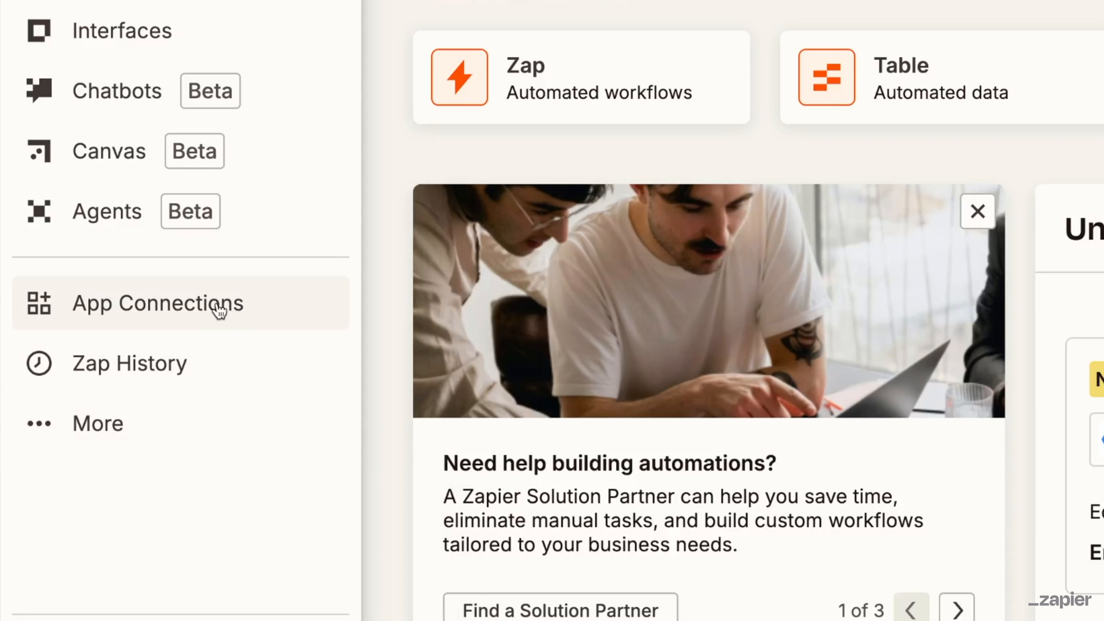
# Step: Open the app connections and search them by name for claude and gemini
pyautogui.click(201, 315)
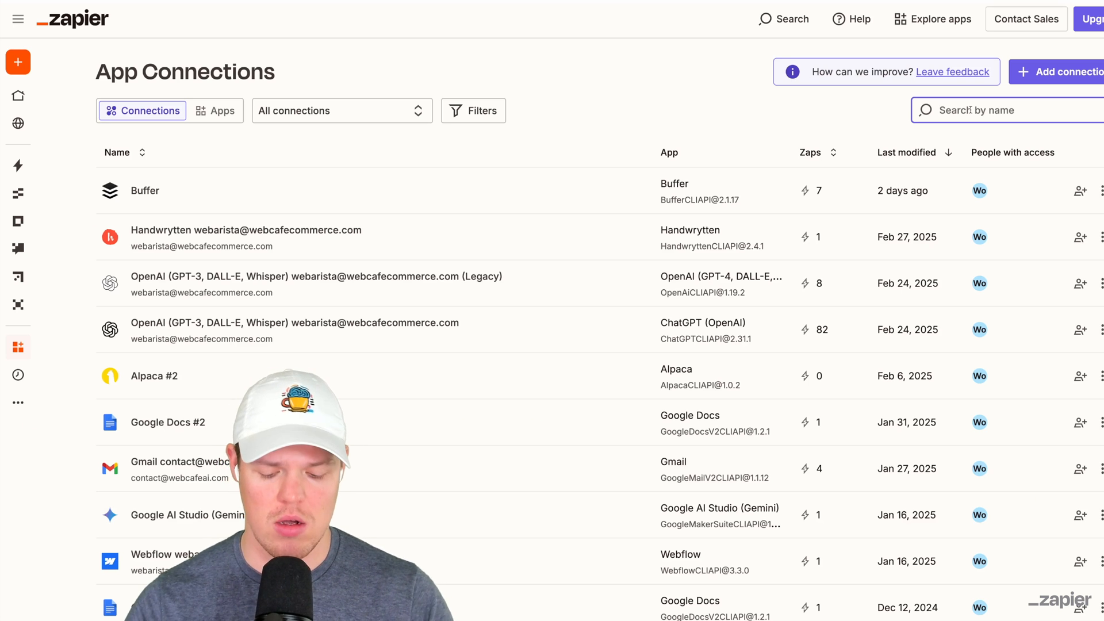
pyautogui.write('claude')
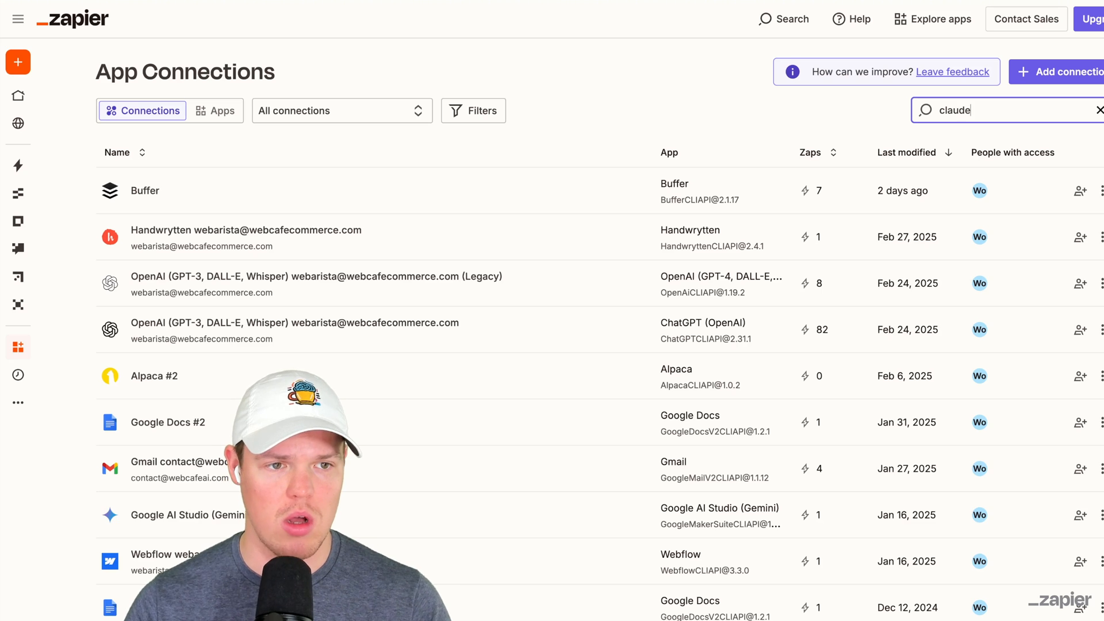
pyautogui.doubleClick(977, 111)
pyautogui.write('gemini')
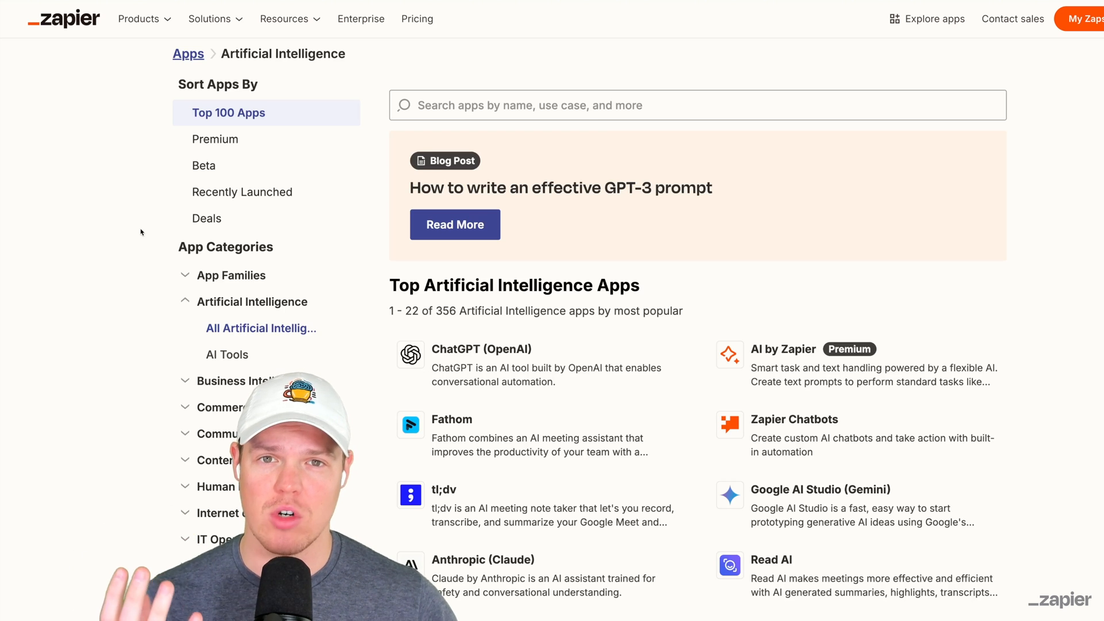
pyautogui.scroll(-1, 163, 219)
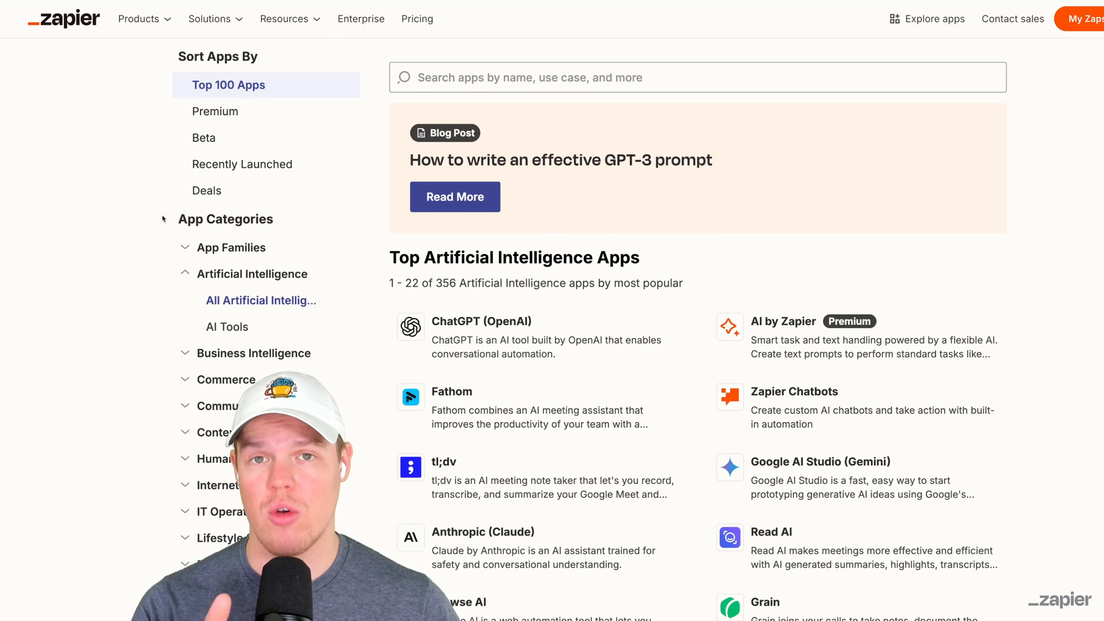
pyautogui.scroll(1, 163, 218)
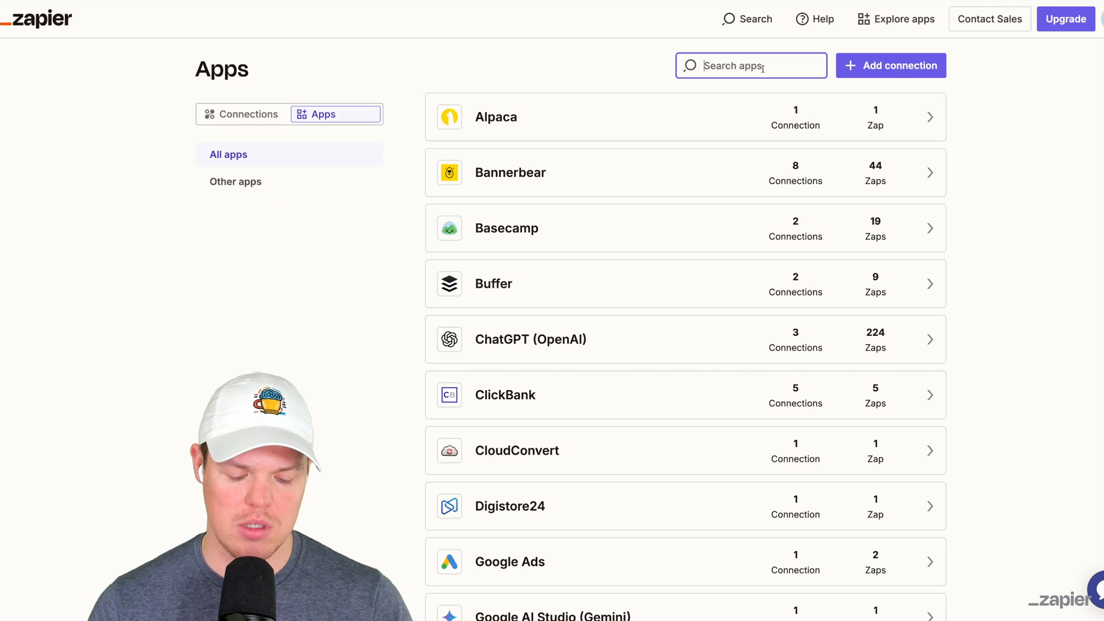
# Step: Search the connected apps for chatgpt, open ChatGPT (OpenAI) and start adding a new connection
pyautogui.write('chatgpt')
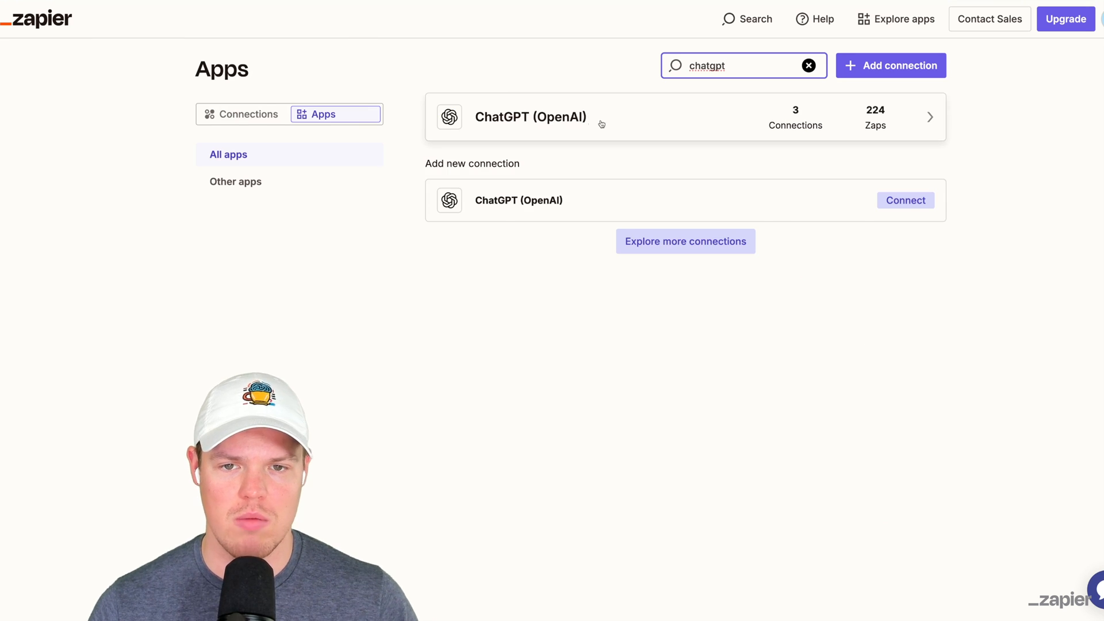
pyautogui.click(602, 124)
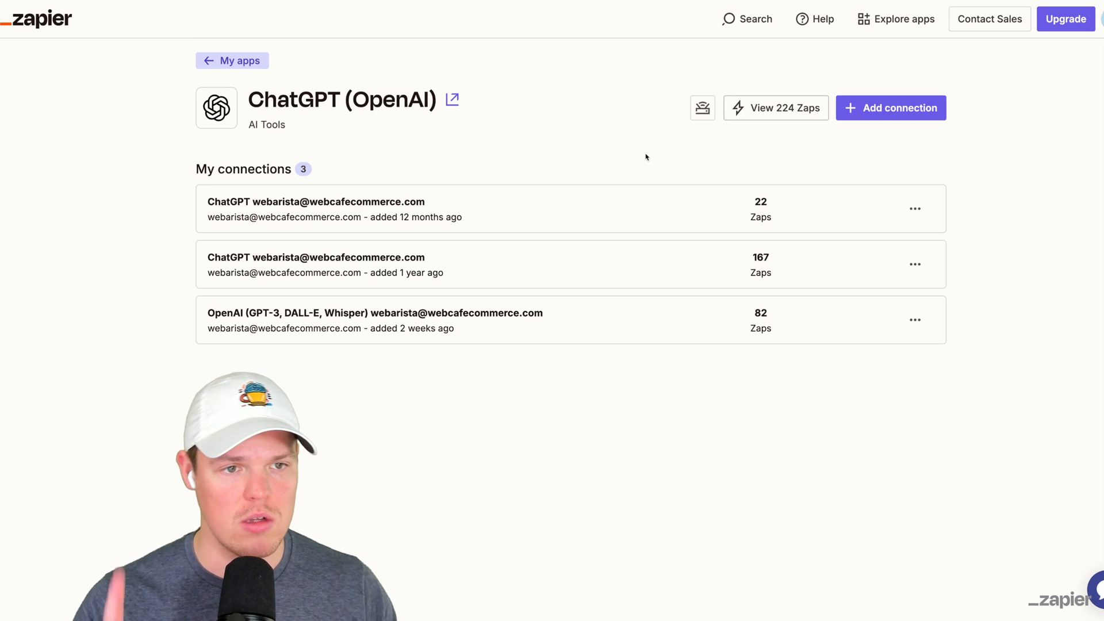
pyautogui.click(871, 112)
pyautogui.moveTo(301, 164); pyautogui.dragTo(303, 153)
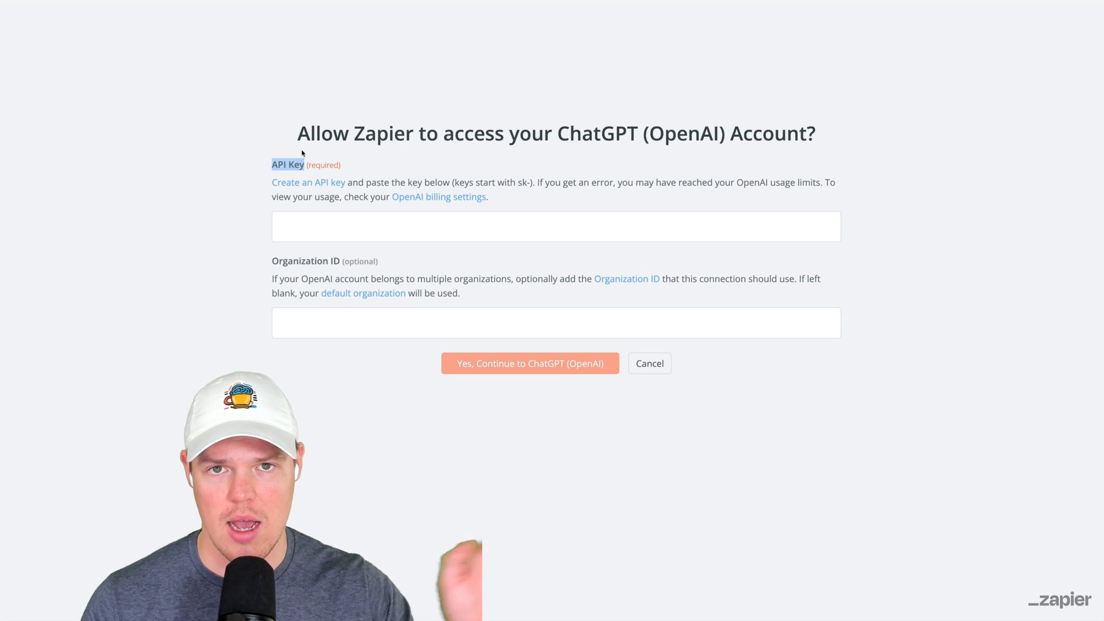
pyautogui.click(302, 153)
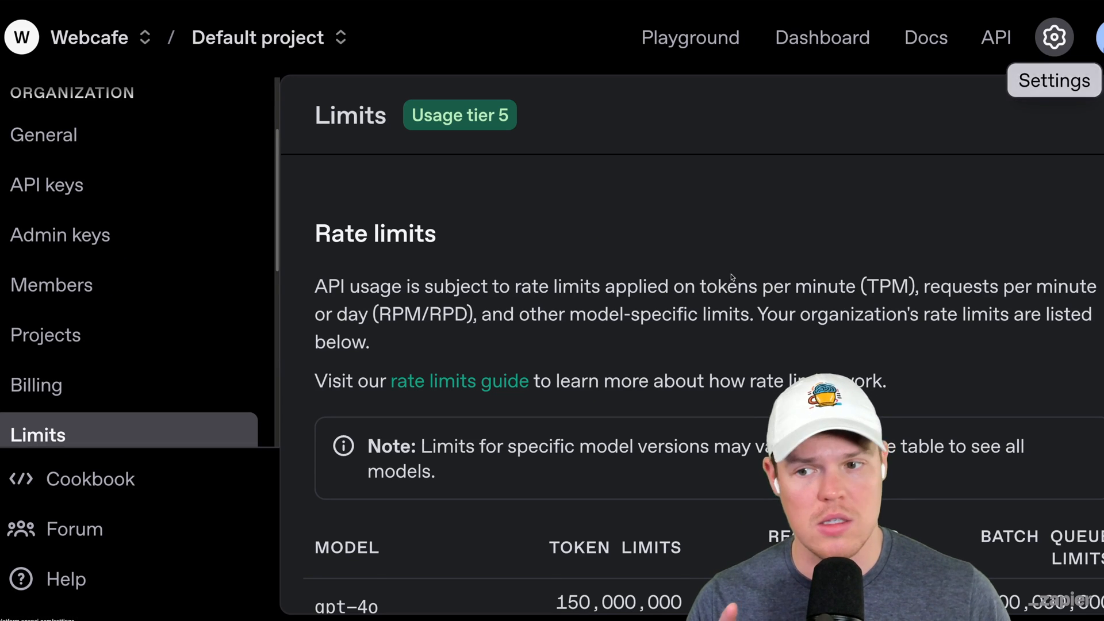
# Step: On the OpenAI platform, start a new secret API key named Zapier Key and assign it to the Default project
pyautogui.click(84, 188)
pyautogui.click(902, 155)
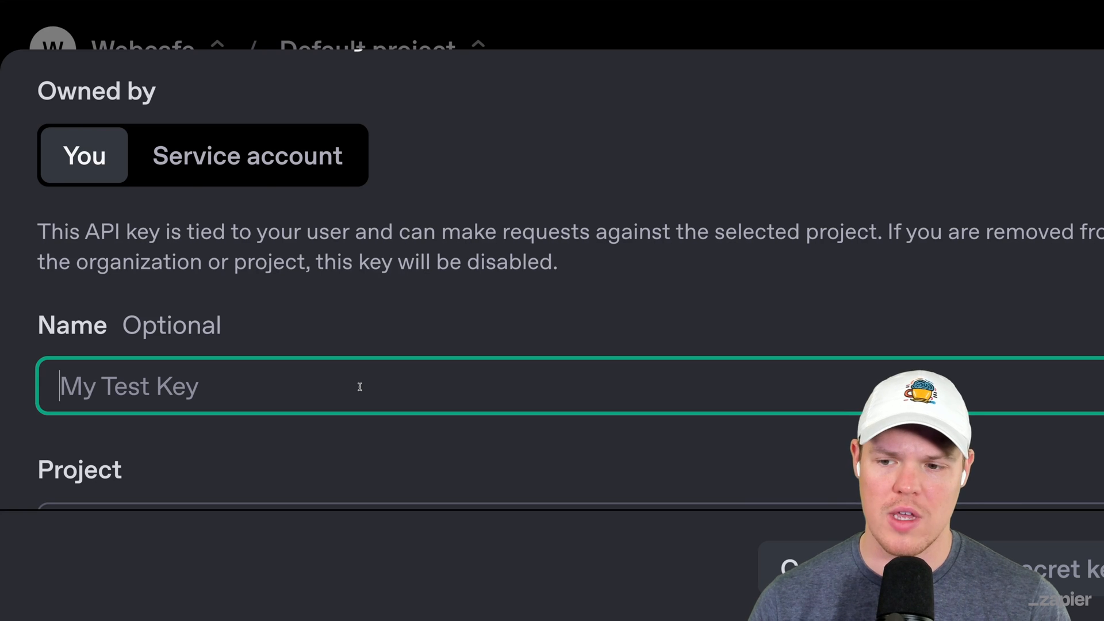
pyautogui.write('Zapier KEy')
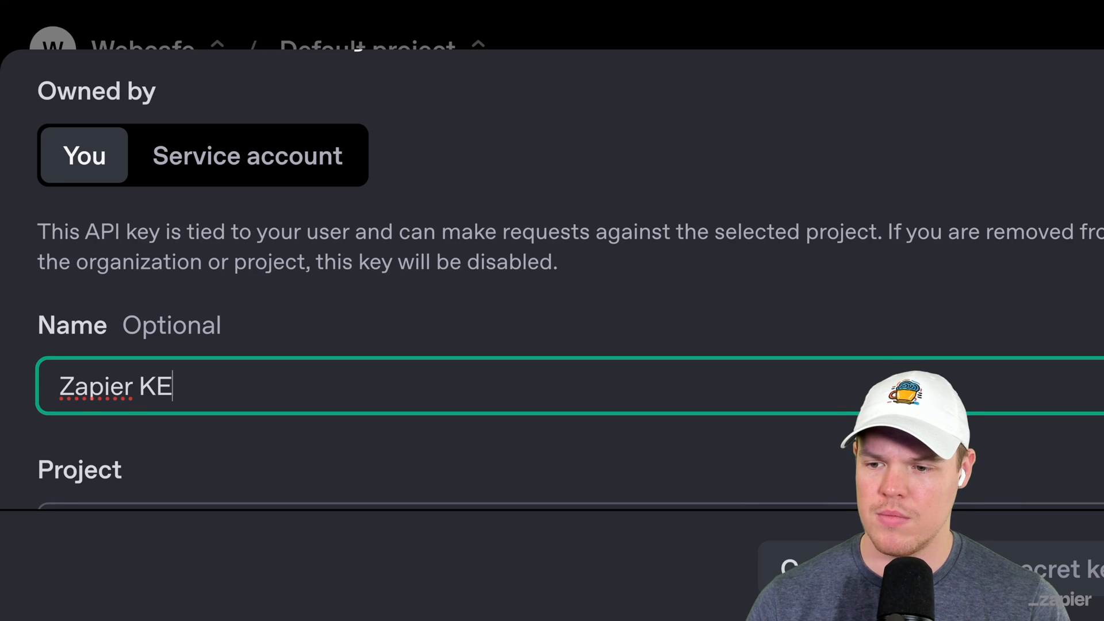
pyautogui.press('BackSpace')
pyautogui.press('BackSpace')
pyautogui.write('ey')
pyautogui.scroll(-4, 419, 308)
pyautogui.click(418, 310)
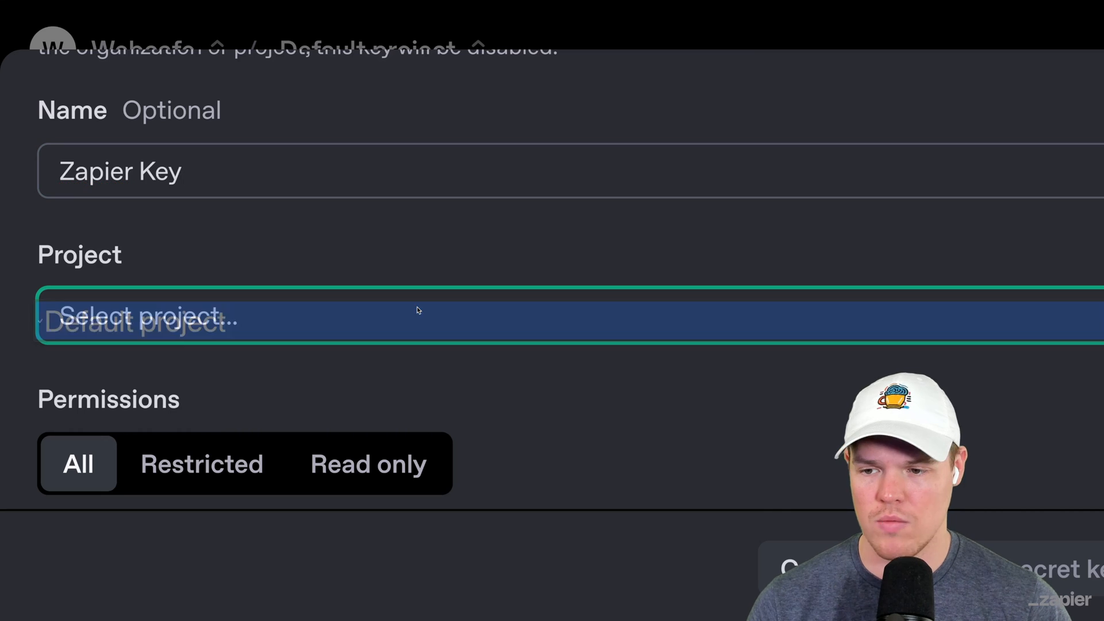
pyautogui.click(419, 348)
pyautogui.scroll(-1, 420, 348)
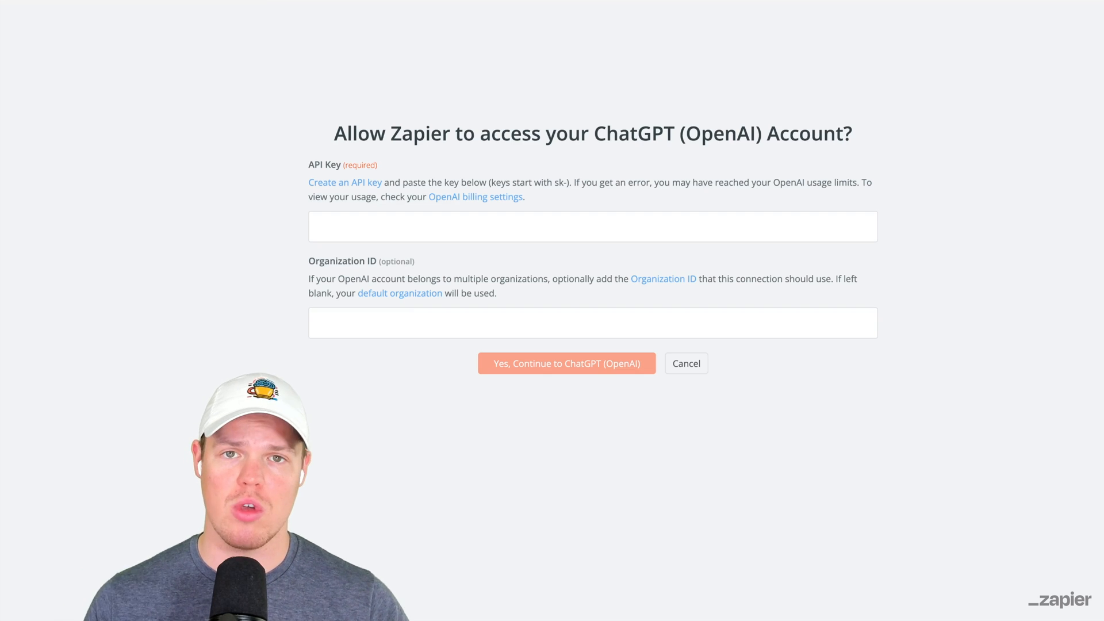
# Step: Back in Zapier, enter the API key for the new ChatGPT (OpenAI) connection and open the Zap Zap connection's name for editing
pyautogui.click(333, 219)
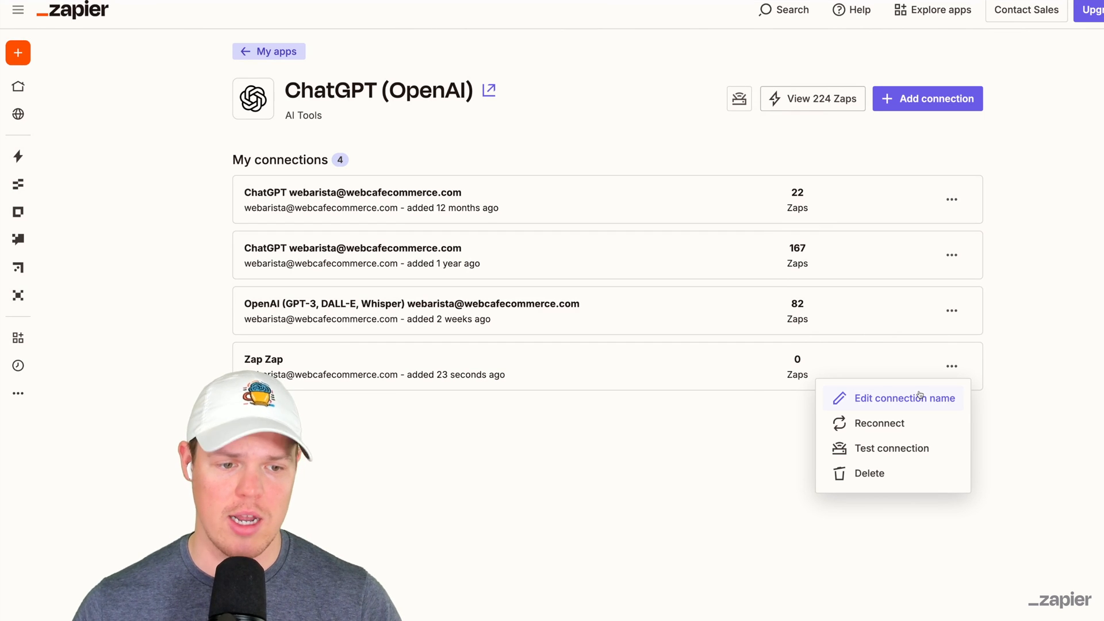
pyautogui.click(920, 397)
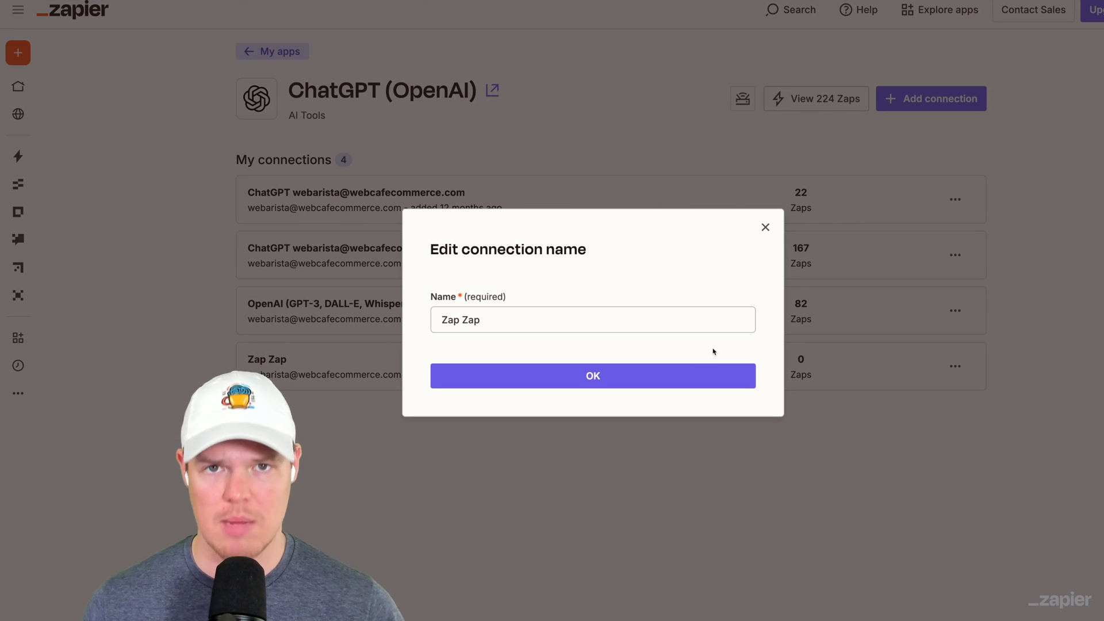
pyautogui.click(658, 475)
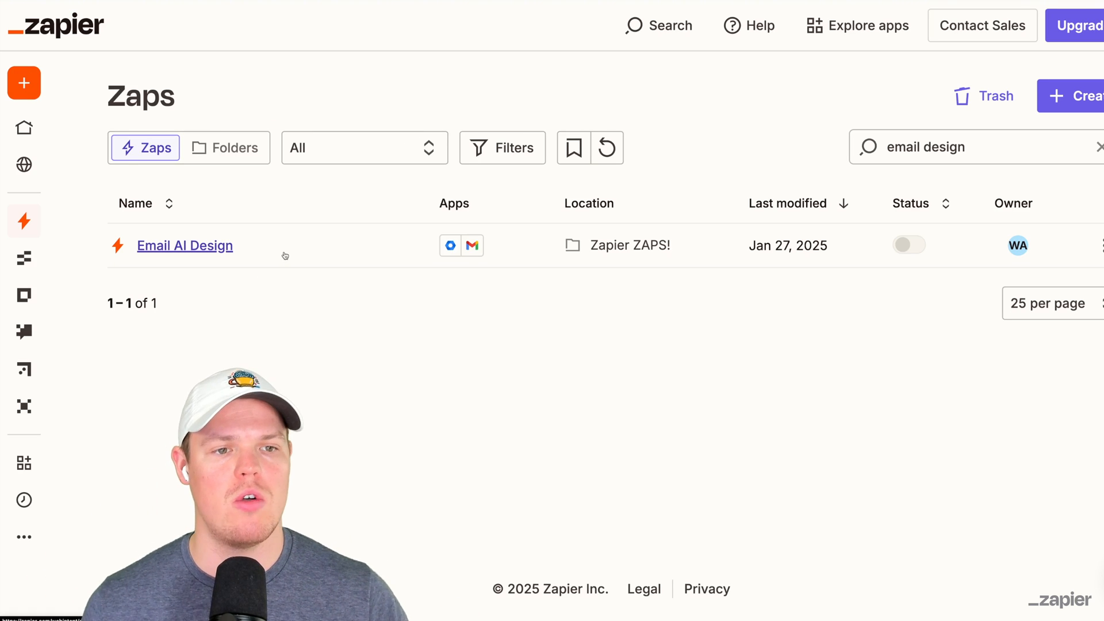
# Step: Open the Email AI Design Zap, examine the HTML body of its Gmail Send Email step and open that step's test
pyautogui.click(212, 251)
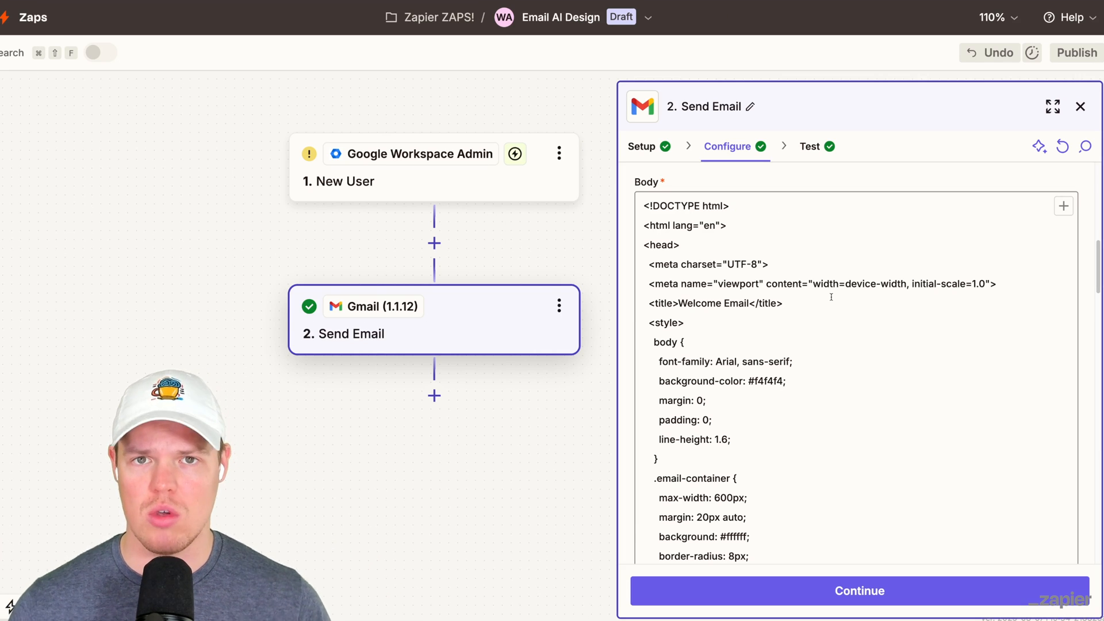
pyautogui.scroll(-3, 832, 297)
pyautogui.scroll(-5, 832, 297)
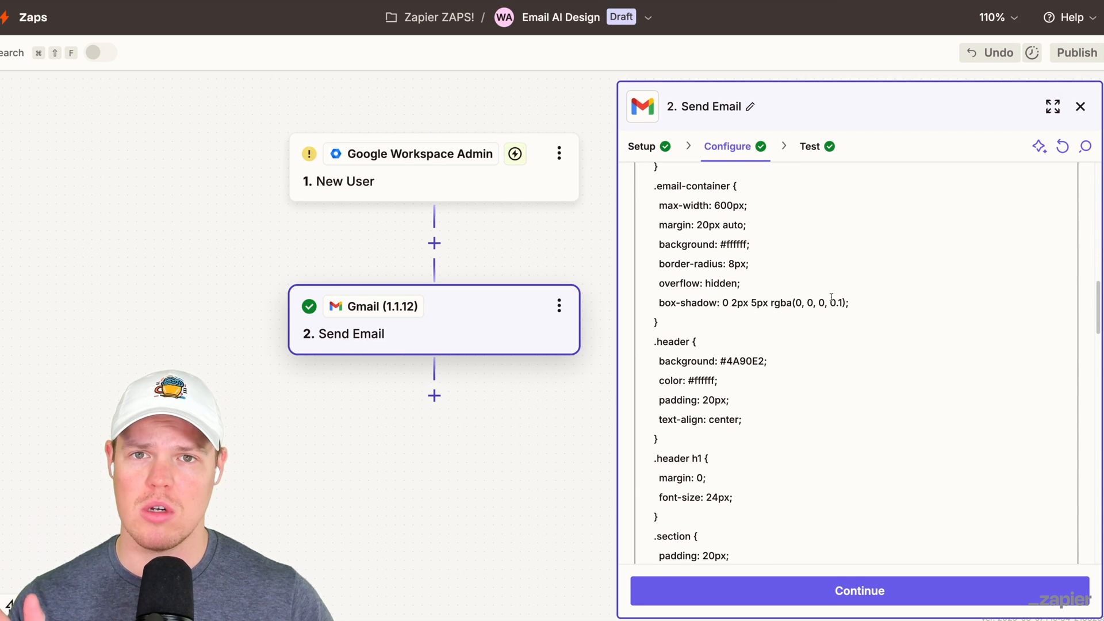
pyautogui.click(817, 155)
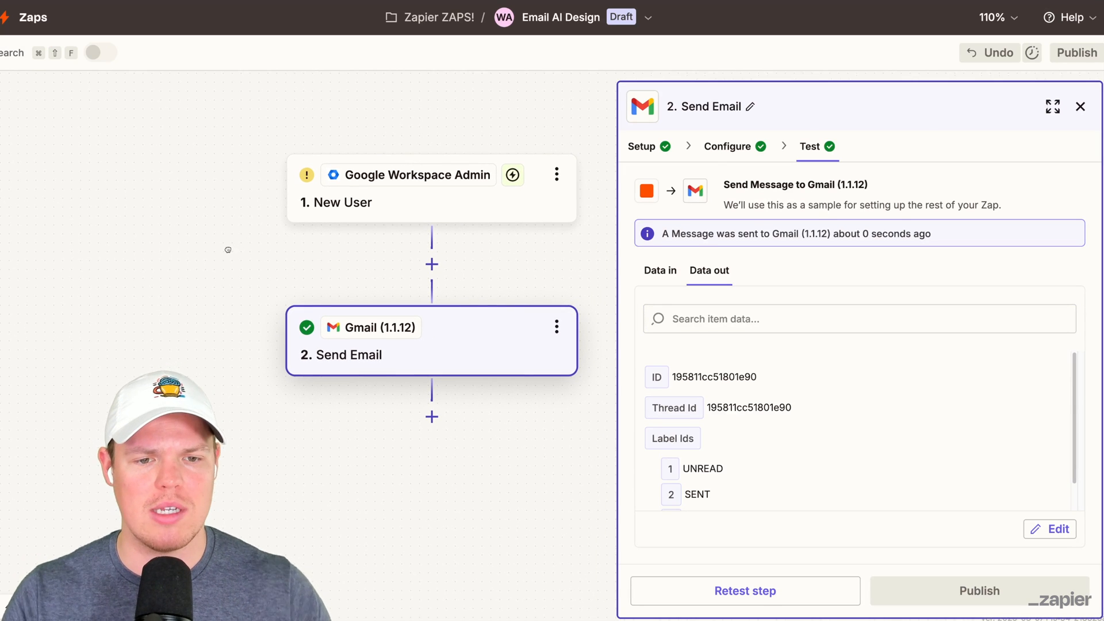
# Step: Review the Send Email step's app, event and account setup, and its configured HTML body
pyautogui.click(642, 147)
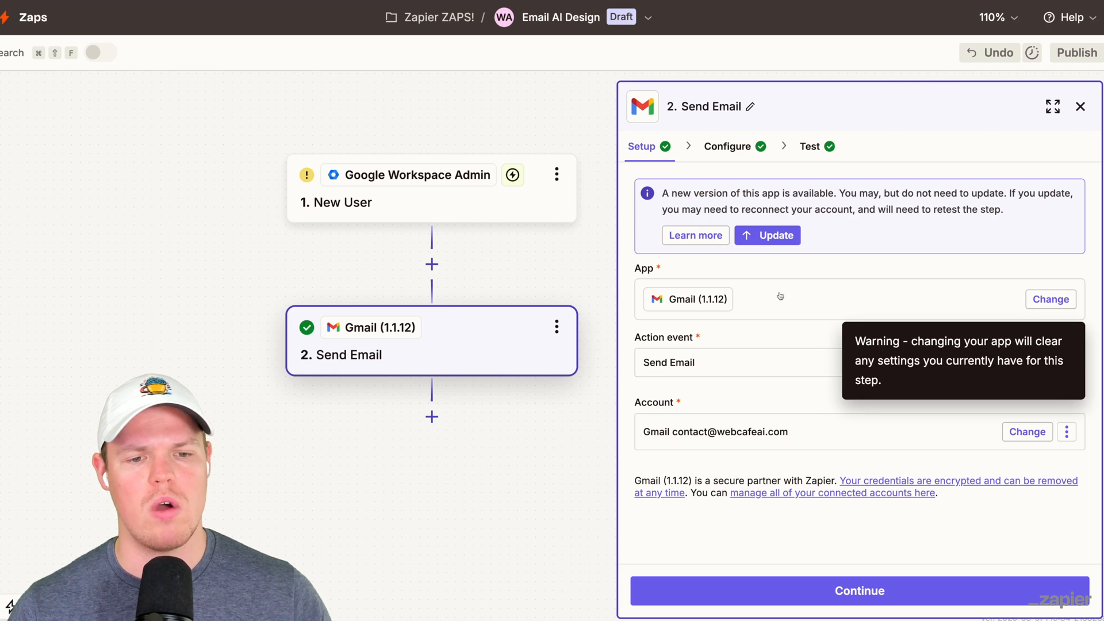
pyautogui.click(740, 148)
pyautogui.scroll(-20, 839, 282)
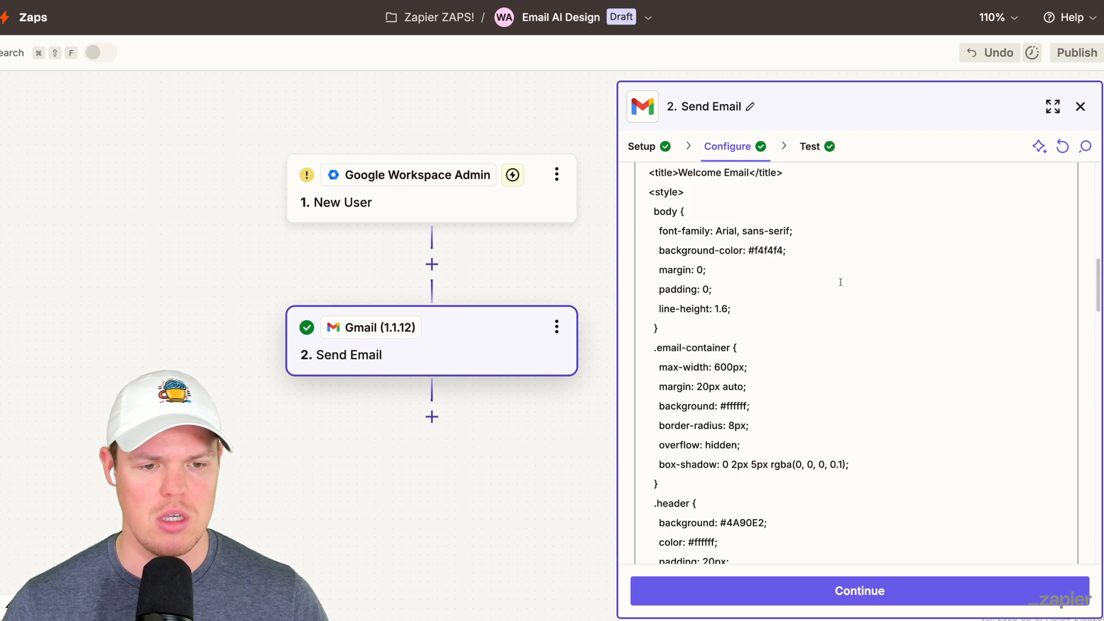
pyautogui.scroll(-3, 842, 282)
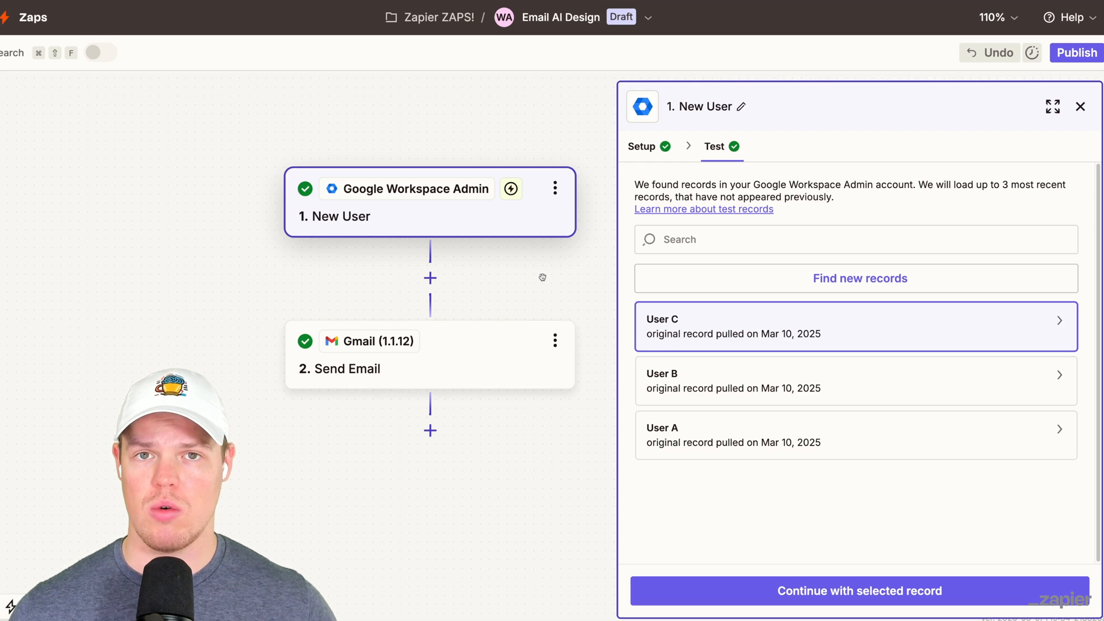
pyautogui.scroll(-3, 542, 277)
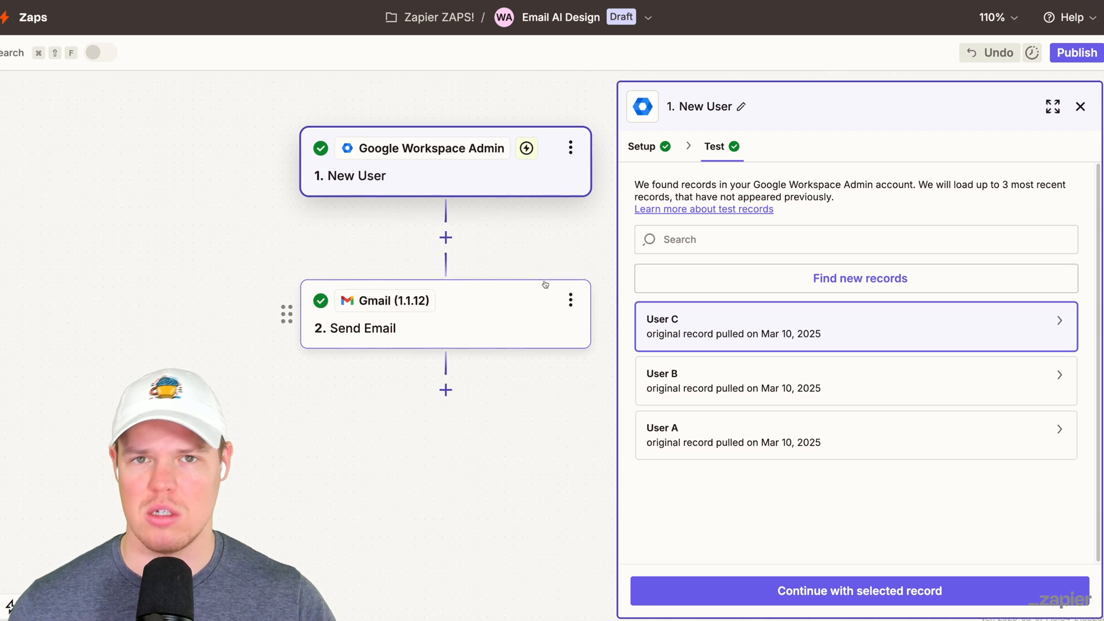
pyautogui.scroll(1, 546, 282)
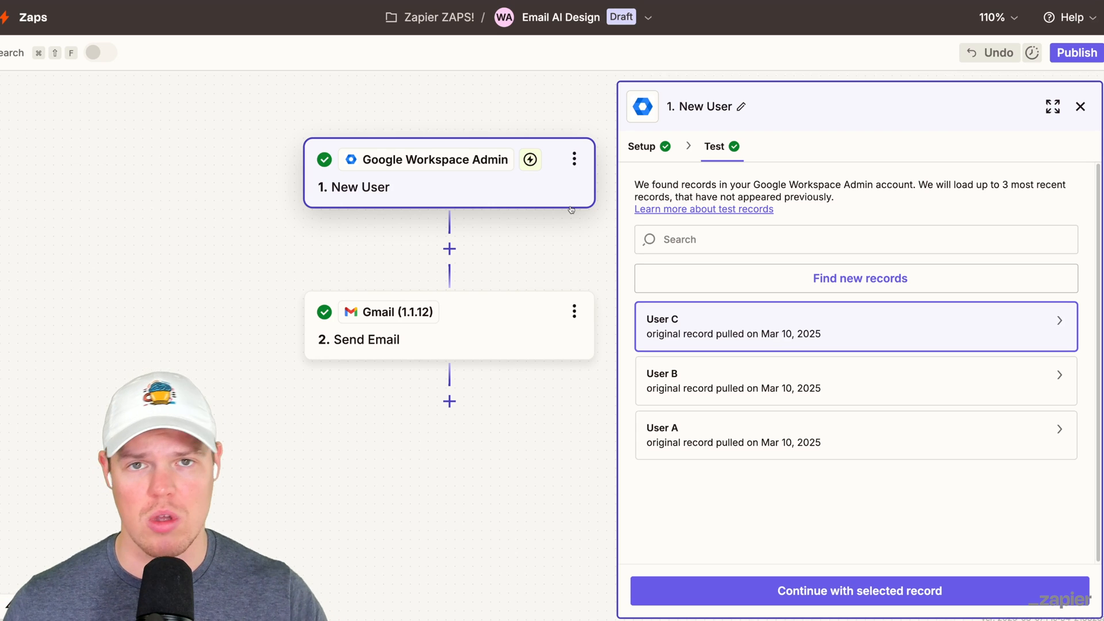
pyautogui.scroll(-1, 571, 210)
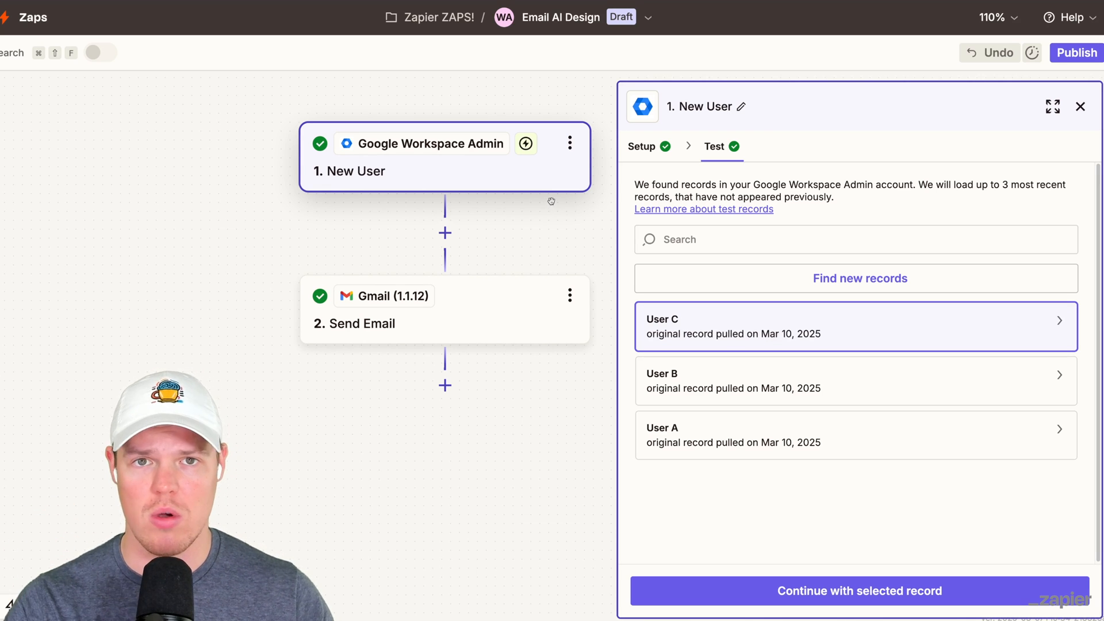
pyautogui.scroll(-1, 496, 195)
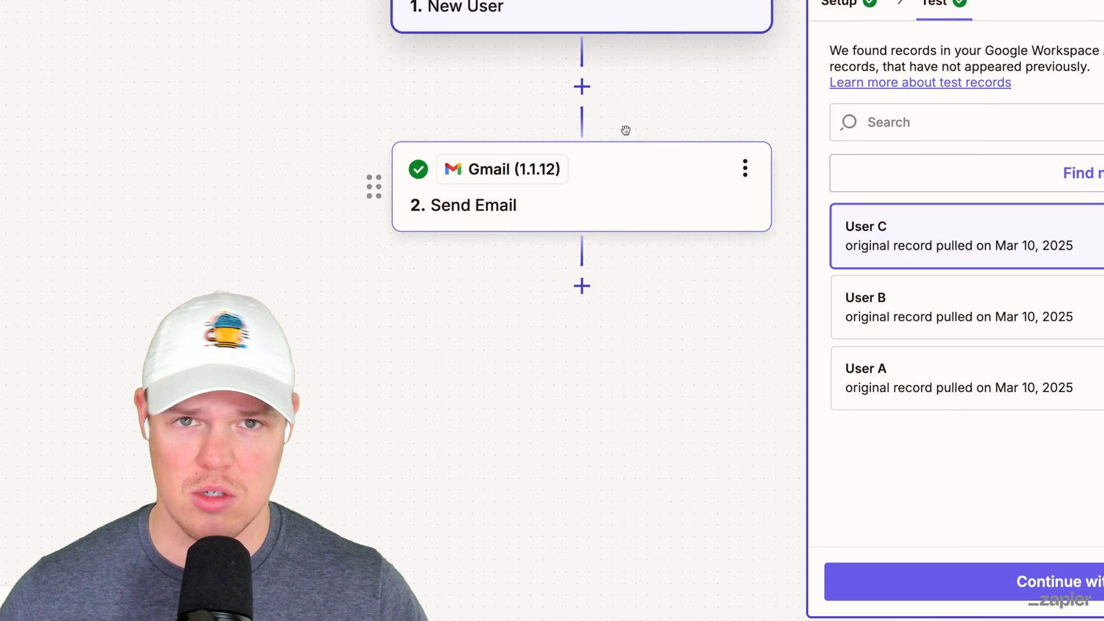
pyautogui.moveTo(653, 85); pyautogui.dragTo(698, 100)
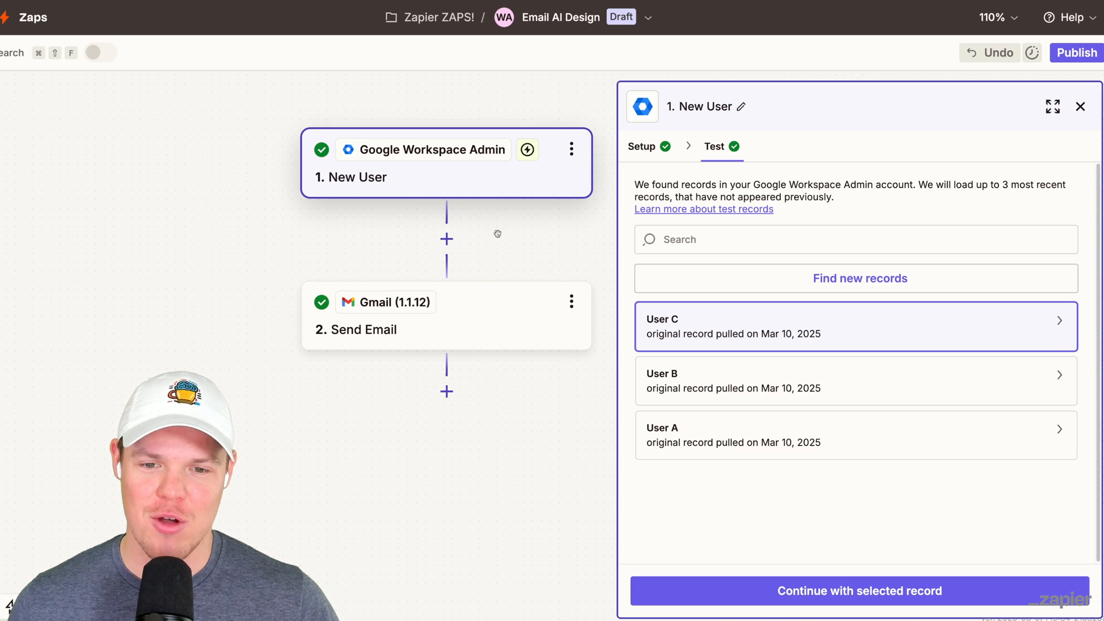
# Step: Add a ChatGPT (OpenAI) action between the New User trigger and the Send Email step
pyautogui.click(448, 245)
pyautogui.write('c')
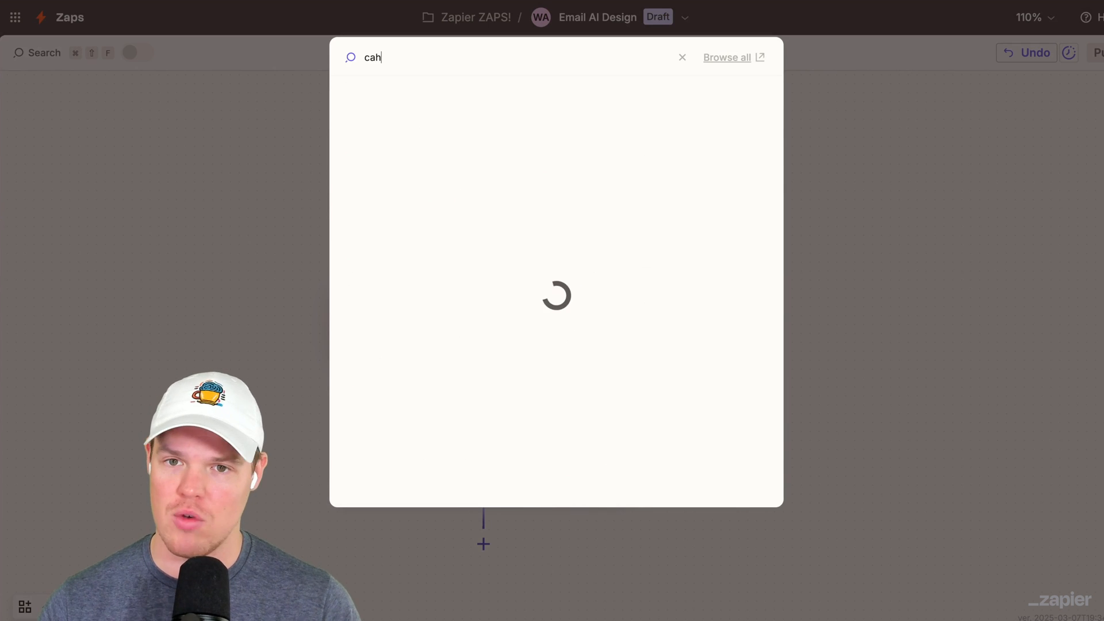
pyautogui.write('hatgpt')
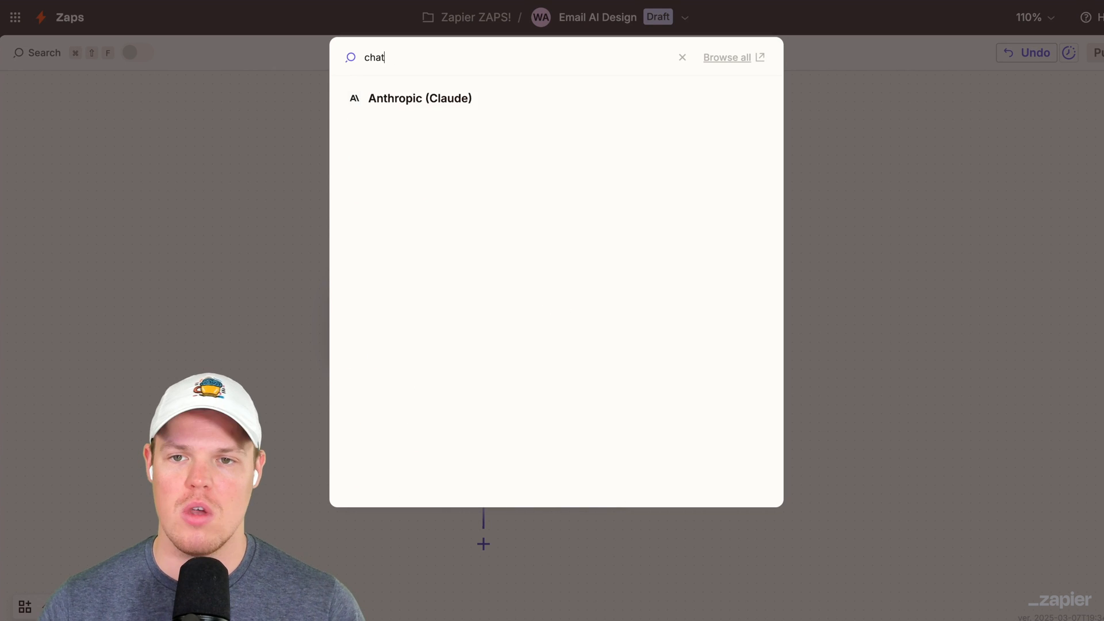
pyautogui.press('Return')
# Step: Examine the standard action events available for the new ChatGPT (OpenAI) step
pyautogui.click(796, 279)
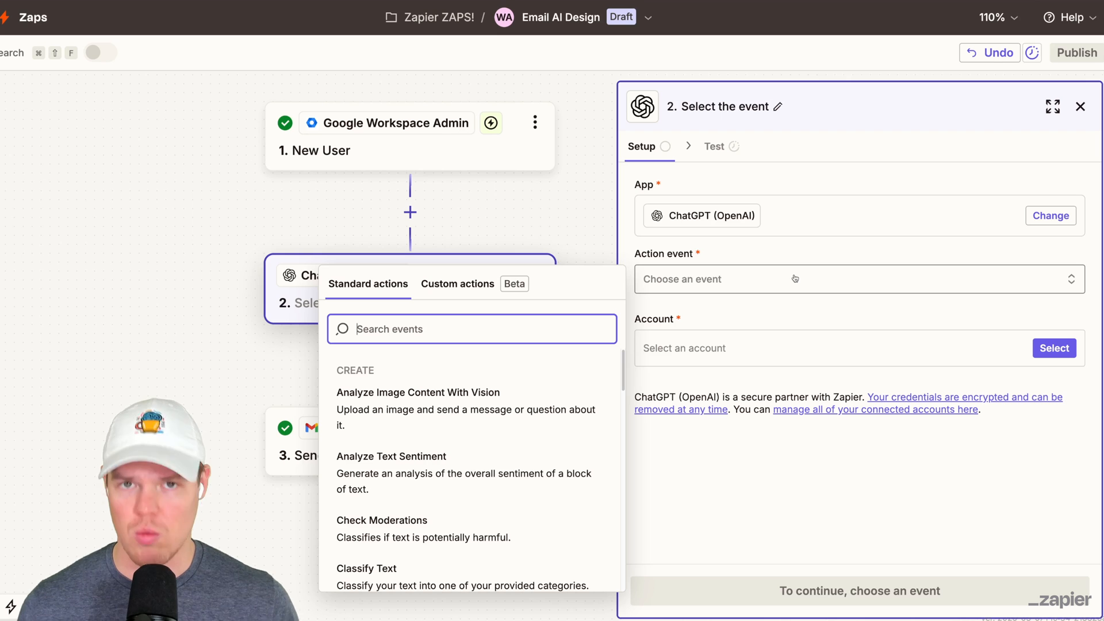
pyautogui.scroll(-1, 553, 380)
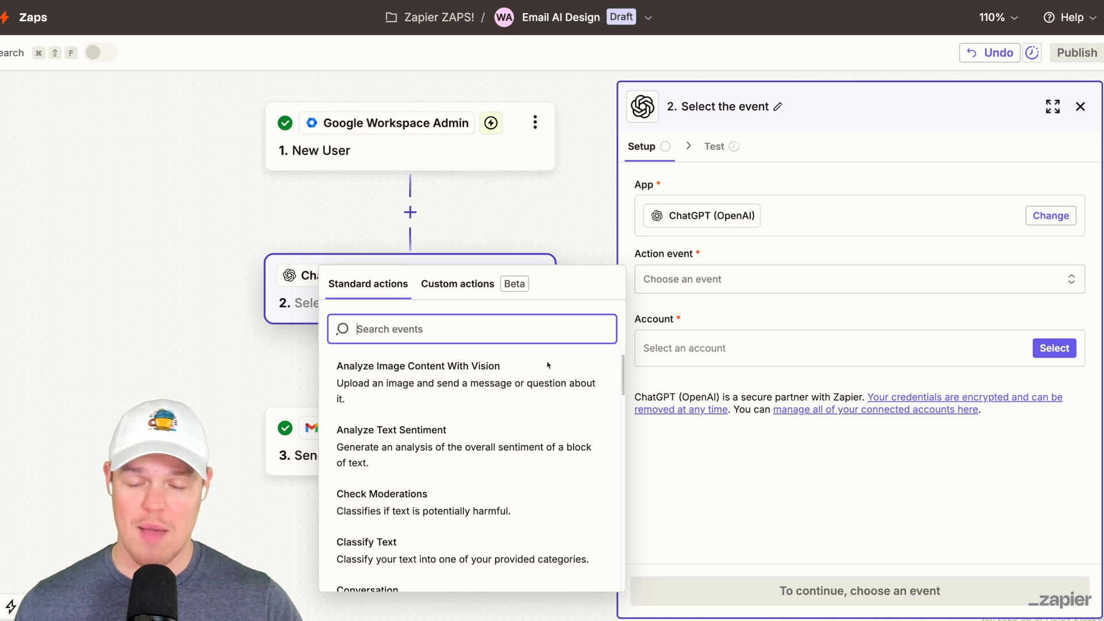
pyautogui.scroll(1, 553, 380)
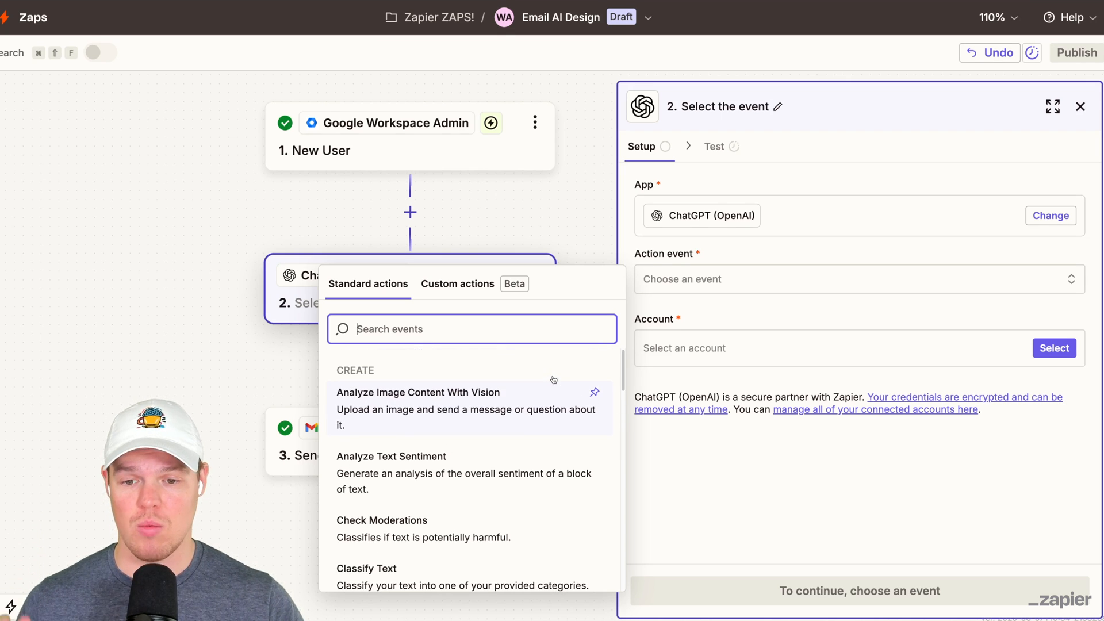
pyautogui.scroll(-1, 553, 380)
pyautogui.scroll(-3, 547, 389)
pyautogui.scroll(-2, 544, 393)
pyautogui.scroll(-3, 544, 392)
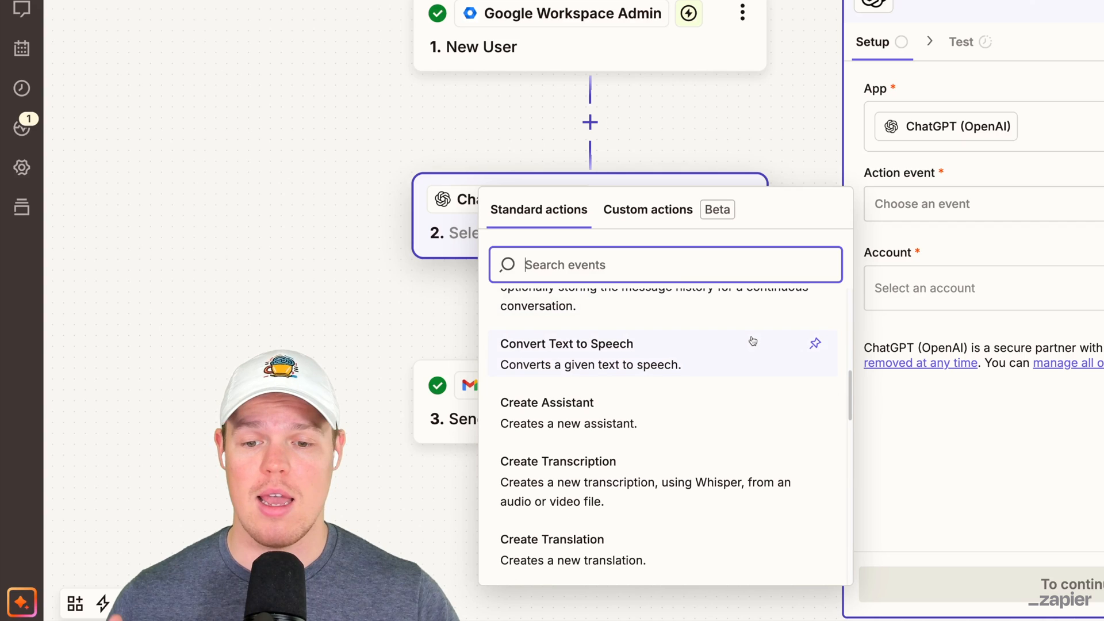
pyautogui.scroll(-1, 753, 341)
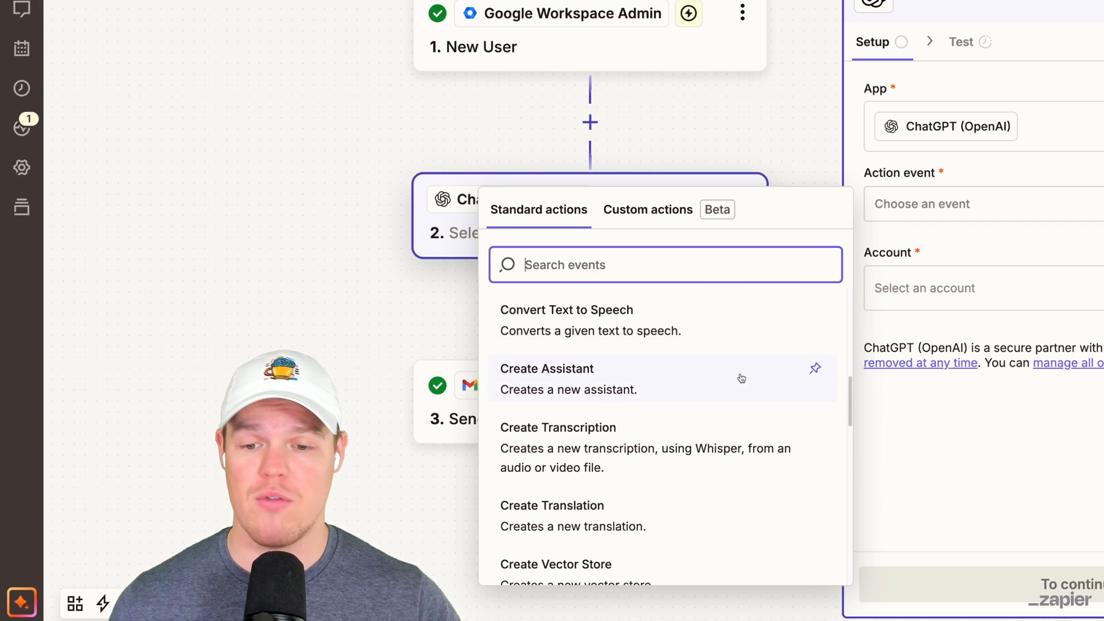
pyautogui.scroll(-3, 741, 377)
pyautogui.scroll(1, 740, 377)
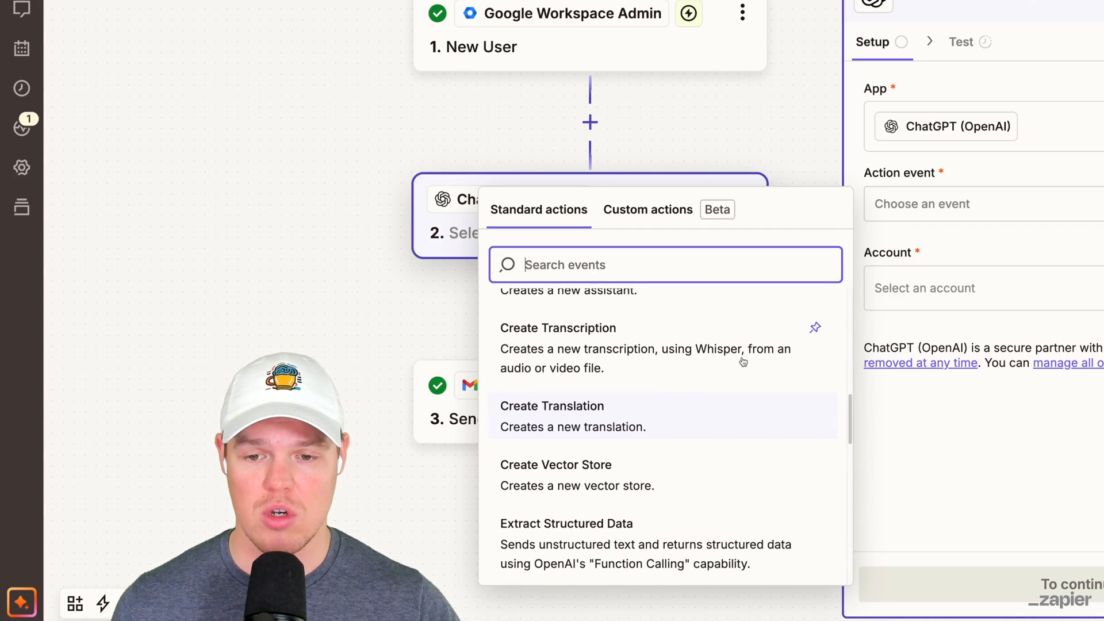
pyautogui.scroll(4, 740, 357)
pyautogui.scroll(2, 738, 338)
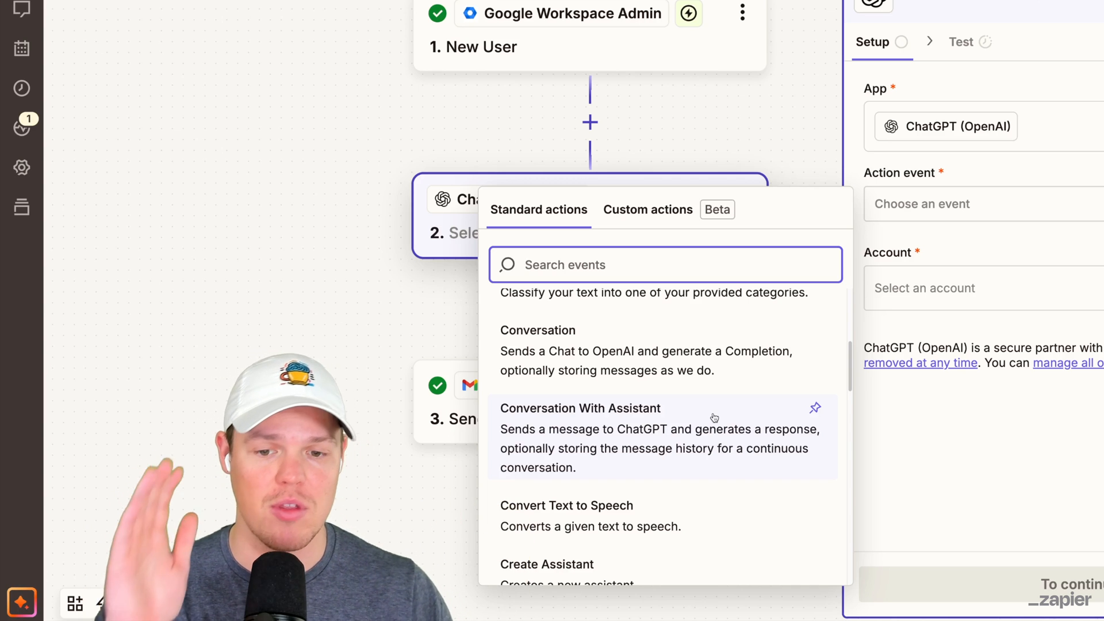
# Step: Set the ChatGPT (OpenAI) step's action event to Conversation and continue to its configuration
pyautogui.scroll(1, 714, 418)
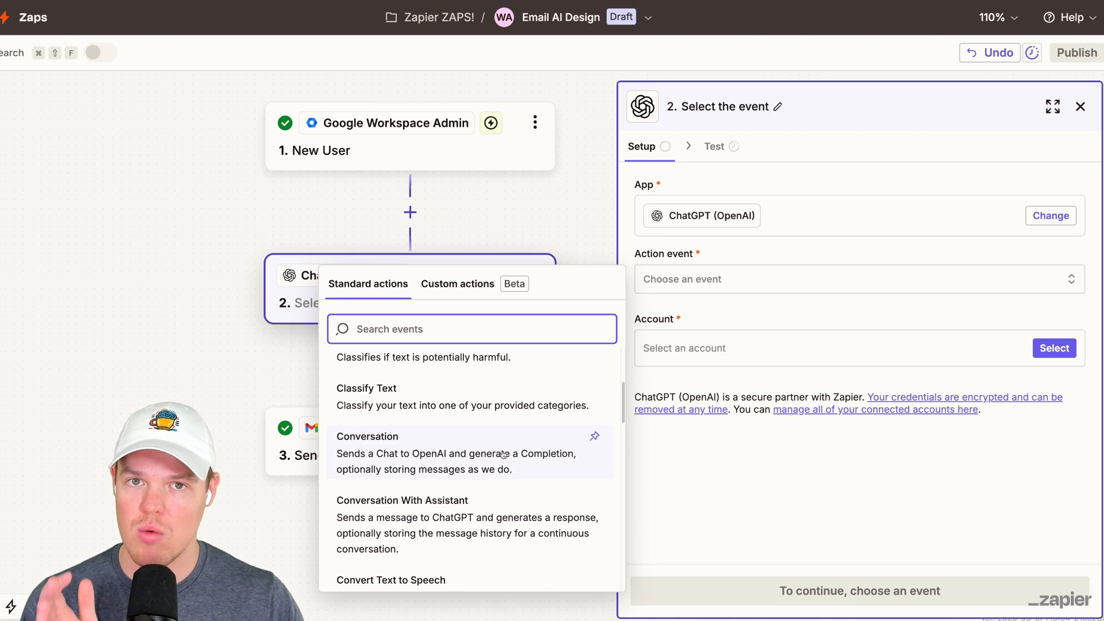
pyautogui.scroll(1, 503, 454)
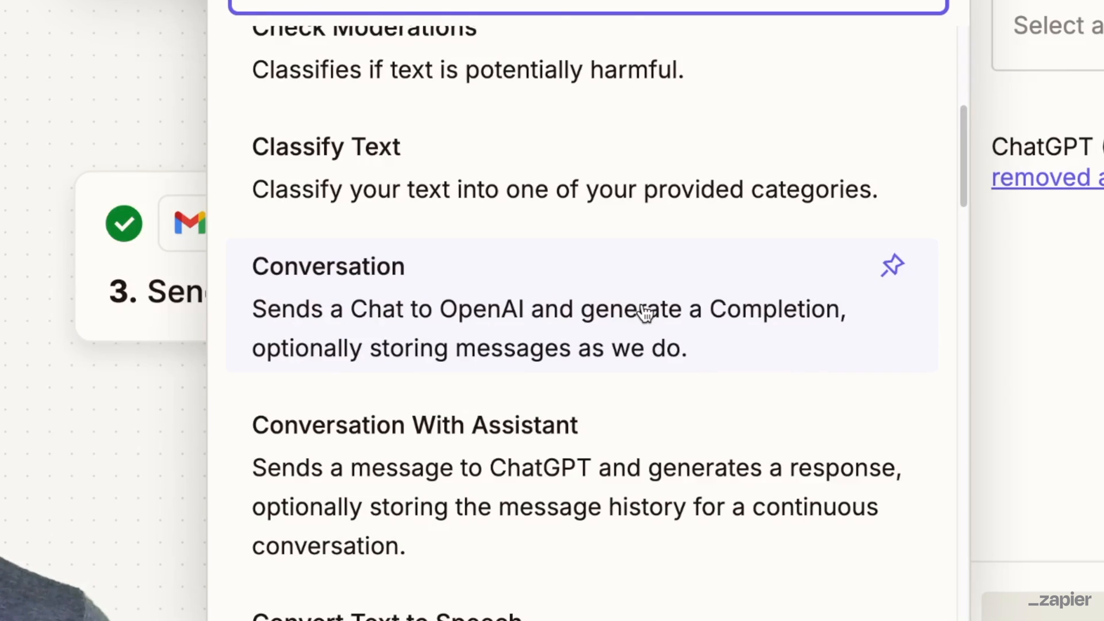
pyautogui.click(645, 314)
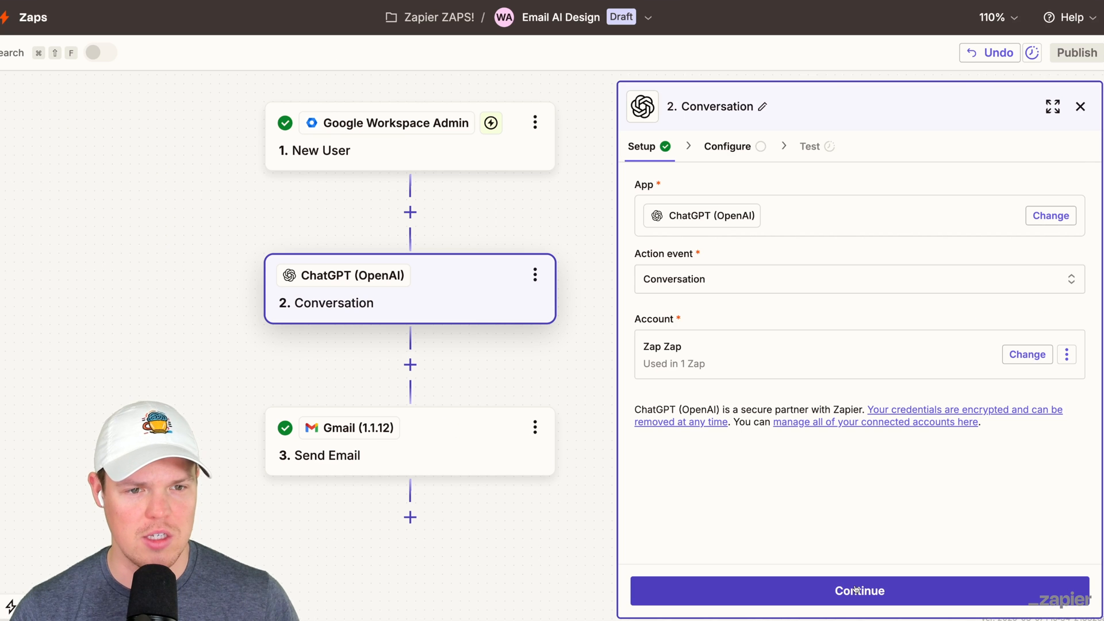
pyautogui.click(859, 590)
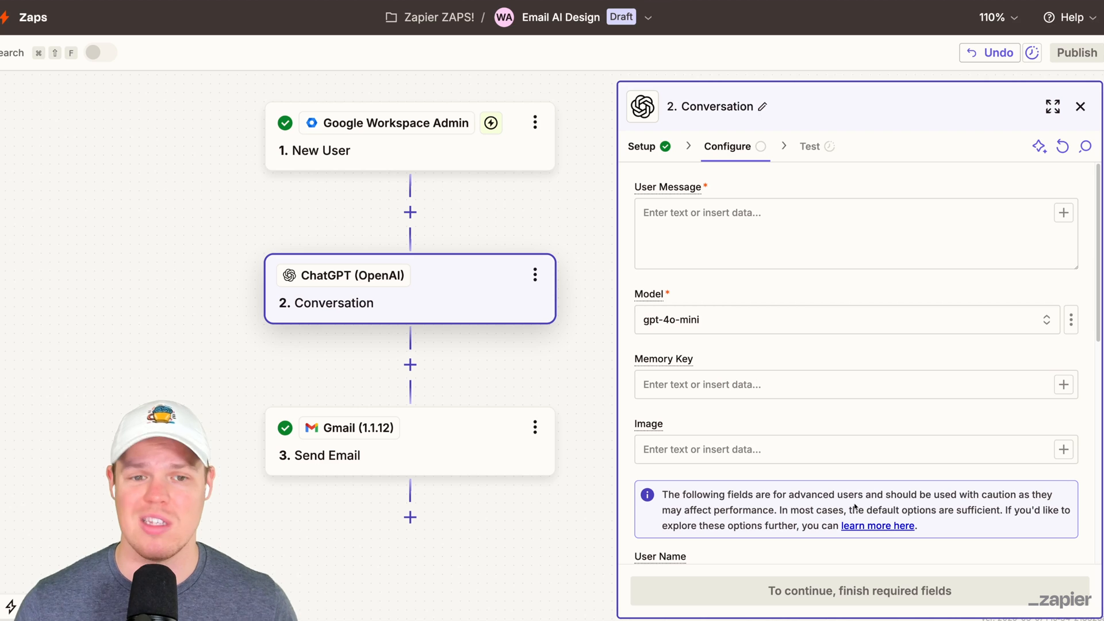
# Step: Enter "Context: You help onboarding at Bumpups, and write emails." as the Conversation step's User Message
pyautogui.scroll(-1, 608, 351)
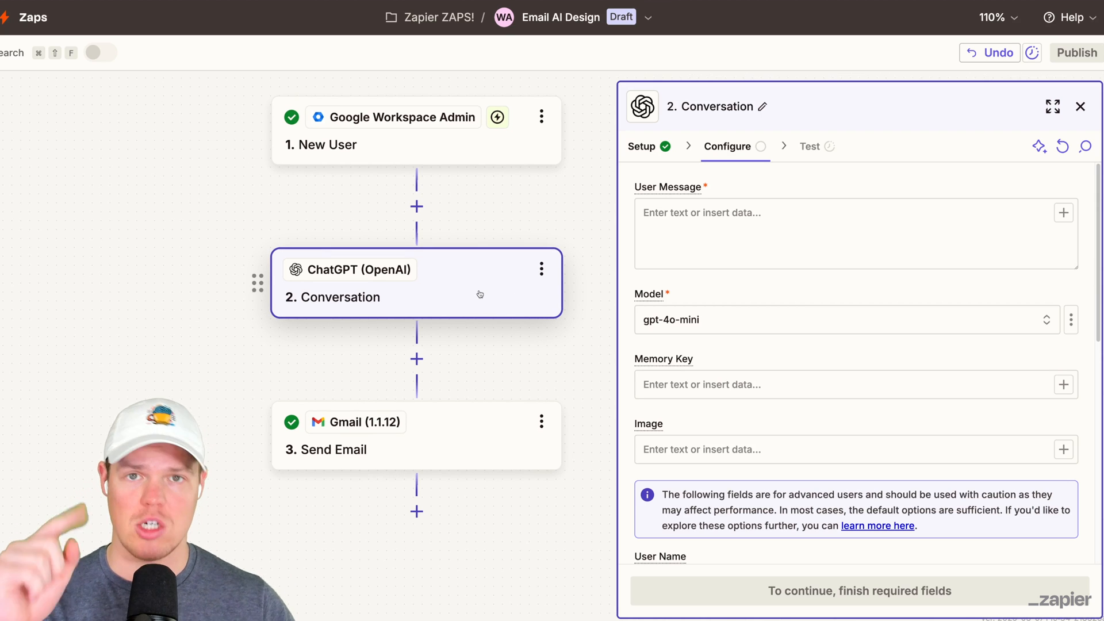
pyautogui.click(766, 247)
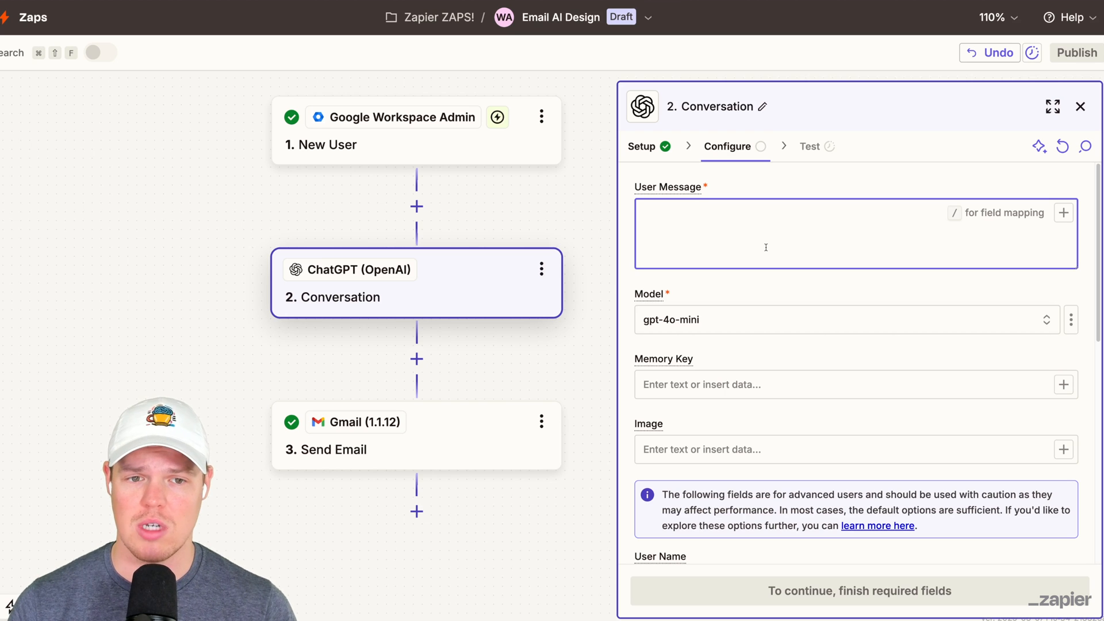
pyautogui.write('Context: You help onboarding at Bumpups, and write emails.')
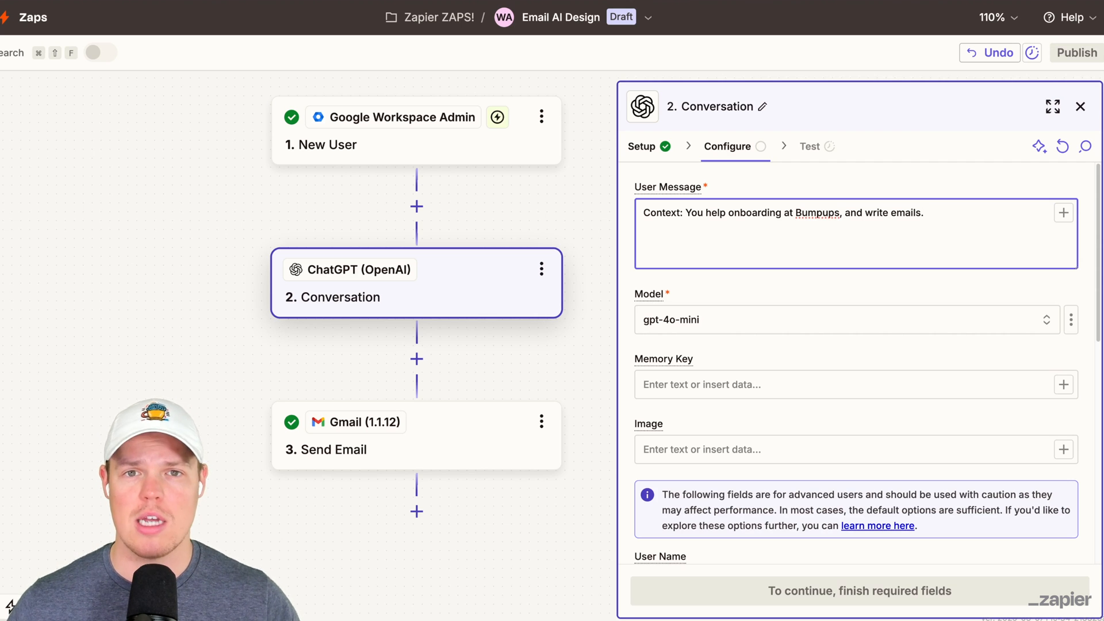
# Step: Append an "Instructions:" heading to the User Message, followed by empty lines labelled "Step 1:", "Step 2:" and "Step 3:"
pyautogui.write('Instructions:')
pyautogui.press('Return')
pyautogui.write('S')
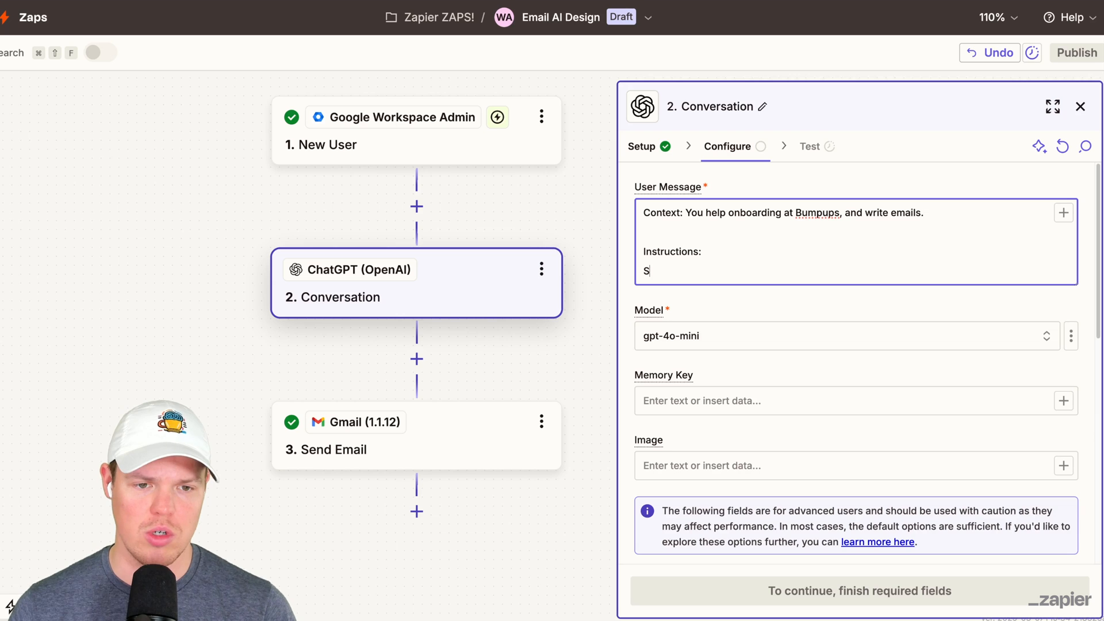
pyautogui.write('teps')
pyautogui.press('BackSpace')
pyautogui.write('1:')
pyautogui.press('Return')
pyautogui.write('Step ')
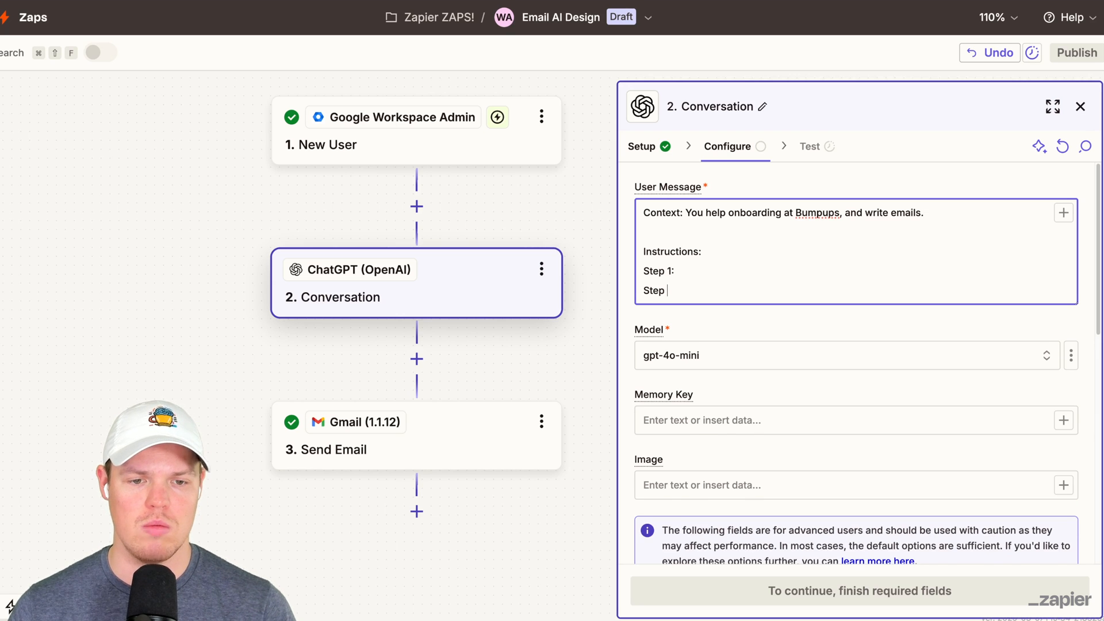
pyautogui.write('2:')
pyautogui.press('Return')
pyautogui.write('Step ')
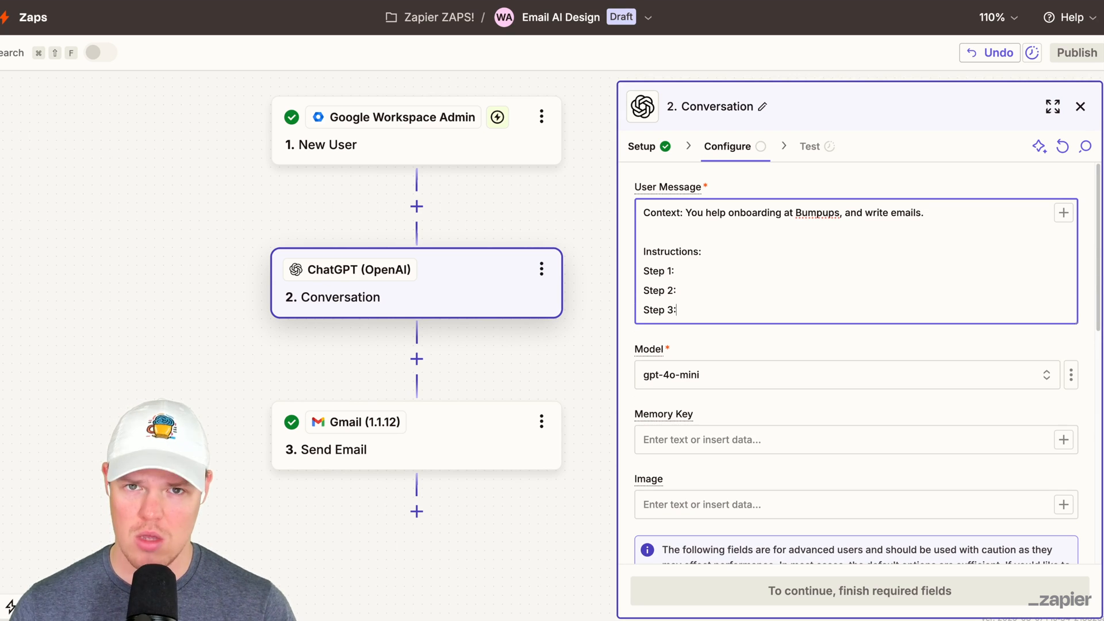
pyautogui.write('3:')
pyautogui.press('Return')
pyautogui.press('Return')
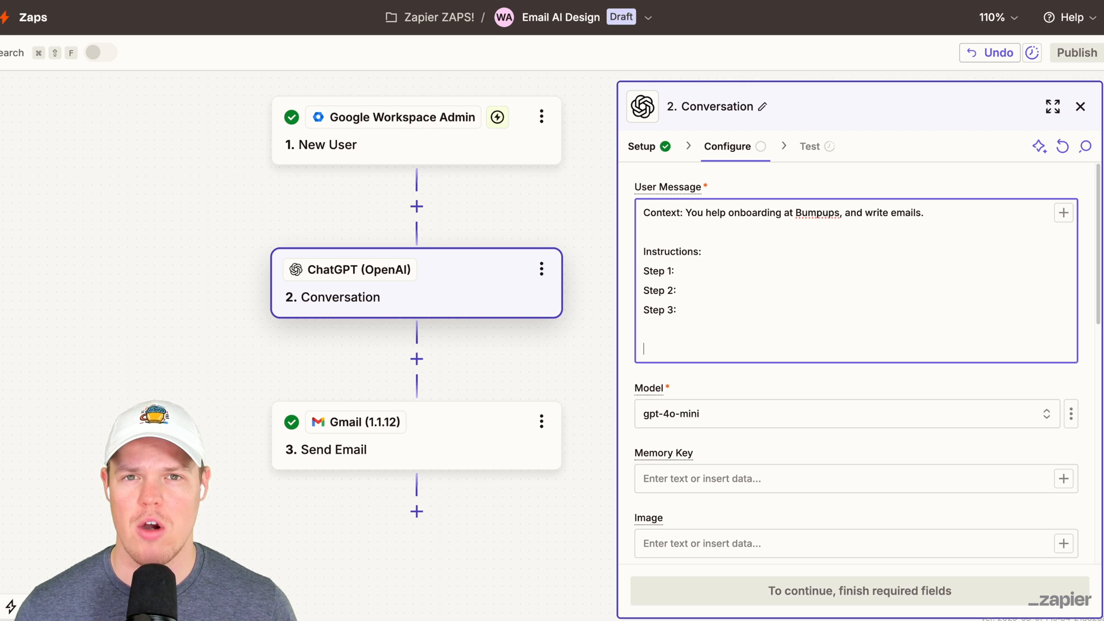
# Step: Add a Google Docs action between the New User trigger and the ChatGPT Conversation step
pyautogui.scroll(1, 549, 246)
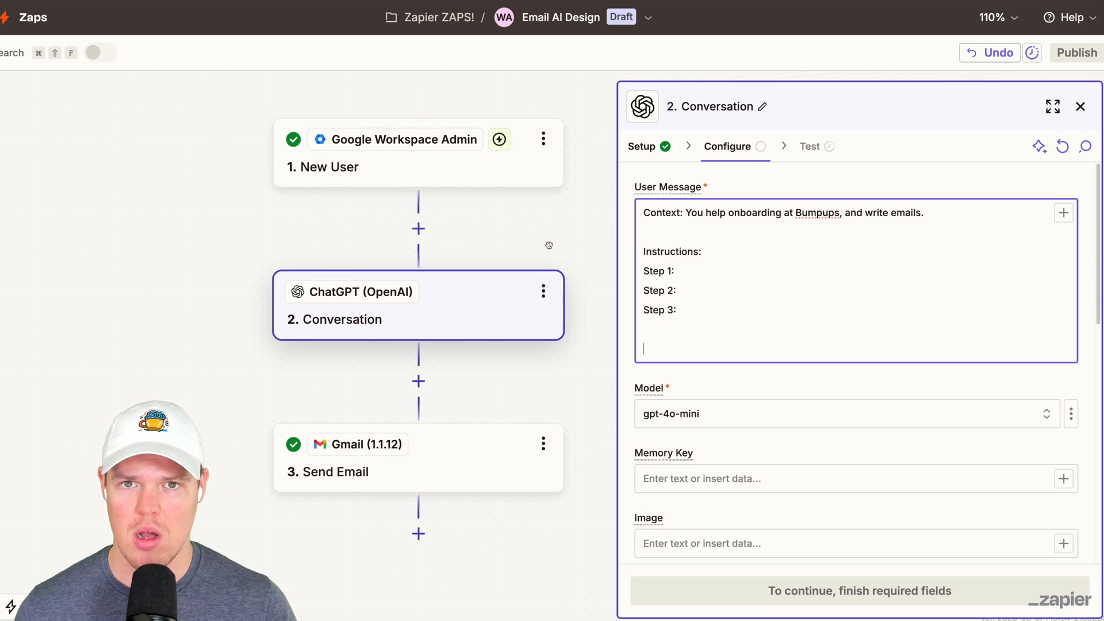
pyautogui.click(418, 229)
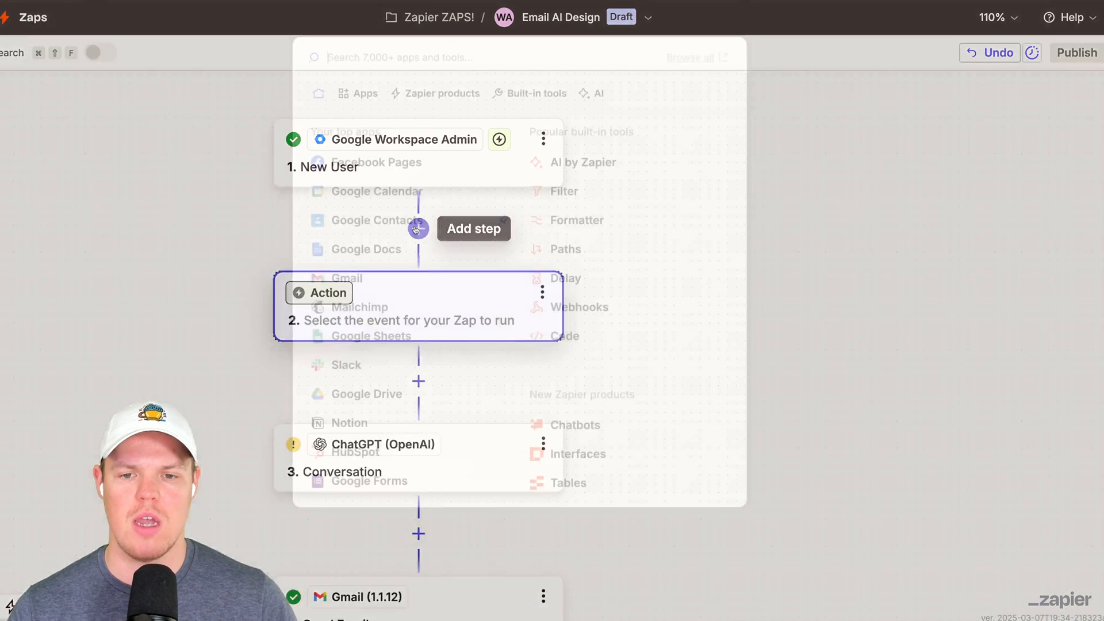
pyautogui.click(405, 244)
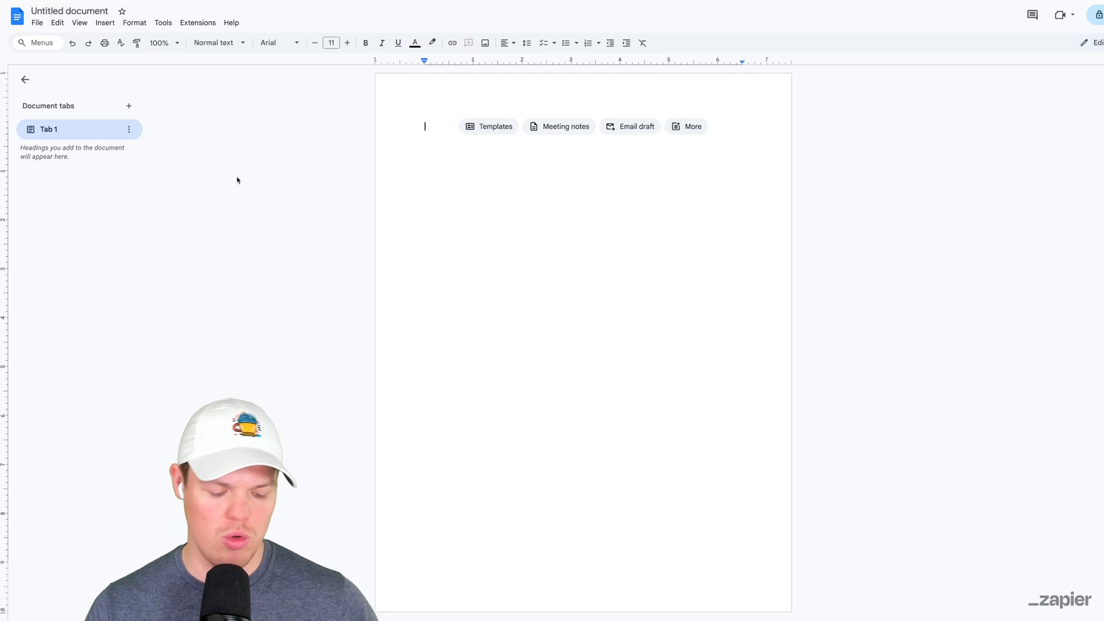
# Step: Switch to the blank document in Google Docs and rename it Bumpups Context
pyautogui.scroll(5, 237, 180)
pyautogui.click(98, 9)
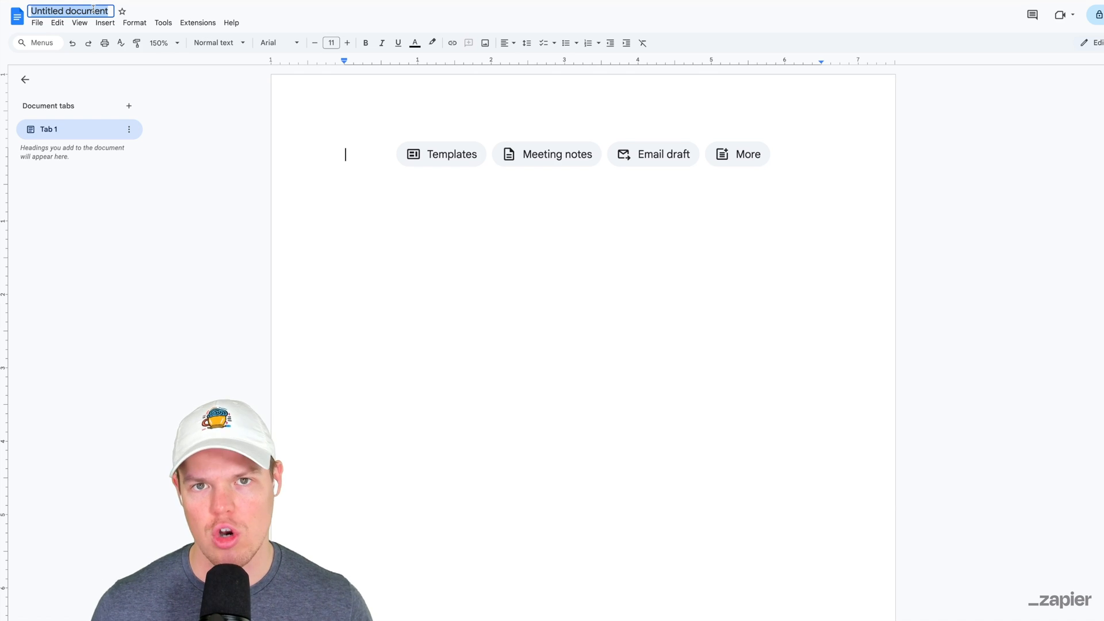
pyautogui.write('Bu')
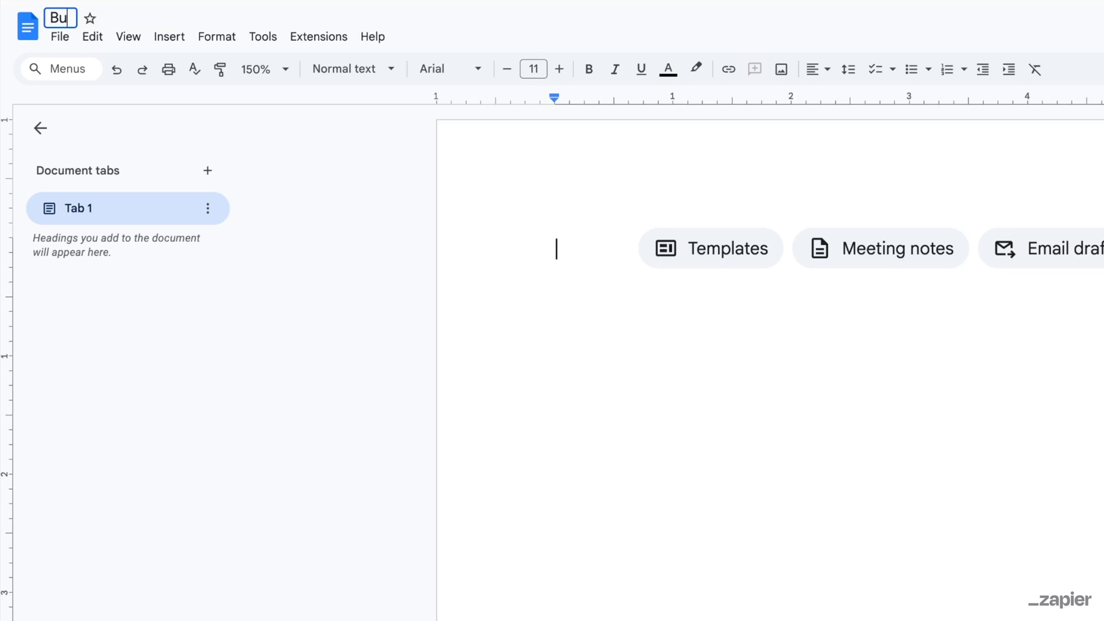
pyautogui.write('mpups Context')
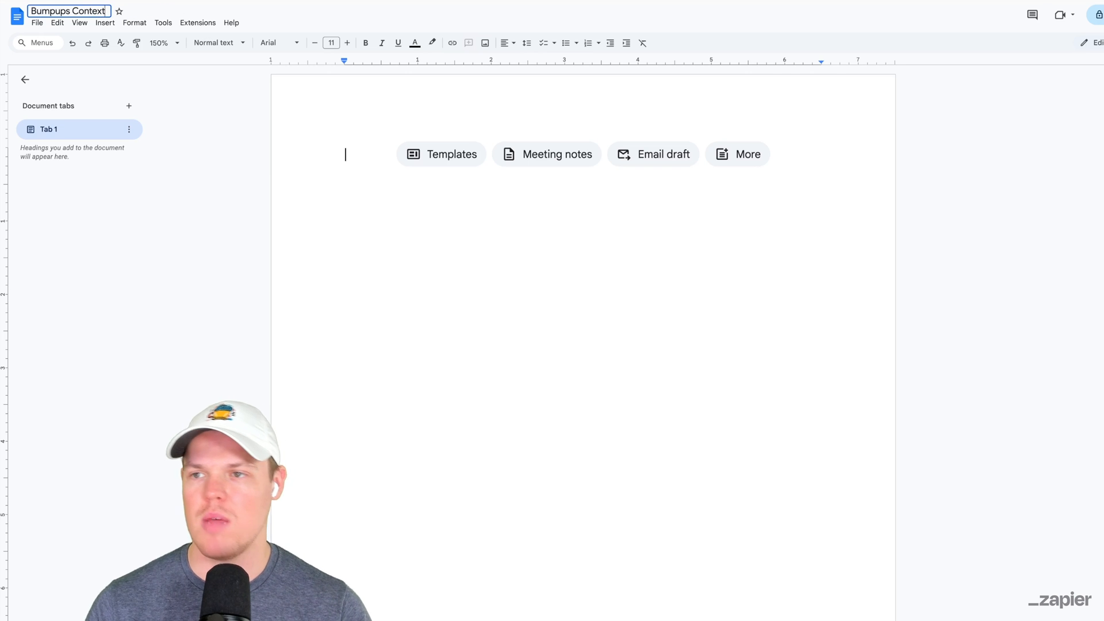
pyautogui.press('Return')
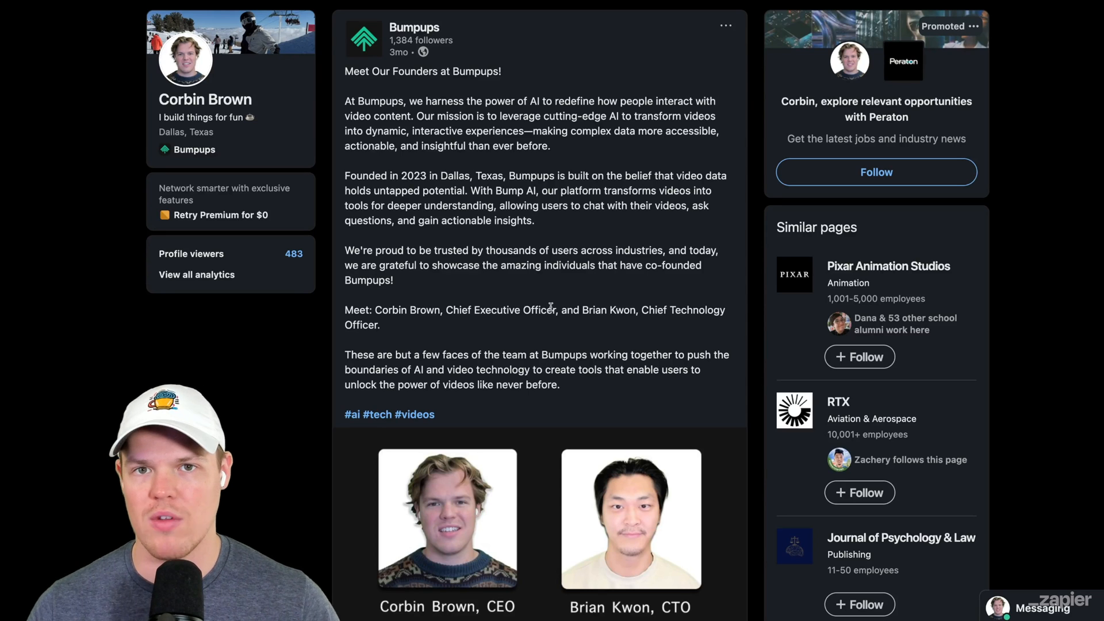
# Step: Copy the company description from the Bumpups LinkedIn post into the Bumpups Context document and highlight "Founded in 2023 in Dallas, Texas,"
pyautogui.moveTo(563, 384); pyautogui.dragTo(343, 88)
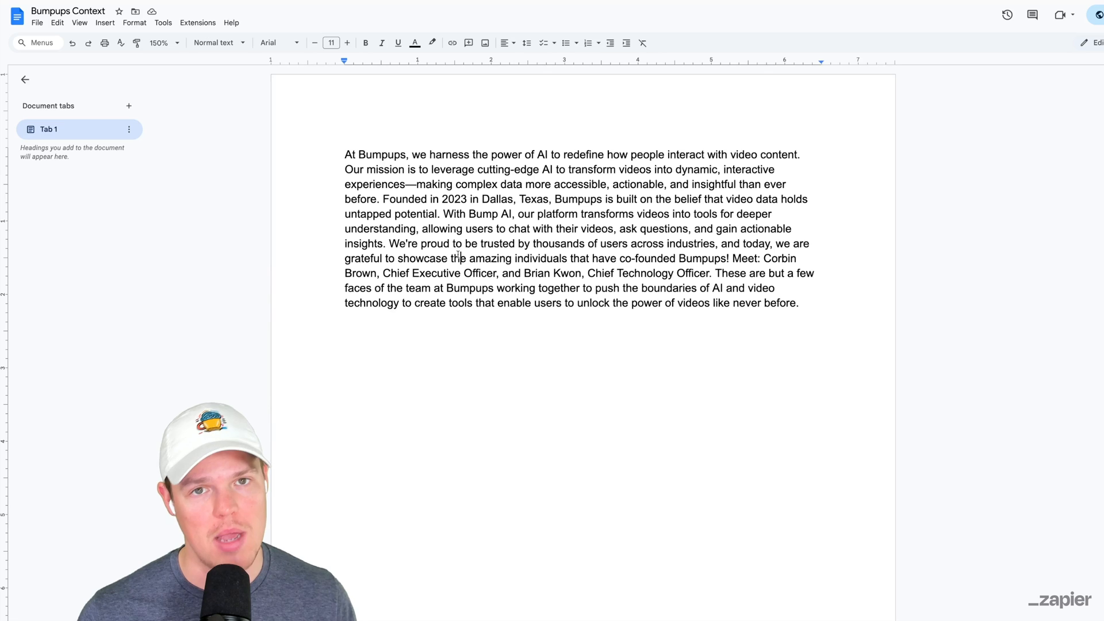
pyautogui.moveTo(429, 154); pyautogui.dragTo(736, 288)
pyautogui.click(411, 177)
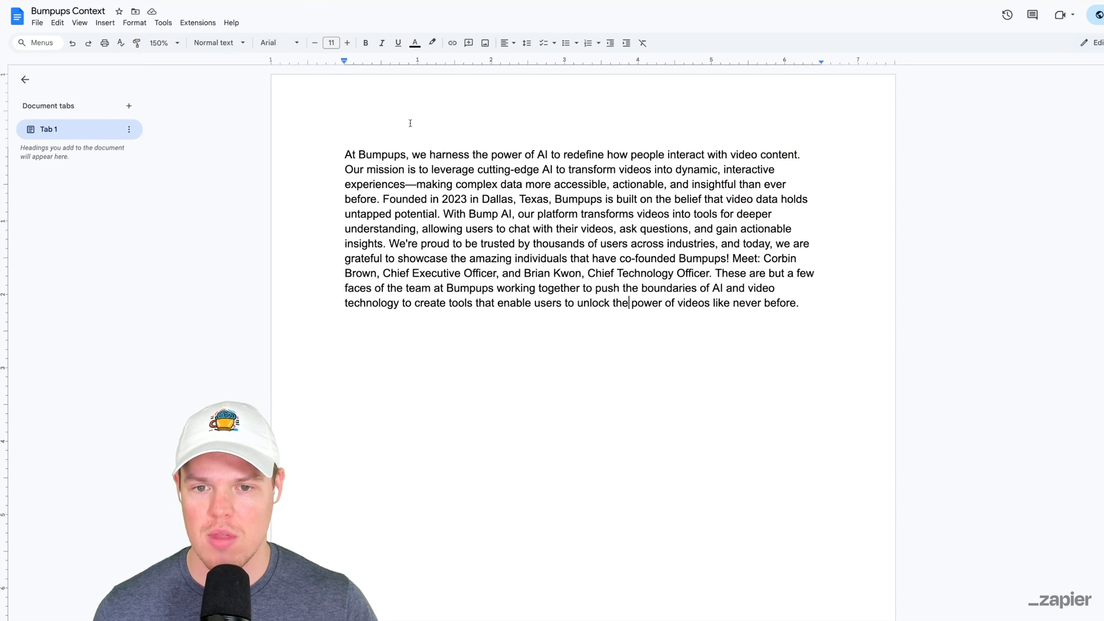
pyautogui.moveTo(382, 198); pyautogui.dragTo(415, 199)
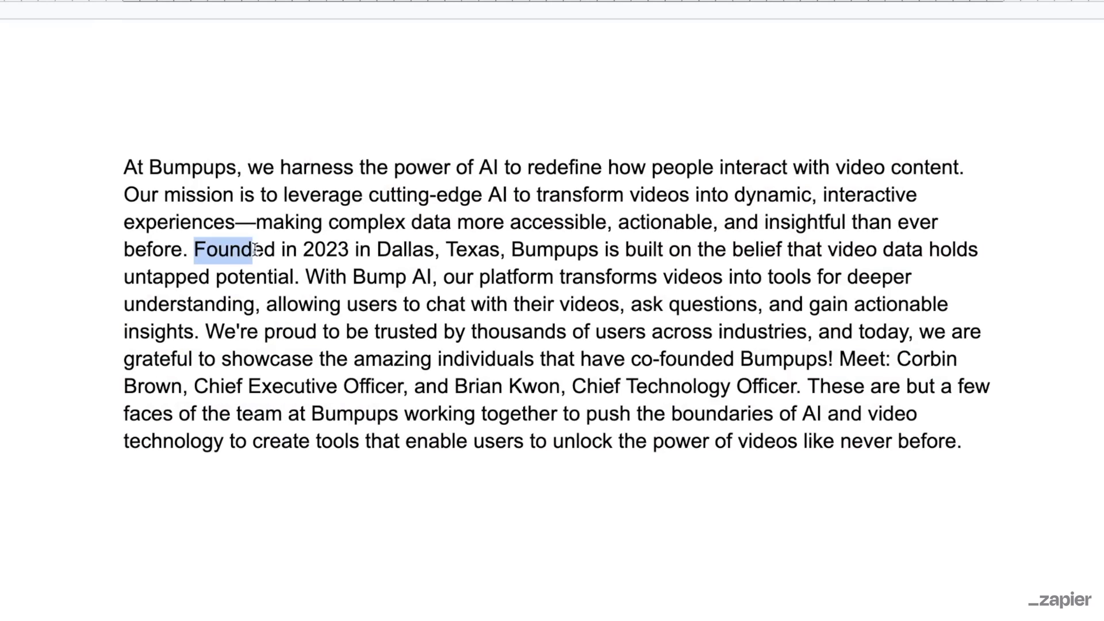
pyautogui.moveTo(255, 250); pyautogui.dragTo(506, 248)
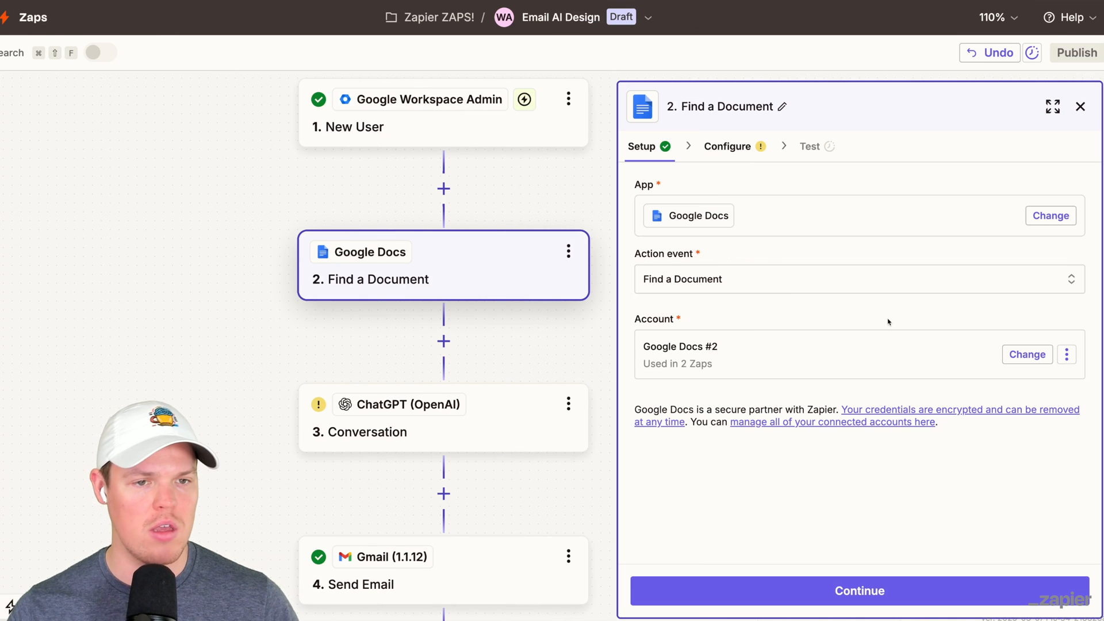
# Step: Back in Zapier, set the Find a Document step's Document Name to Bumpups Context, and test it to review the returned file data
pyautogui.click(730, 147)
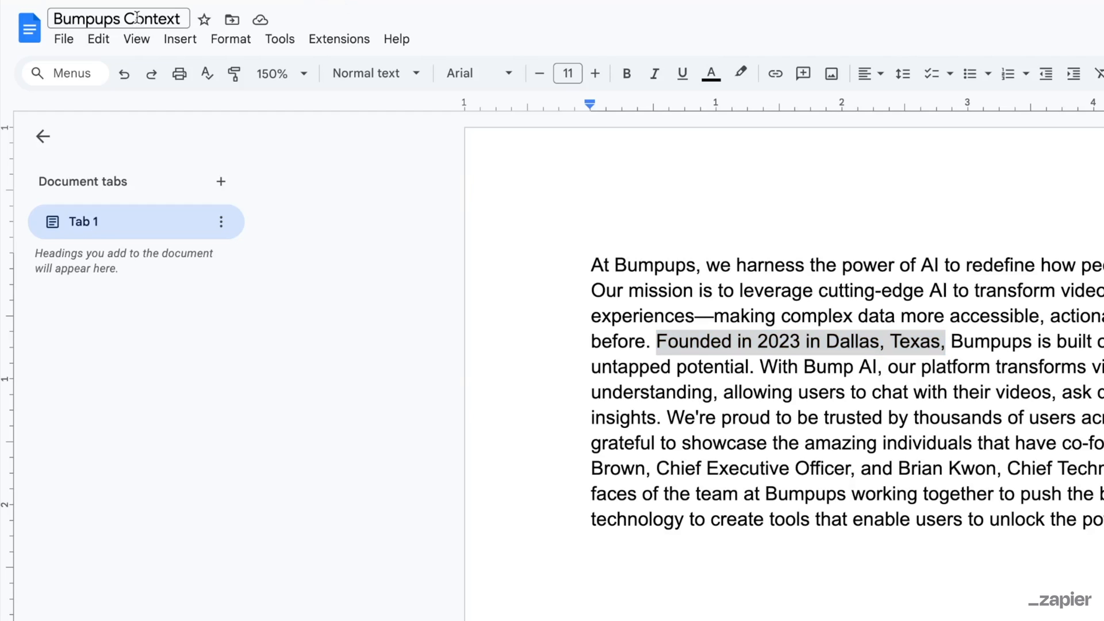
pyautogui.click(137, 17)
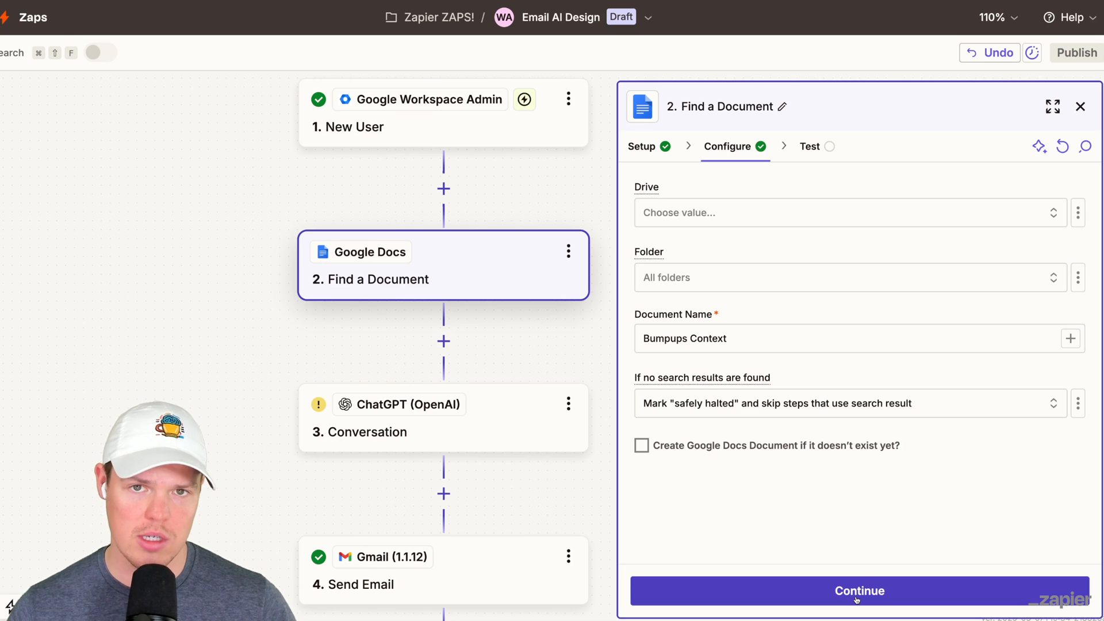
pyautogui.click(861, 591)
pyautogui.click(976, 591)
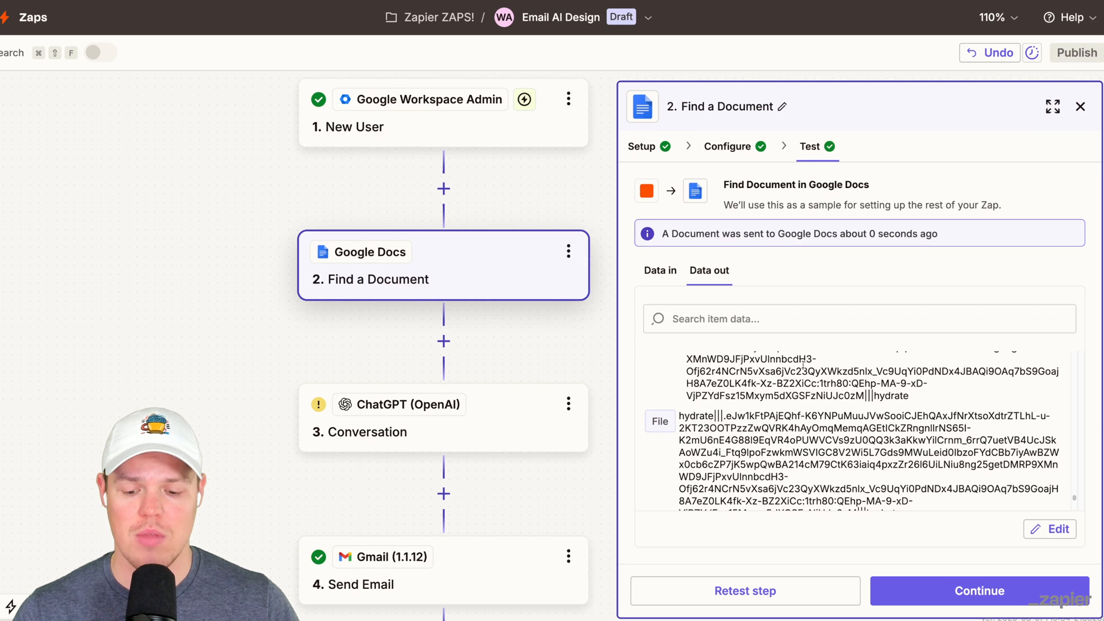
pyautogui.scroll(5, 803, 364)
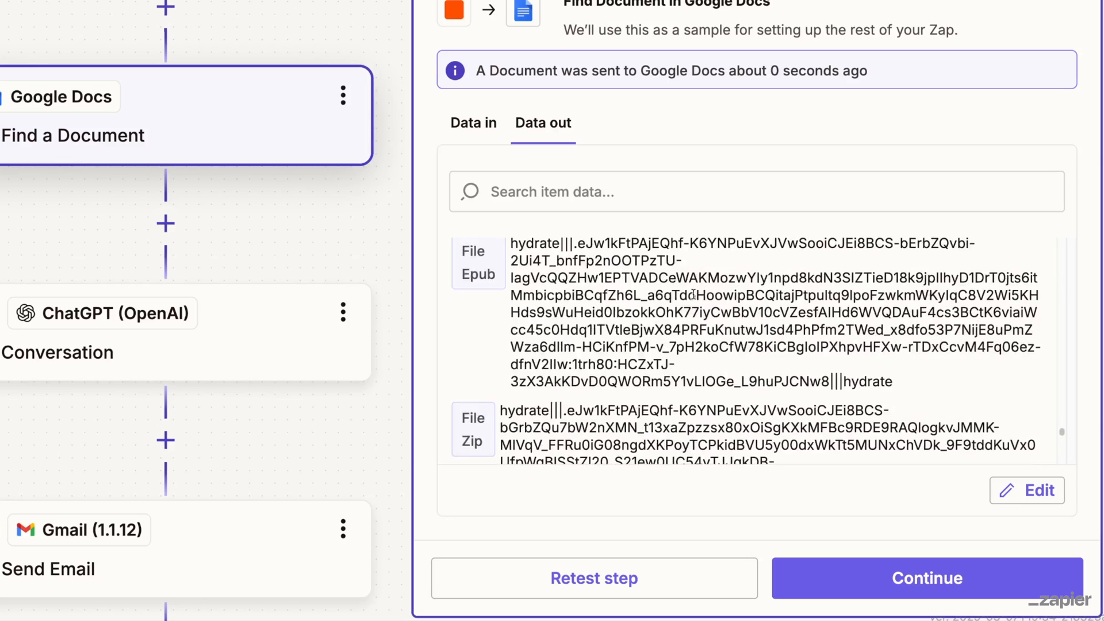
pyautogui.scroll(5, 693, 295)
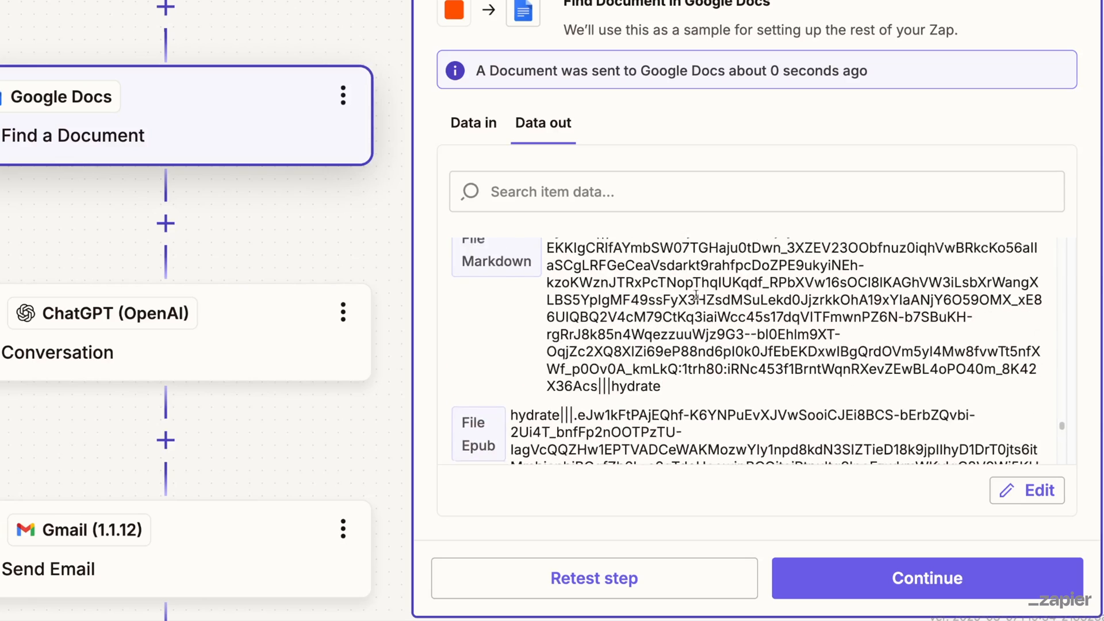
pyautogui.moveTo(711, 352); pyautogui.dragTo(525, 259)
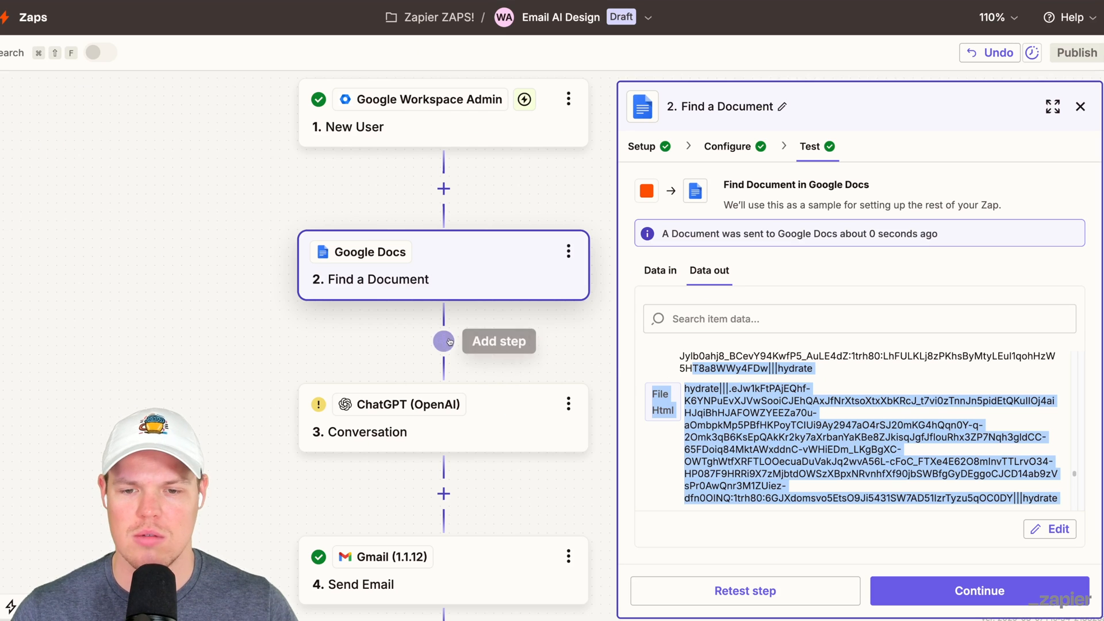
# Step: Add a Files By Zapier step with the Text From File event between Find a Document and the ChatGPT Conversation step
pyautogui.click(450, 341)
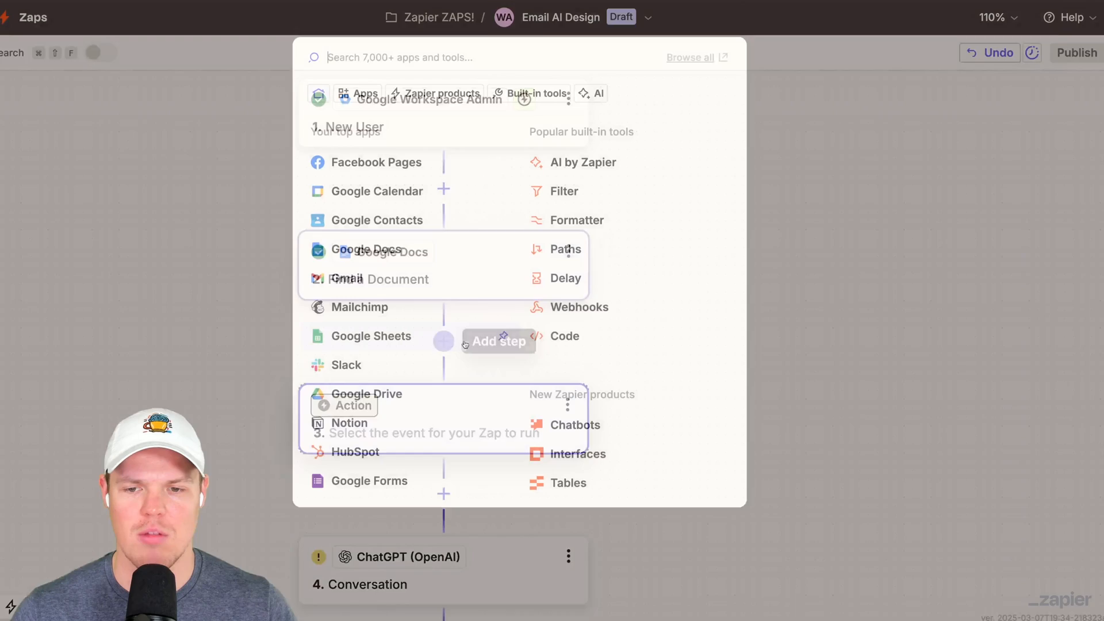
pyautogui.write('file')
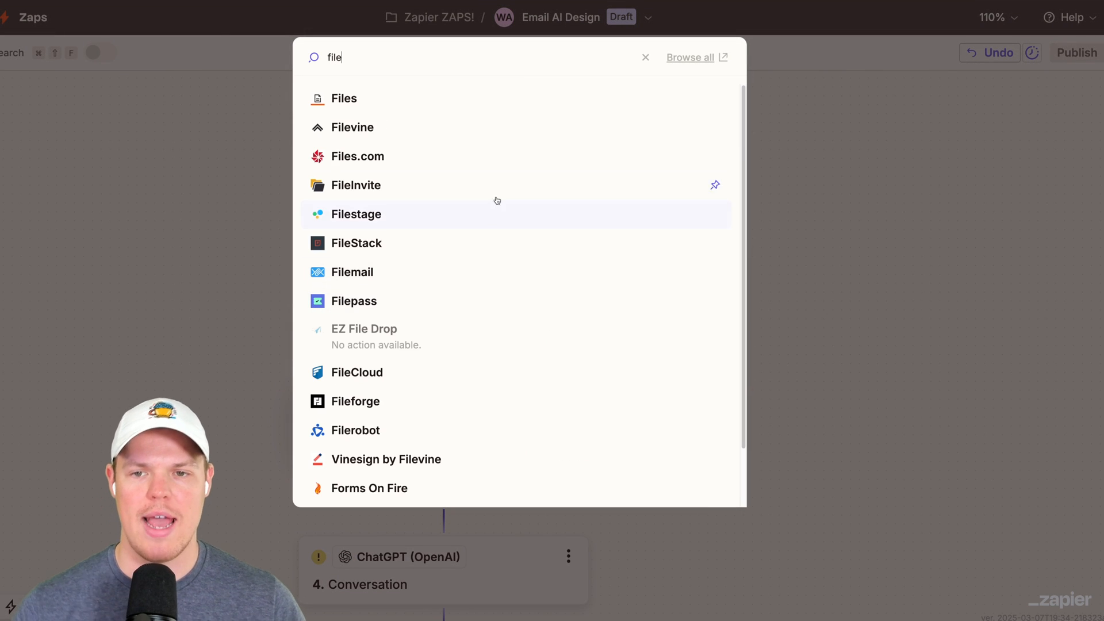
pyautogui.click(429, 110)
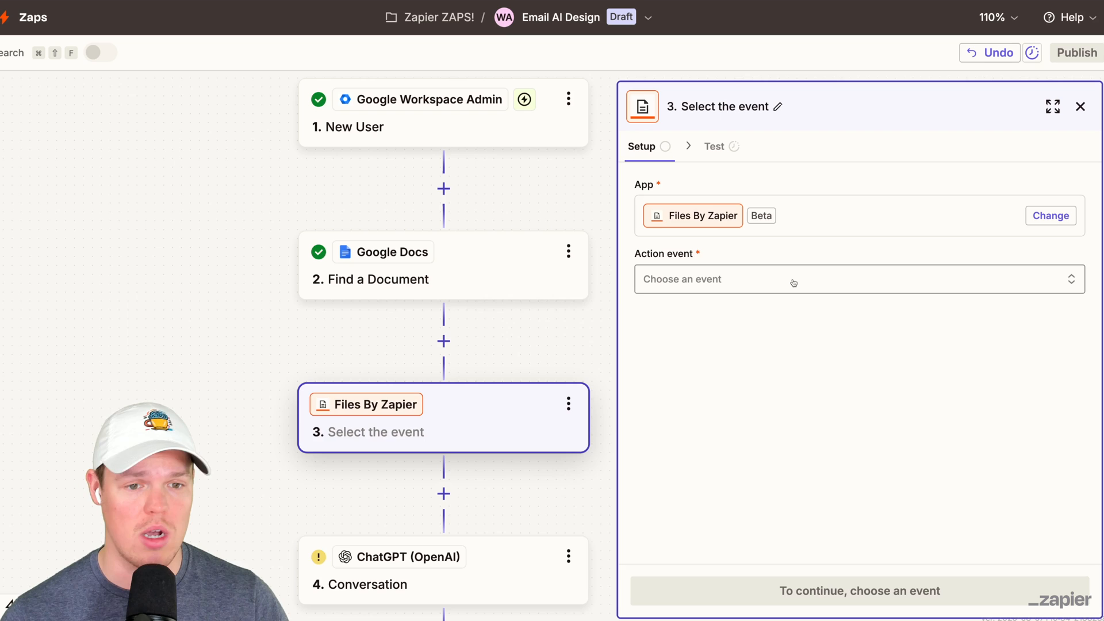
pyautogui.click(794, 283)
pyautogui.click(507, 412)
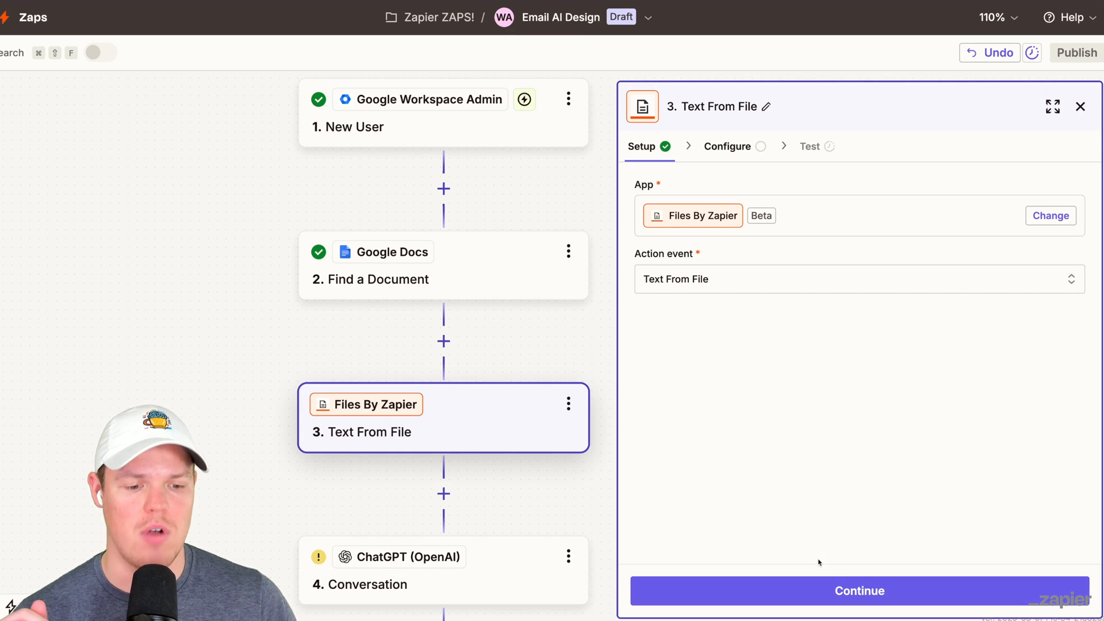
# Step: Map the Text From File step's File field to the File Txt output of the Find a Document step
pyautogui.click(846, 591)
pyautogui.click(731, 212)
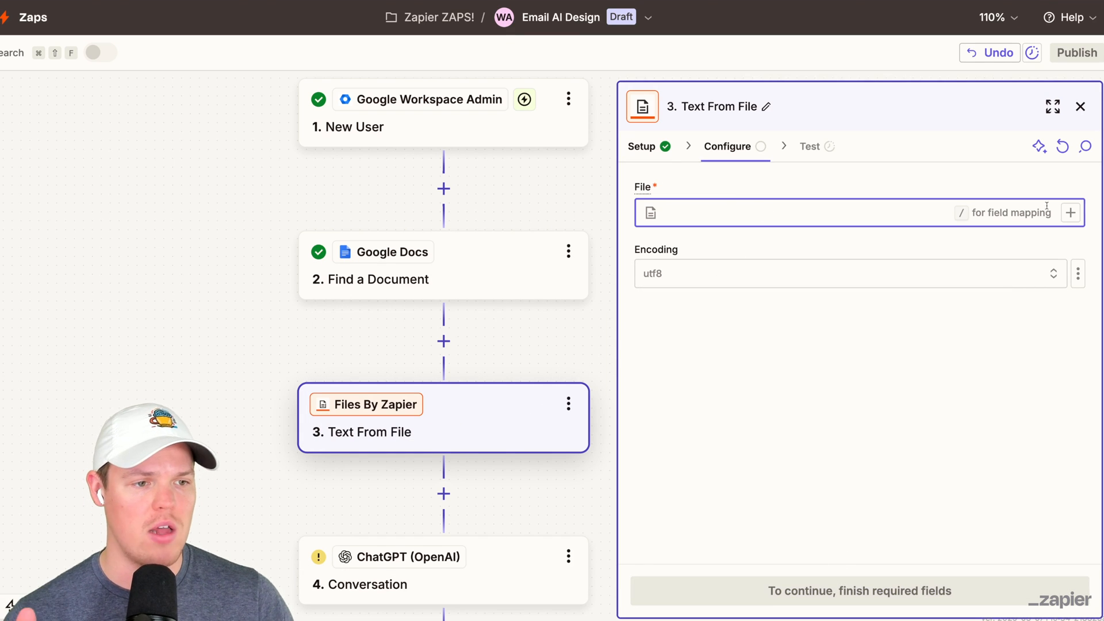
pyautogui.click(1070, 212)
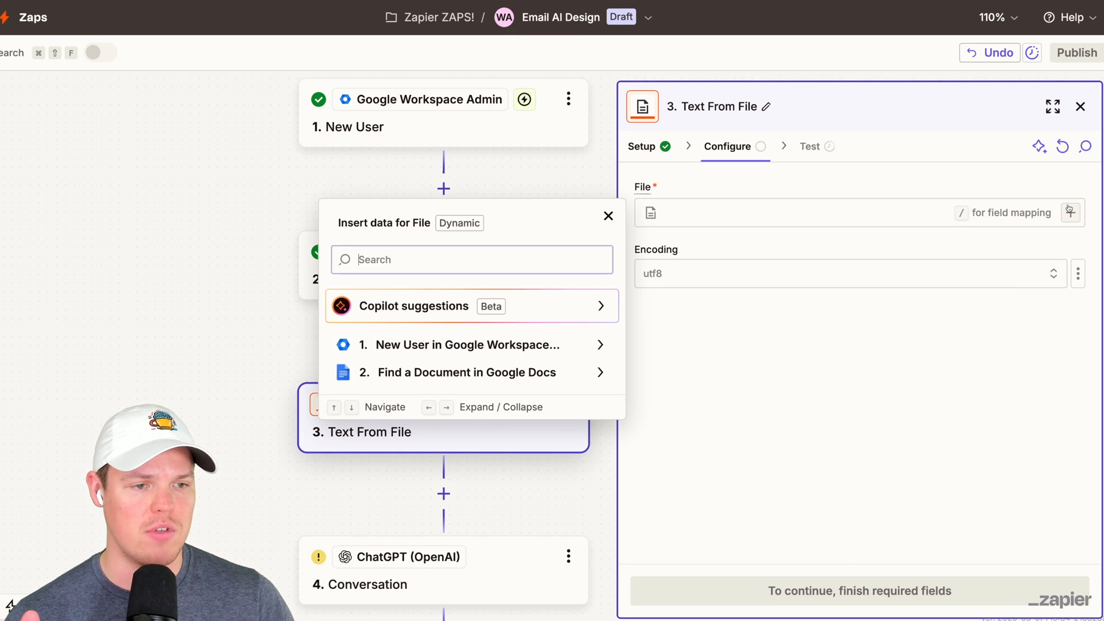
pyautogui.click(550, 373)
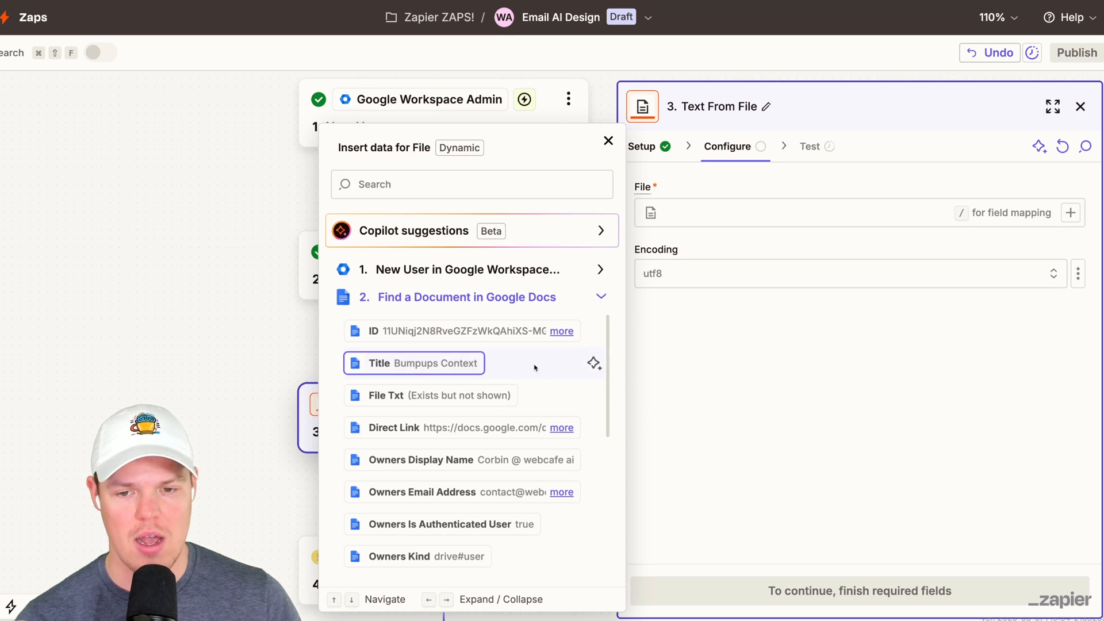
pyautogui.click(488, 401)
pyautogui.click(735, 363)
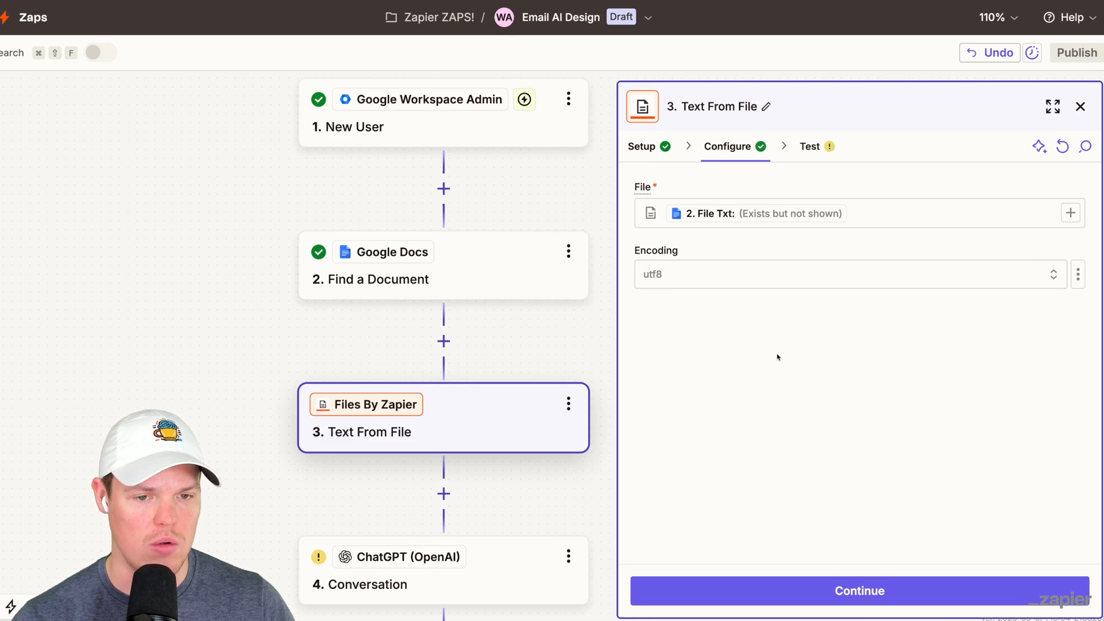
# Step: Test the Text From File step and highlight the company description in its returned Text output
pyautogui.click(860, 591)
pyautogui.click(977, 592)
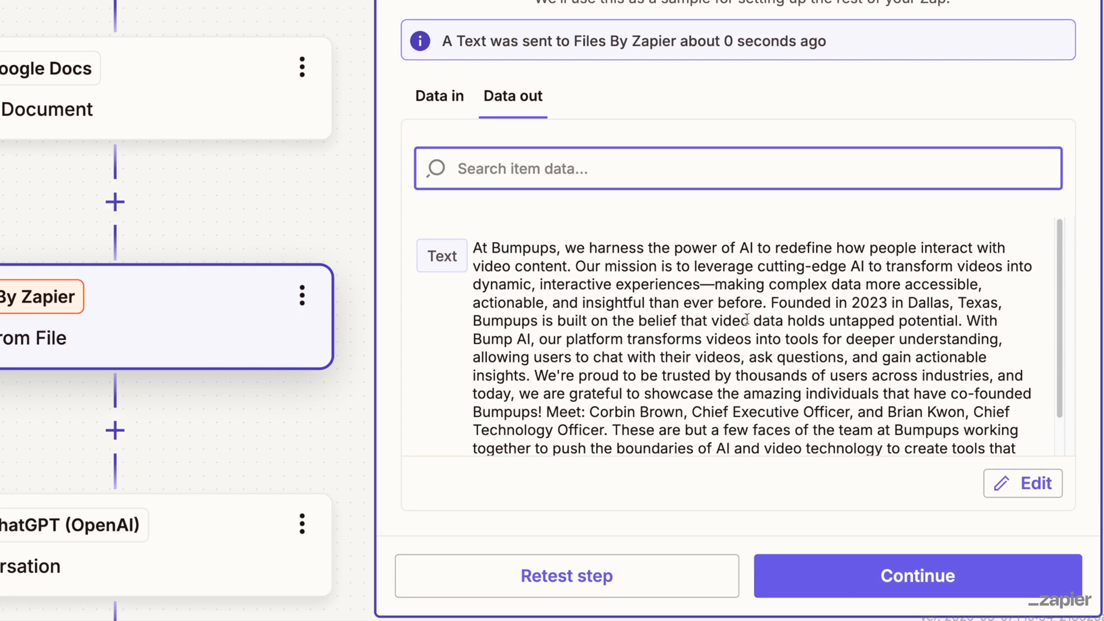
pyautogui.moveTo(475, 247); pyautogui.dragTo(930, 392)
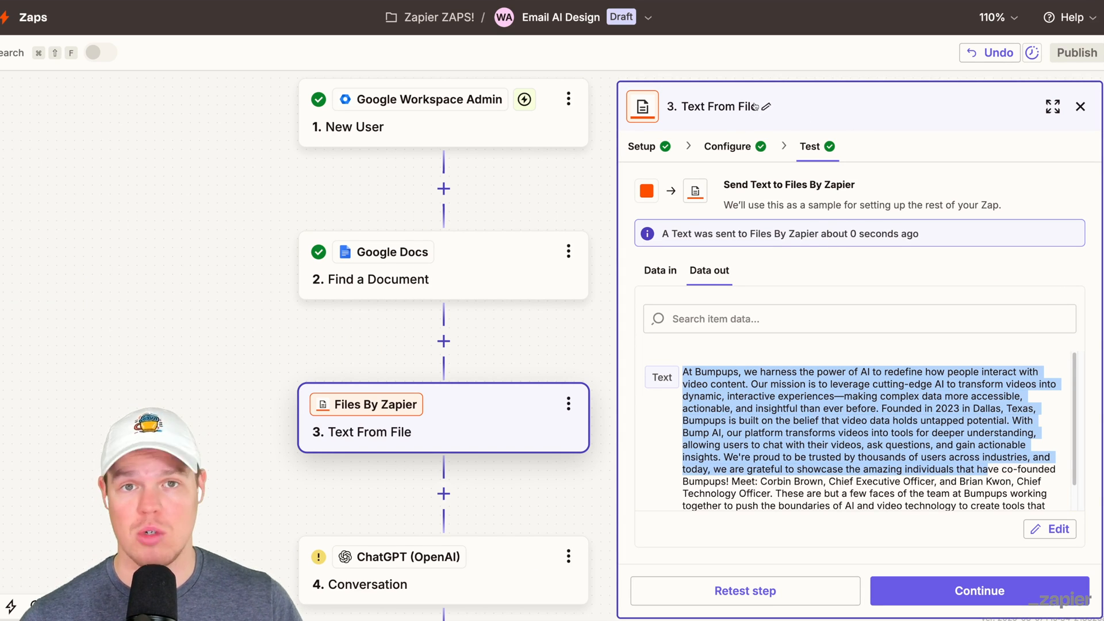
# Step: Switch to Zapier's app directory and browse the apps in the Zapier family
pyautogui.click(722, 148)
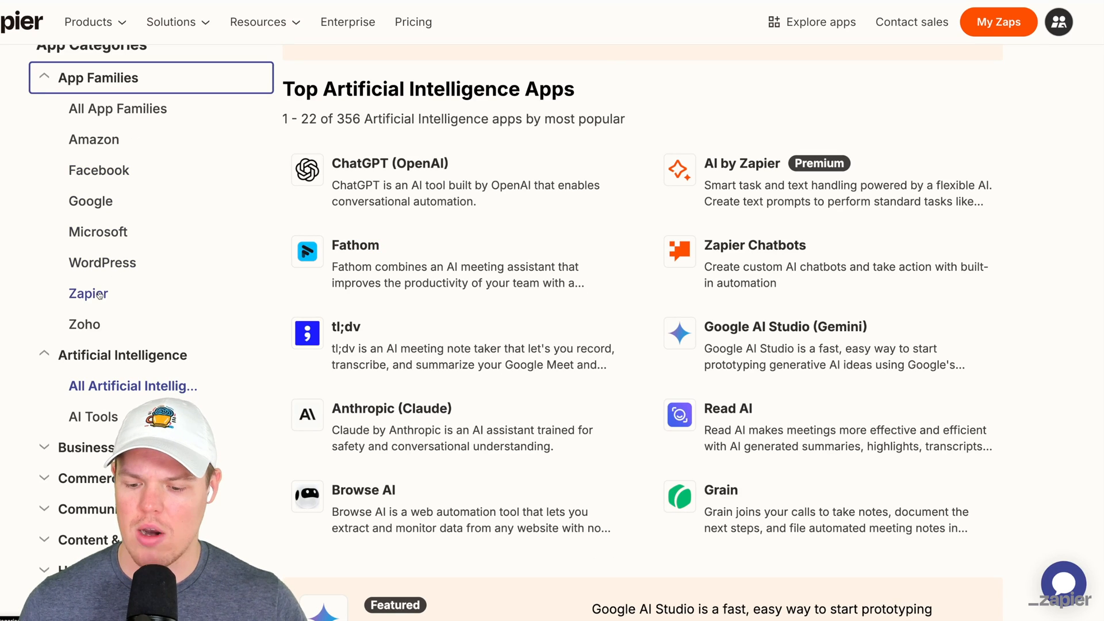
pyautogui.click(100, 295)
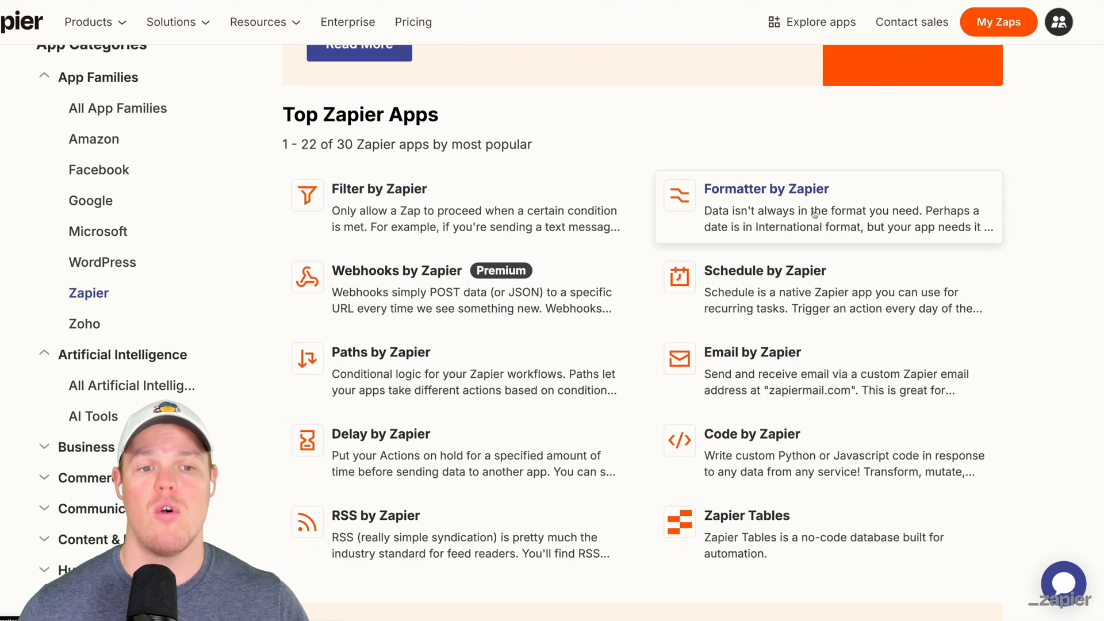
pyautogui.scroll(-2, 795, 300)
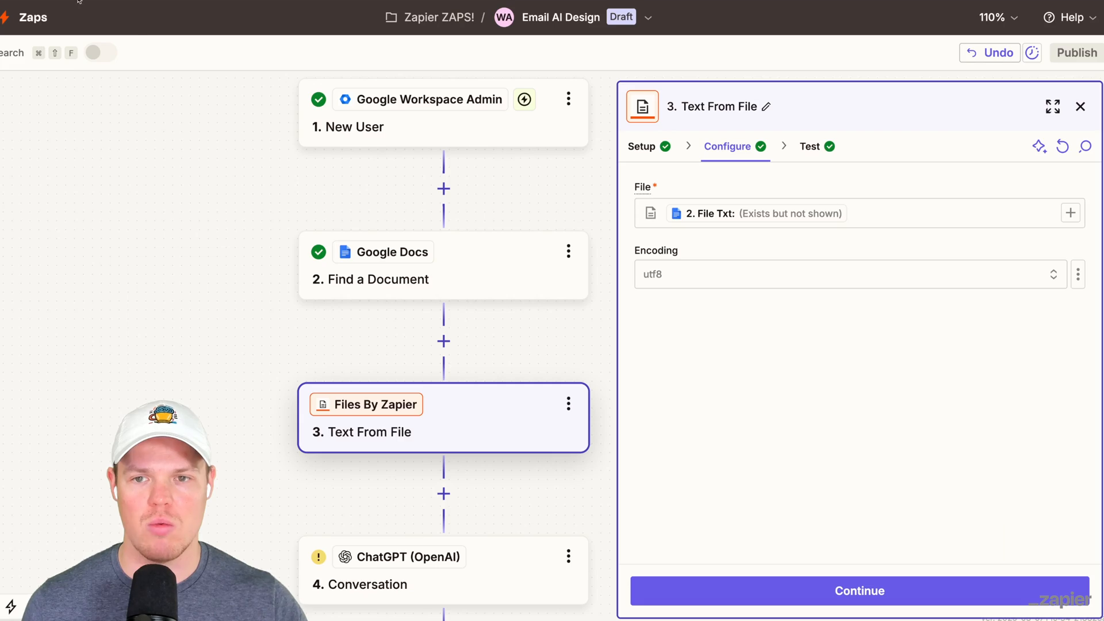
# Step: Back in the Zap, add "Here is the context of Bumpups: ()" to the ChatGPT step's User Message, with the Text From File output inside the parentheses
pyautogui.scroll(1, 252, 153)
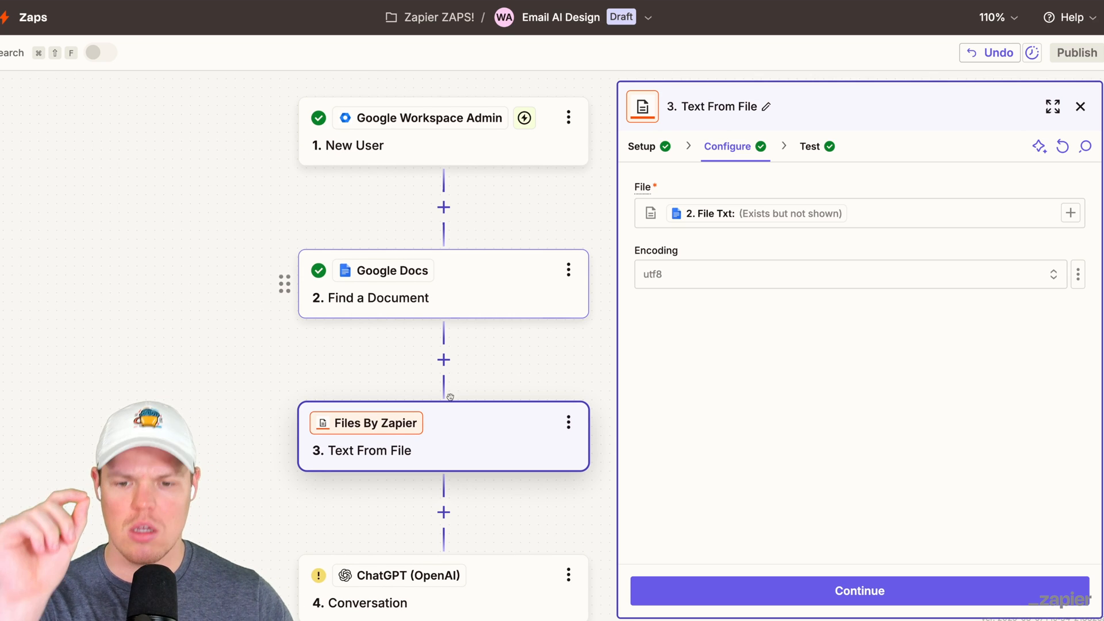
pyautogui.scroll(-1, 461, 423)
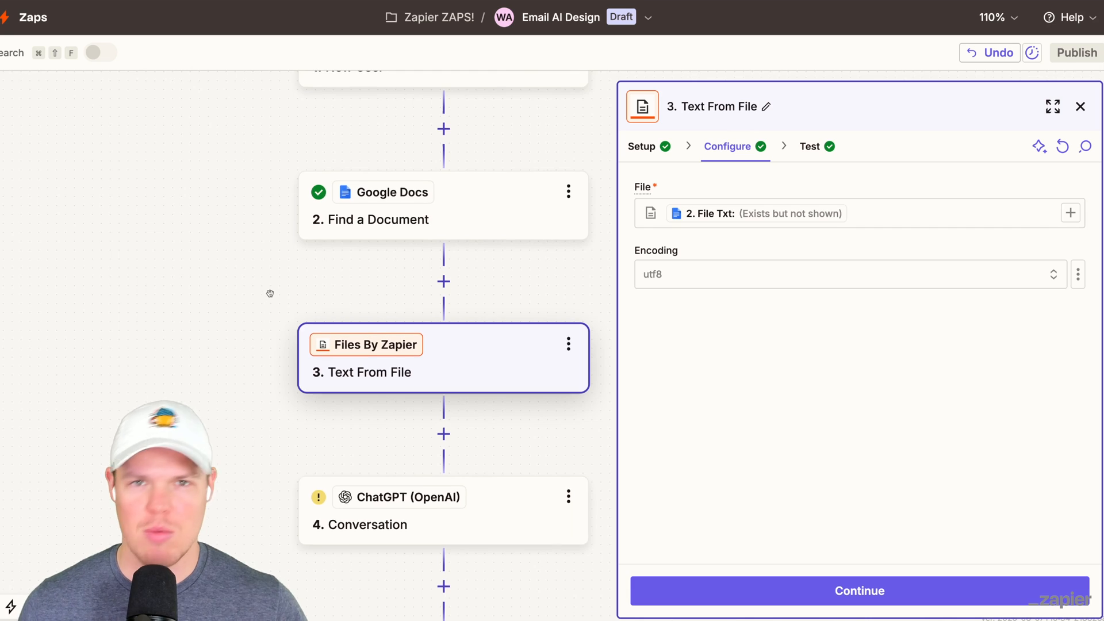
pyautogui.scroll(-4, 966, 400)
pyautogui.click(966, 556)
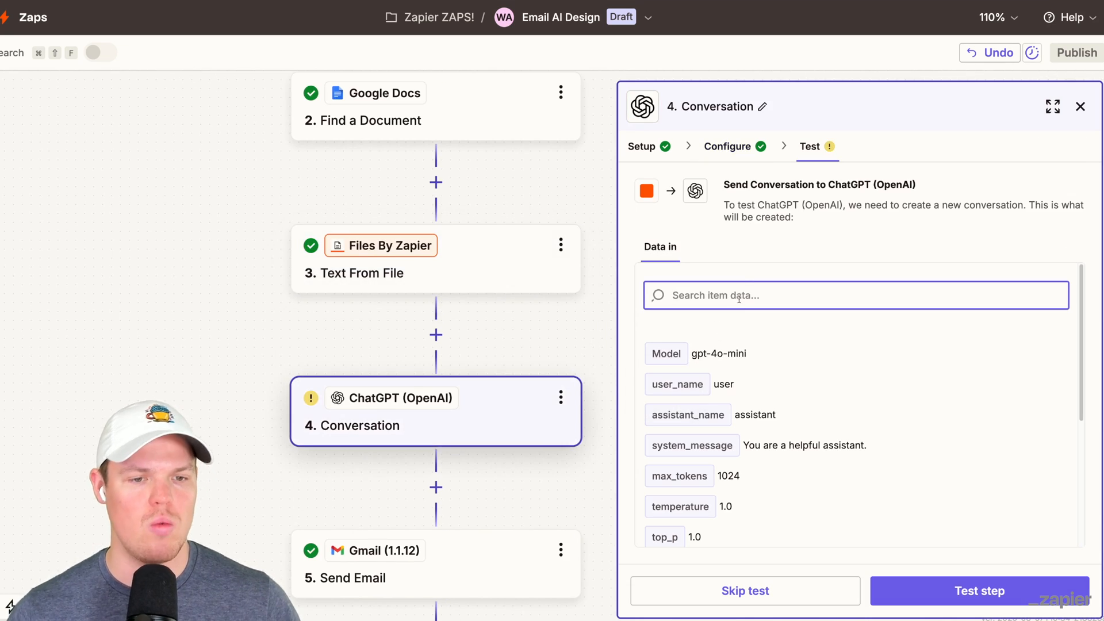
pyautogui.click(726, 149)
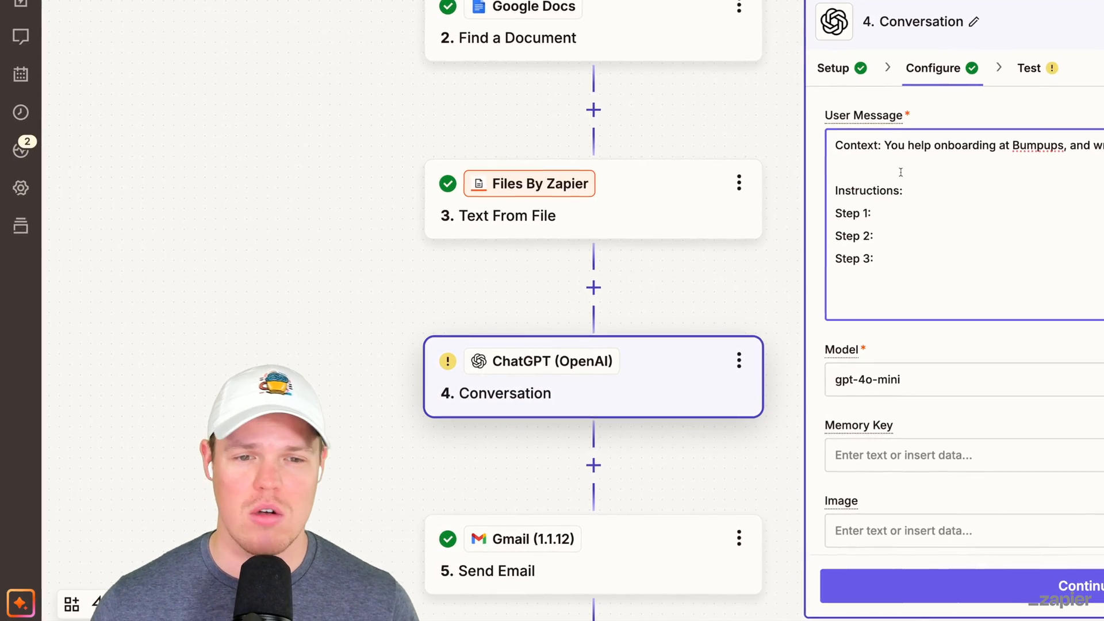
pyautogui.click(900, 172)
pyautogui.write('Here is the')
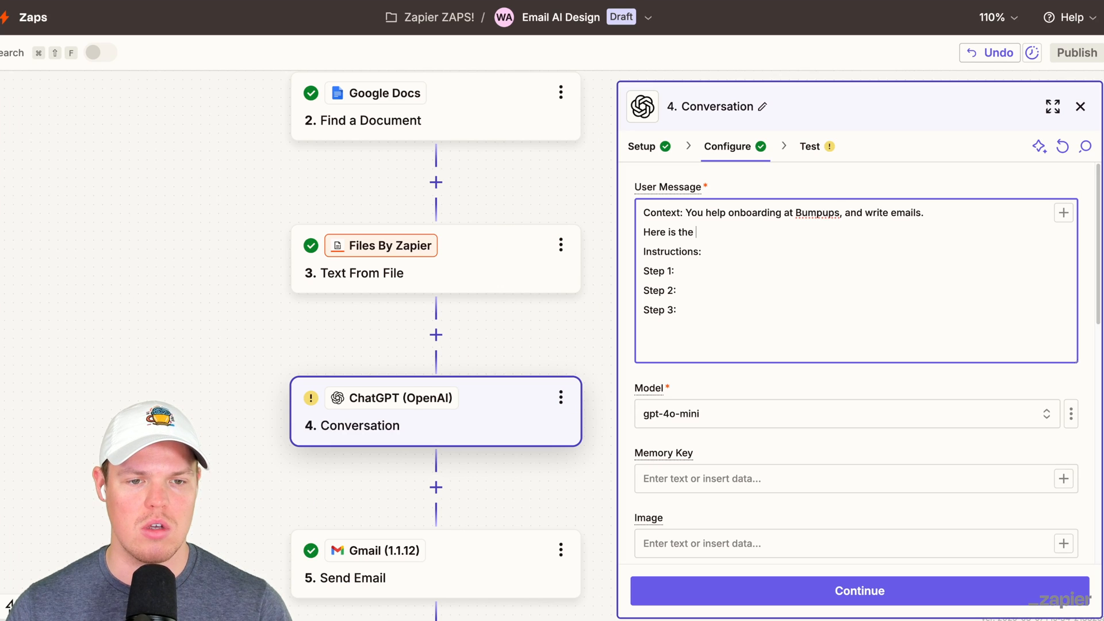
pyautogui.write(' context of Bumpups: (')
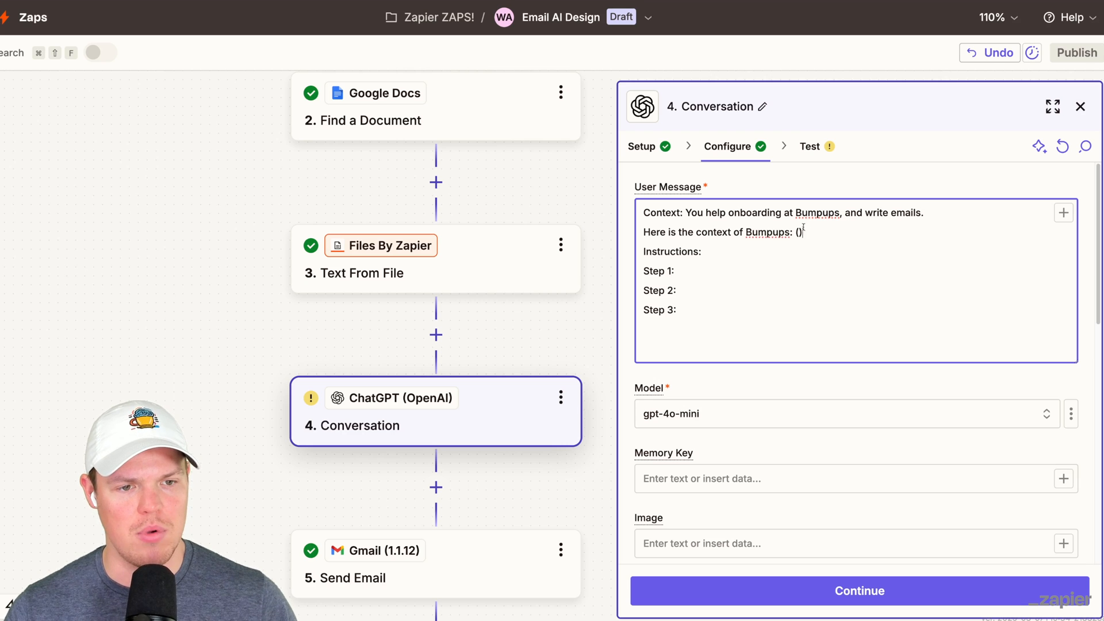
pyautogui.click(1063, 213)
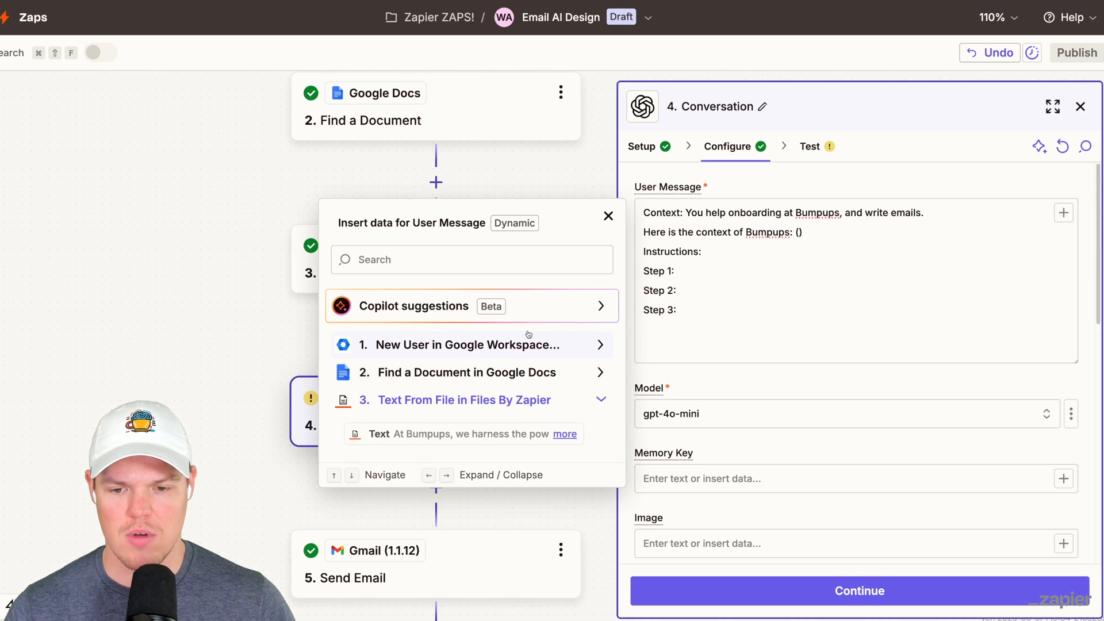
pyautogui.click(464, 434)
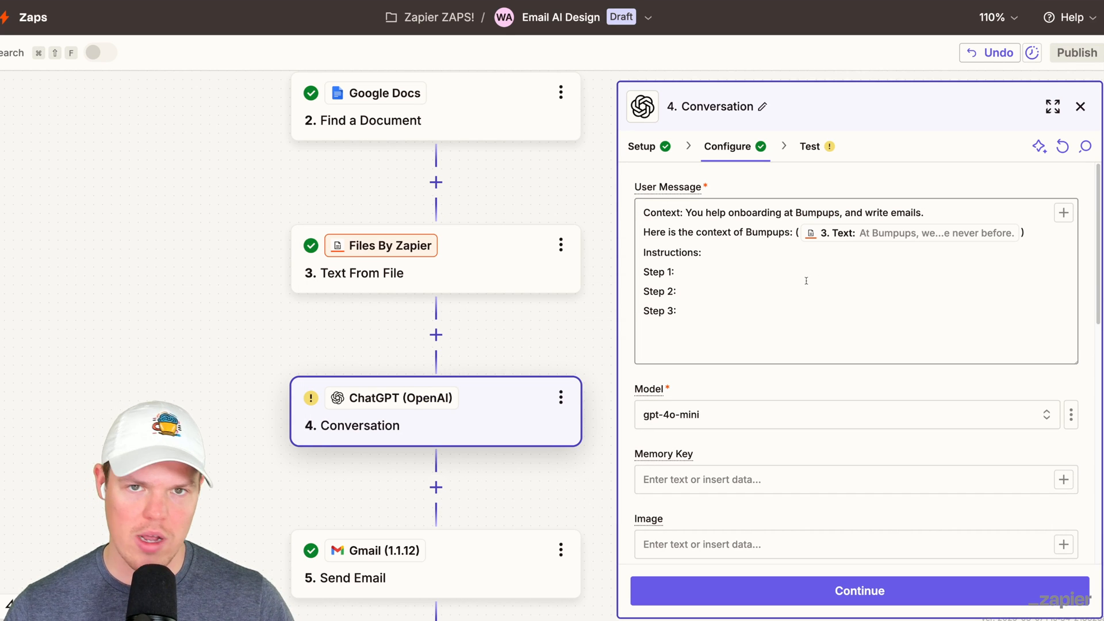
# Step: Review the steps feeding the prompt and the source text in the Bumpups Context Google Doc, and return to the Zap
pyautogui.scroll(3, 558, 252)
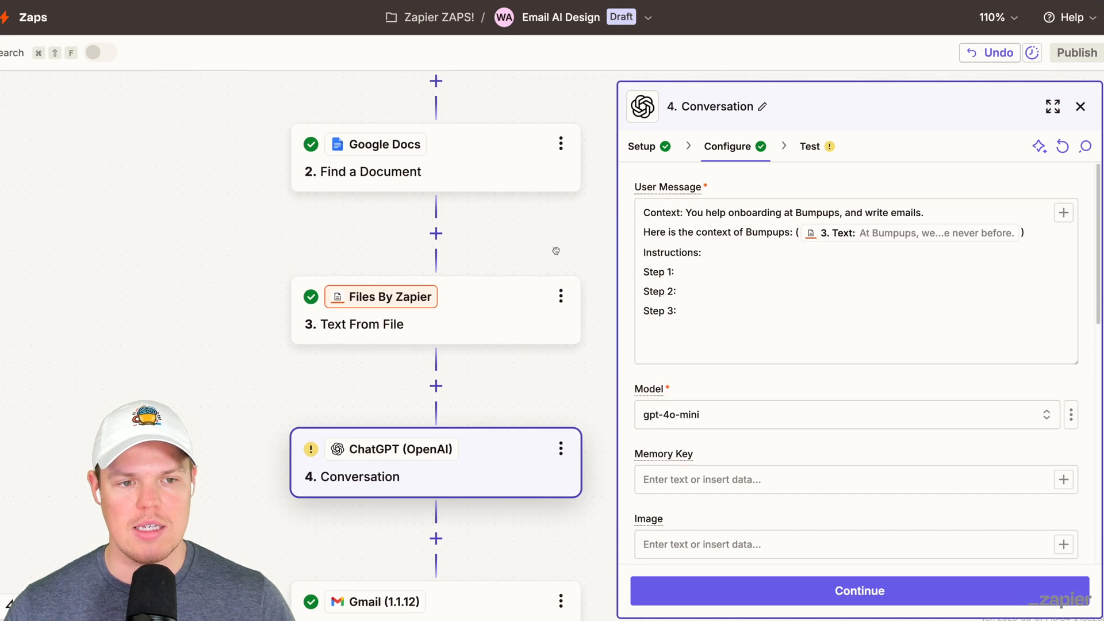
pyautogui.scroll(-2, 558, 252)
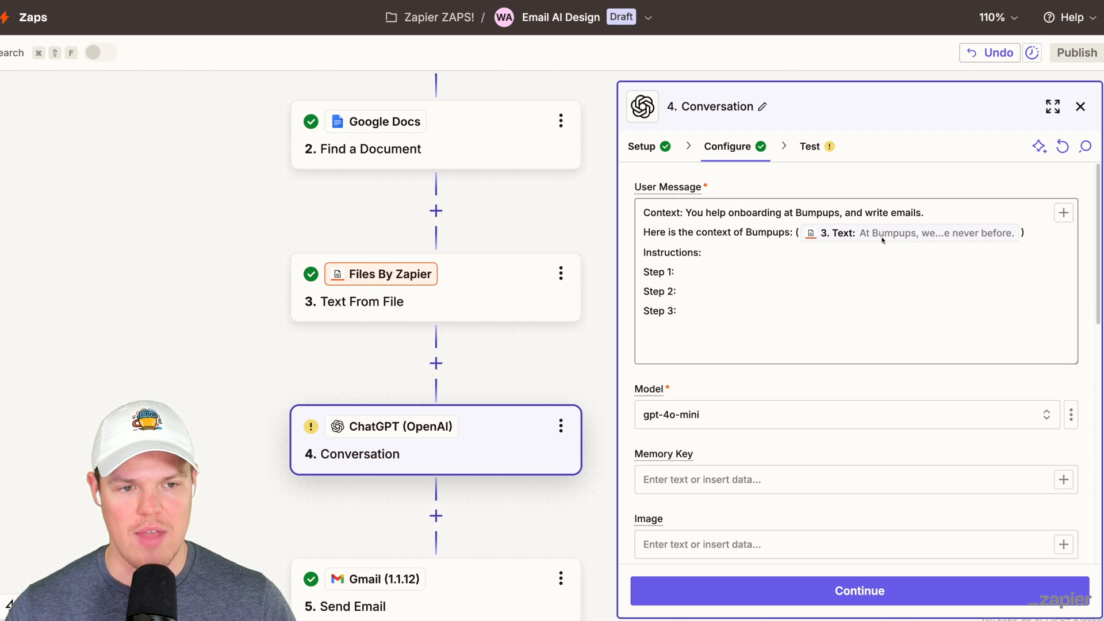
pyautogui.moveTo(887, 238)
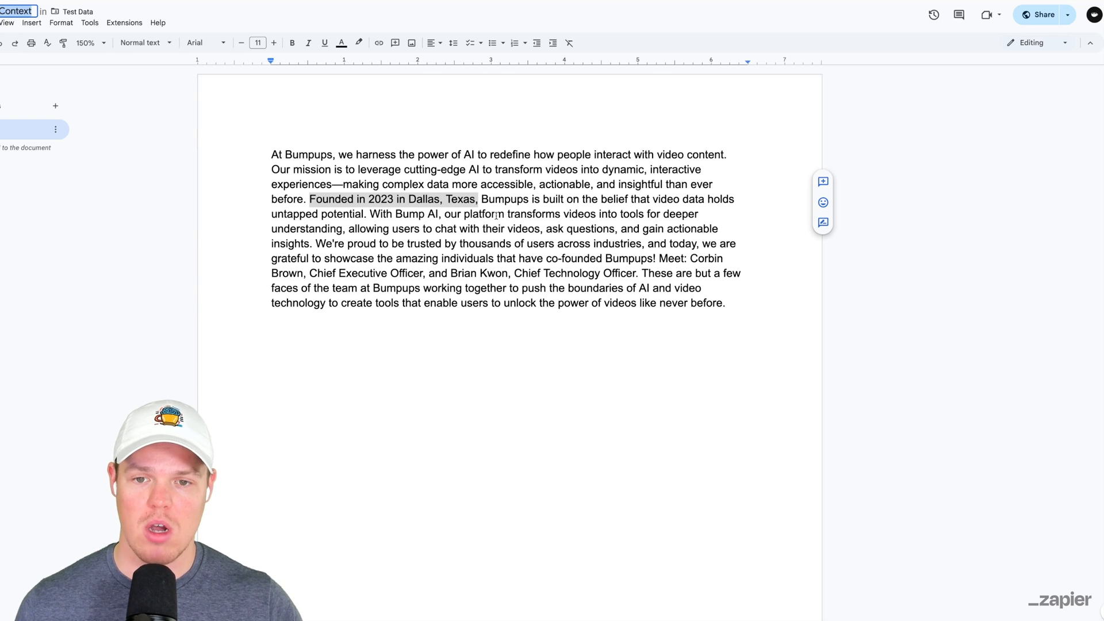
pyautogui.click(496, 219)
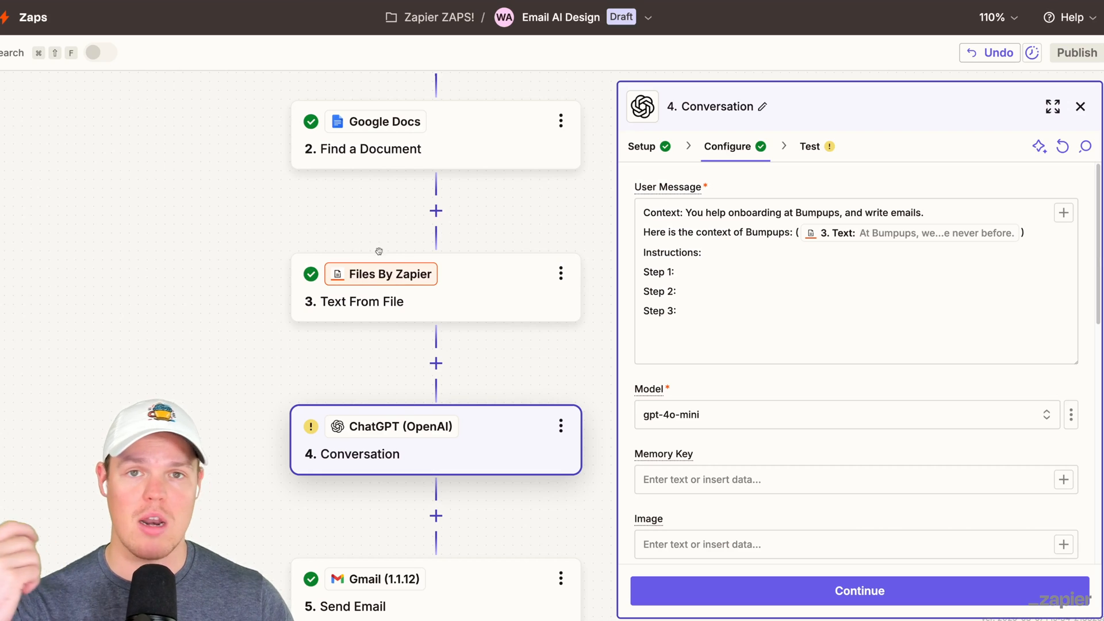
pyautogui.scroll(-1, 478, 254)
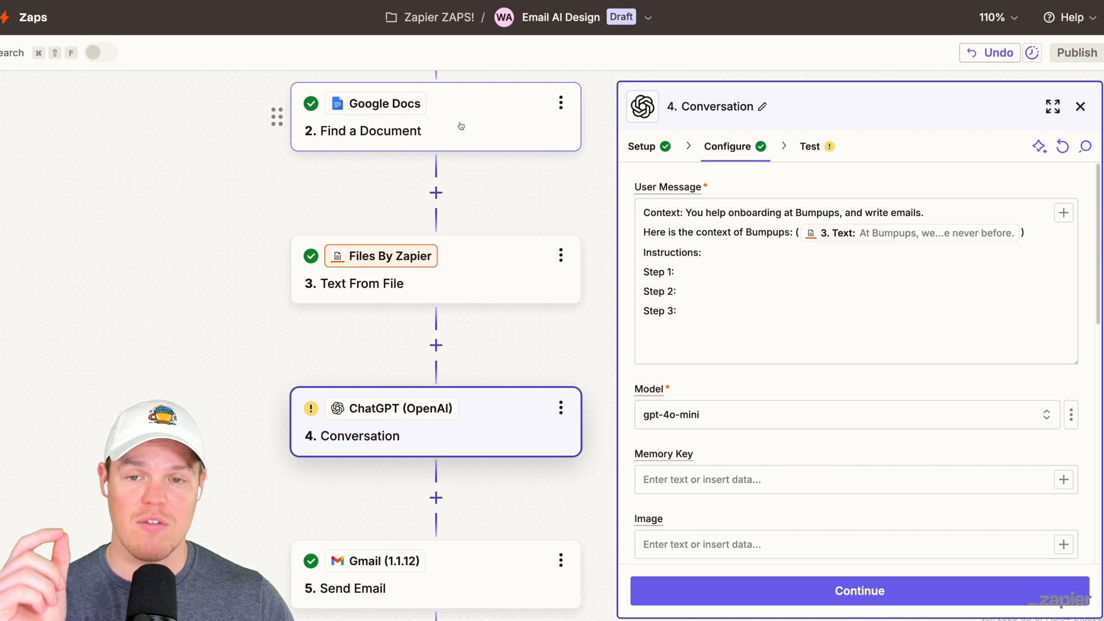
# Step: Fill in Step 1 on what Bumpups is and when founded, Step 2 on a short new-hire intro paragraph email, Step 3 paragraph-only output; add "Formatter:"
pyautogui.click(916, 234)
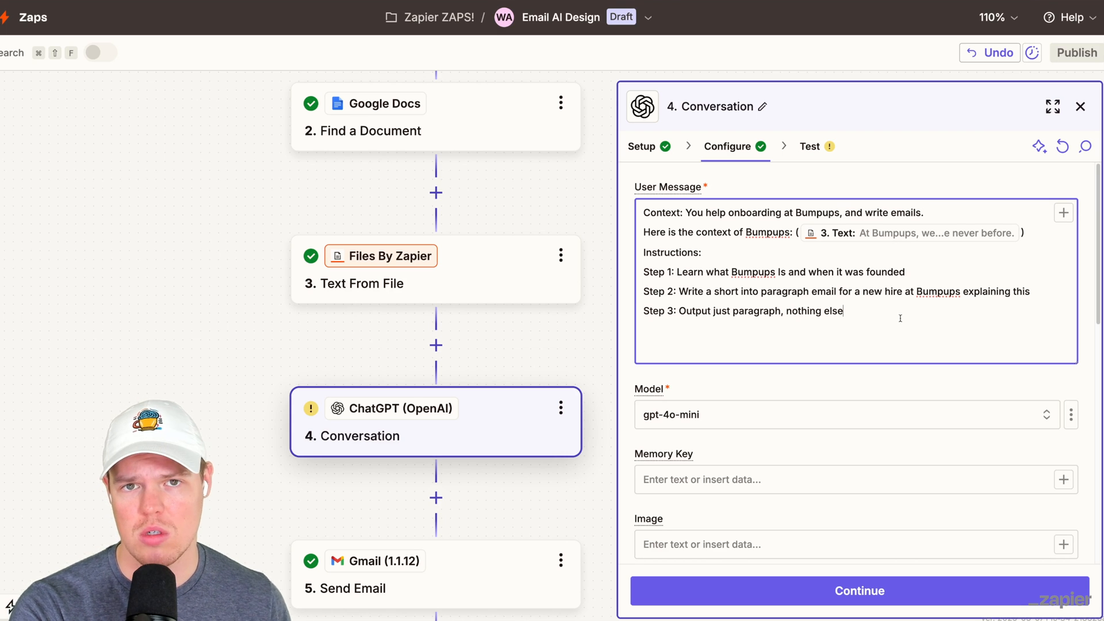
pyautogui.press('Return')
pyautogui.press('Return')
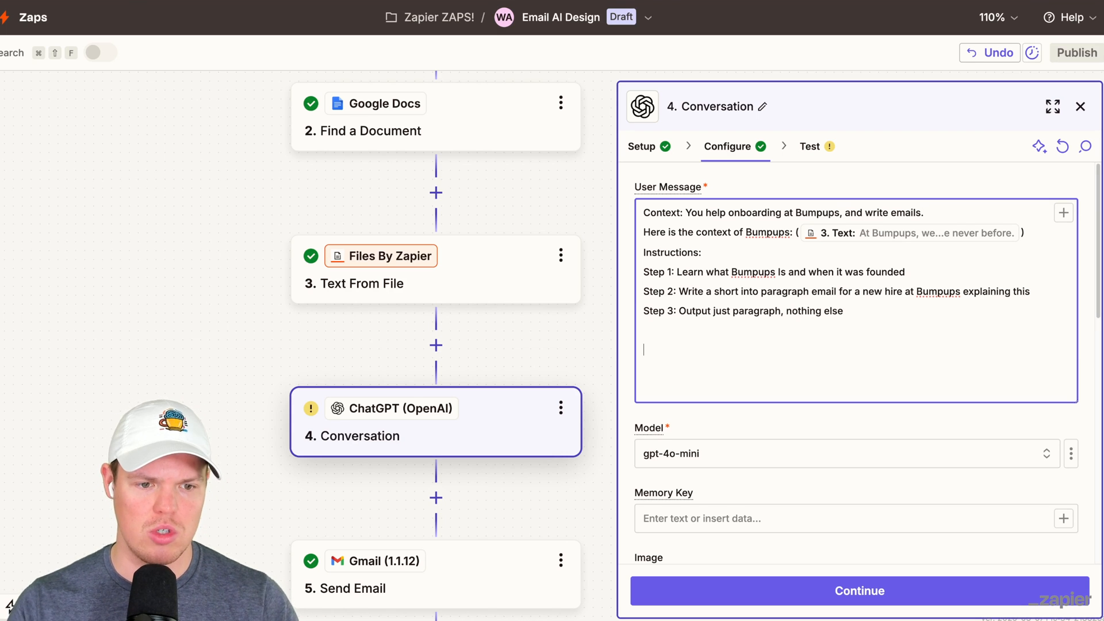
pyautogui.write('Formatter:')
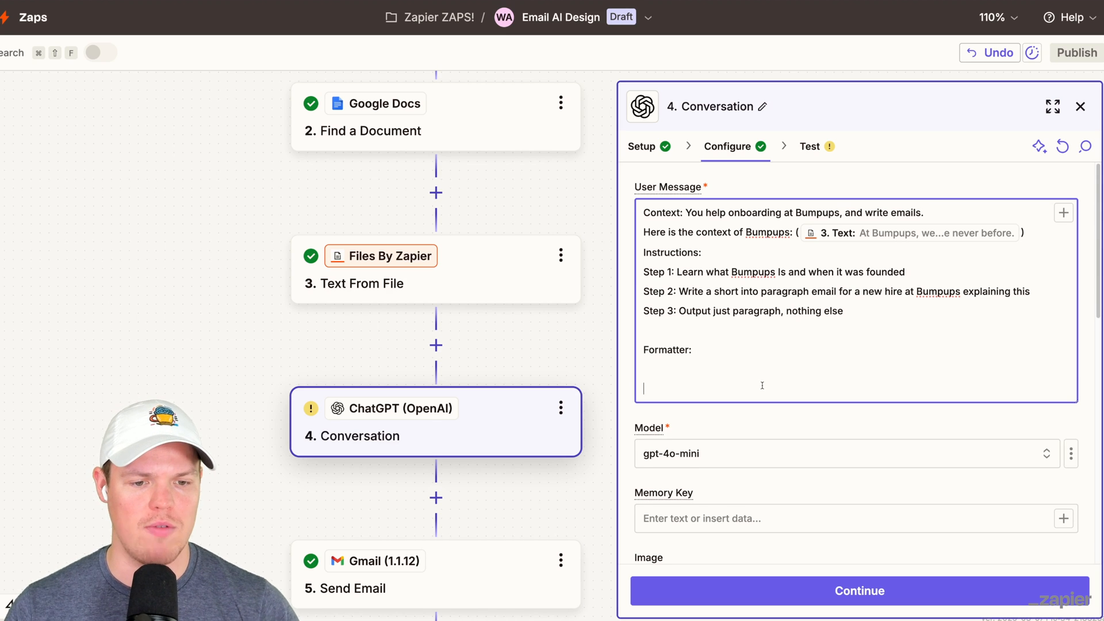
pyautogui.press('BackSpace')
pyautogui.press('BackSpace')
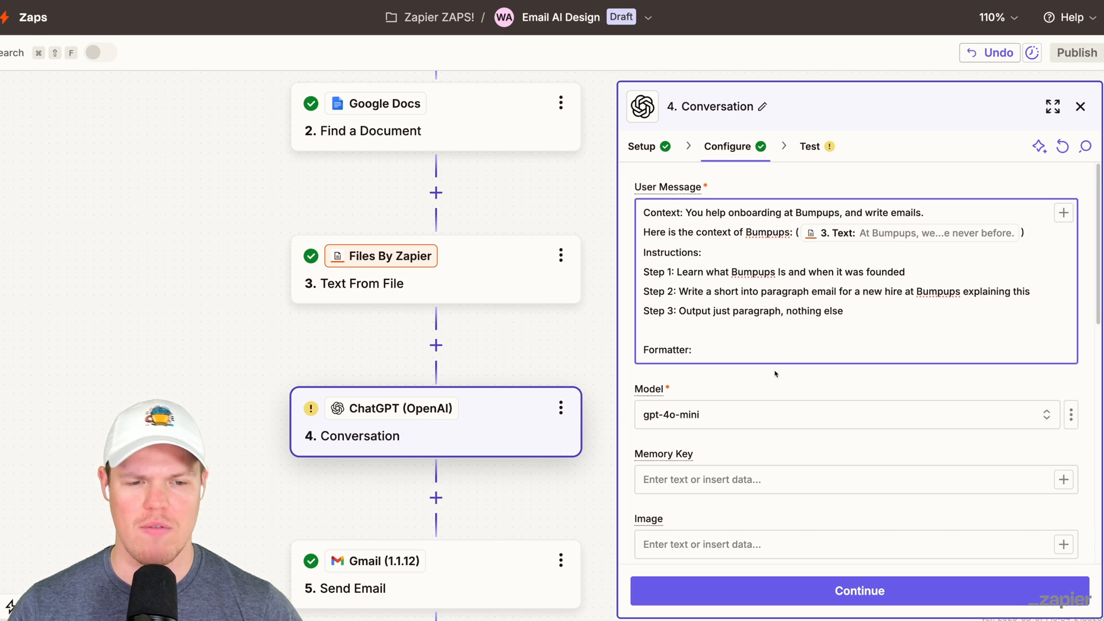
pyautogui.click(753, 292)
pyautogui.write('r')
# Step: Complete the Formatter line with "Max of 3 sentences for intro paragraph", copying the last two words from Step 2
pyautogui.click(728, 350)
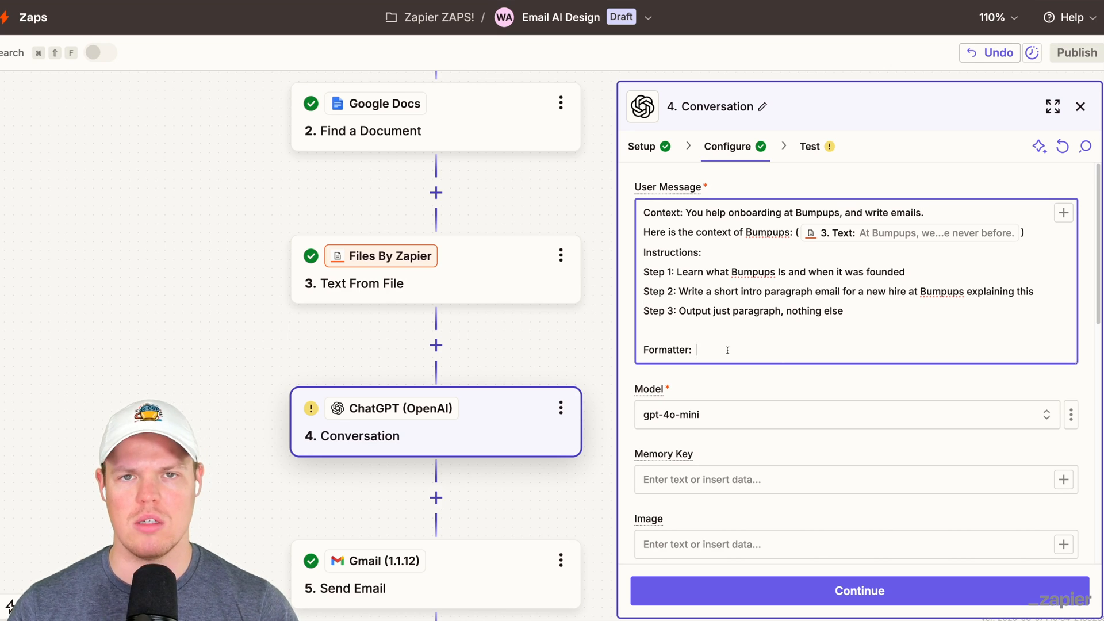
pyautogui.write('Max of 3 sentences for')
pyautogui.moveTo(742, 292); pyautogui.dragTo(812, 291)
pyautogui.press('super+c')
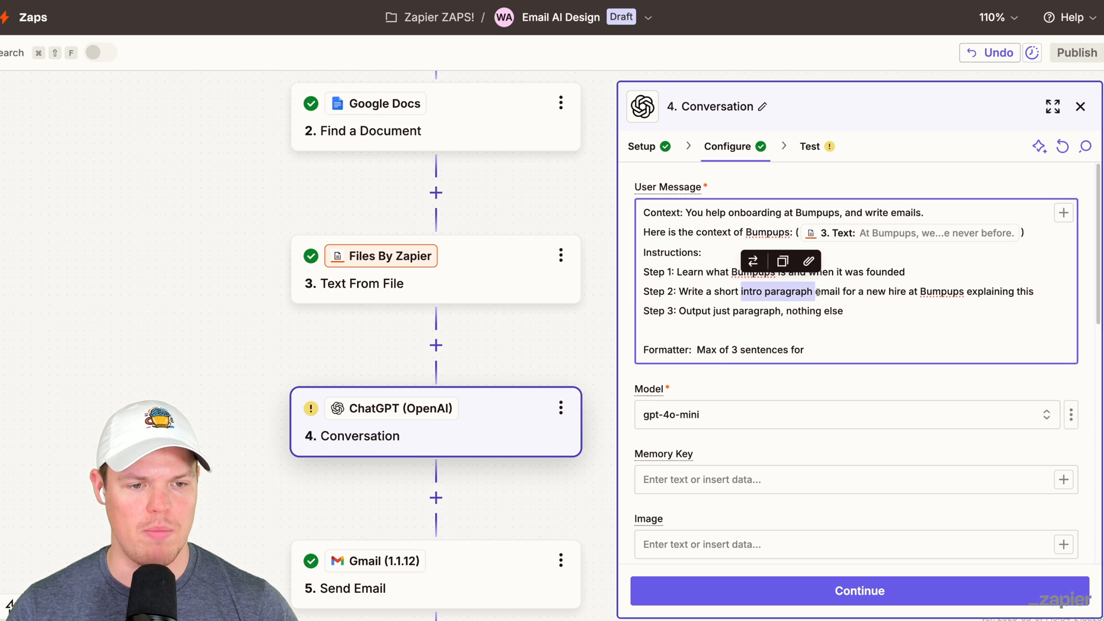
pyautogui.click(816, 348)
pyautogui.press('super+v')
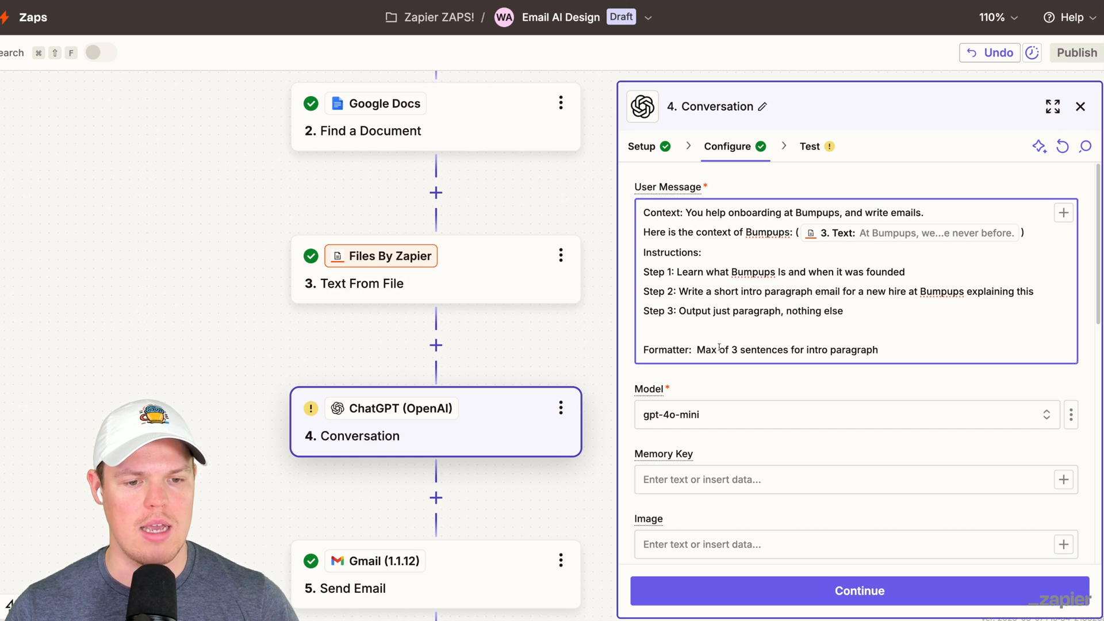
# Step: Highlight the sentence limit and "intro paragraph" in the Formatter line and the matching wording in Step 2 to compare them
pyautogui.moveTo(732, 350); pyautogui.dragTo(790, 349)
pyautogui.moveTo(878, 350); pyautogui.dragTo(806, 350)
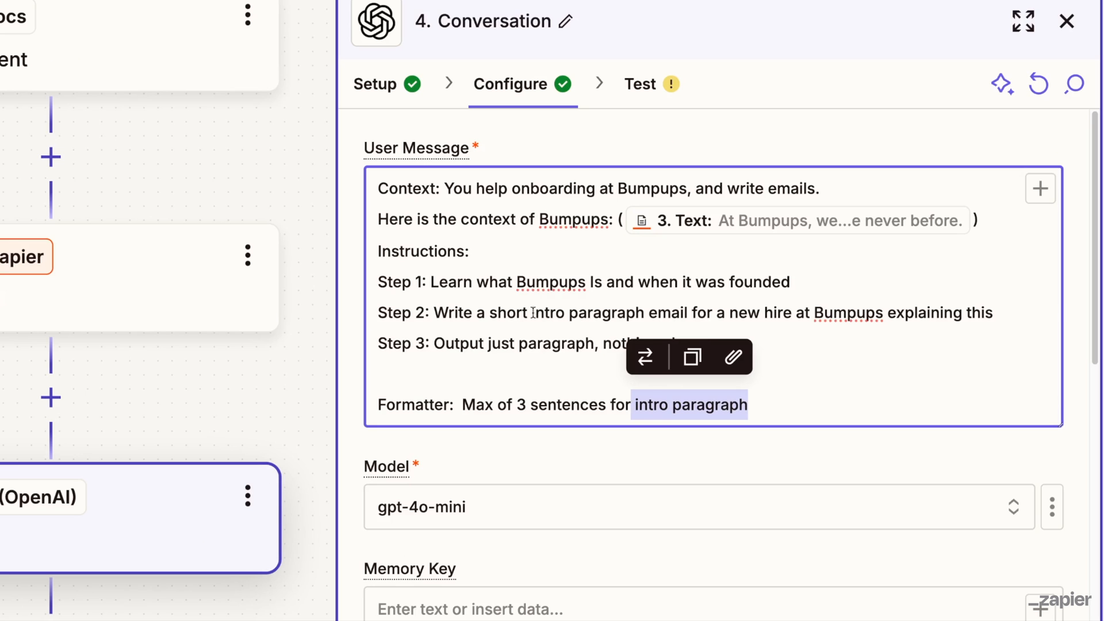
pyautogui.moveTo(741, 291); pyautogui.dragTo(755, 291)
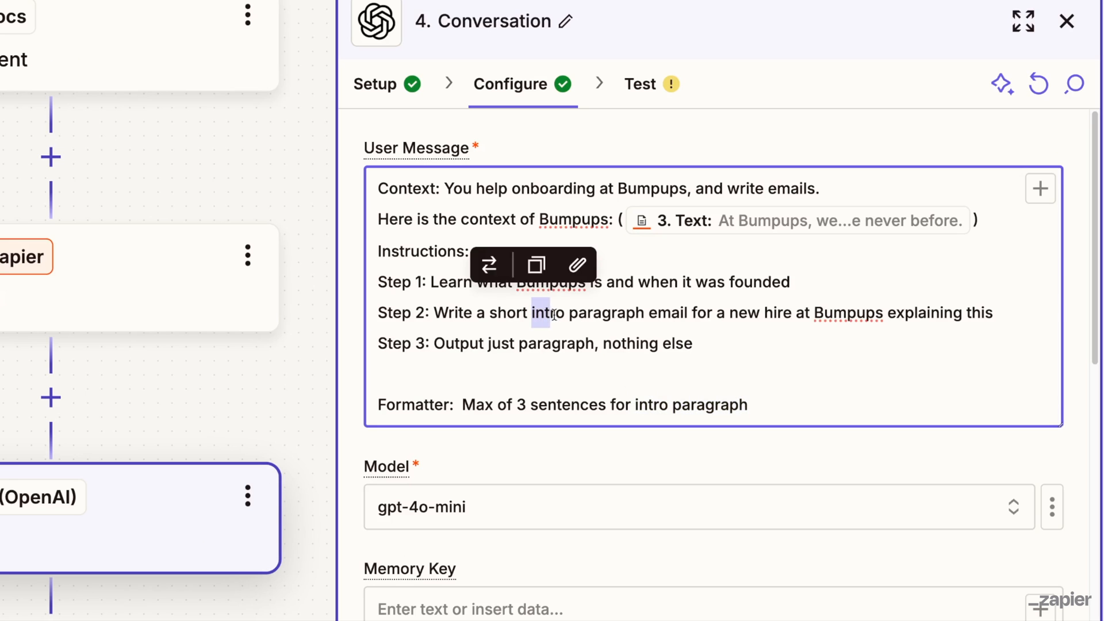
# Step: Highlight "intro paragraph" in Step 2 and in the Formatter line to check that both use the same wording
pyautogui.moveTo(554, 315); pyautogui.dragTo(652, 314)
pyautogui.moveTo(749, 406); pyautogui.dragTo(632, 408)
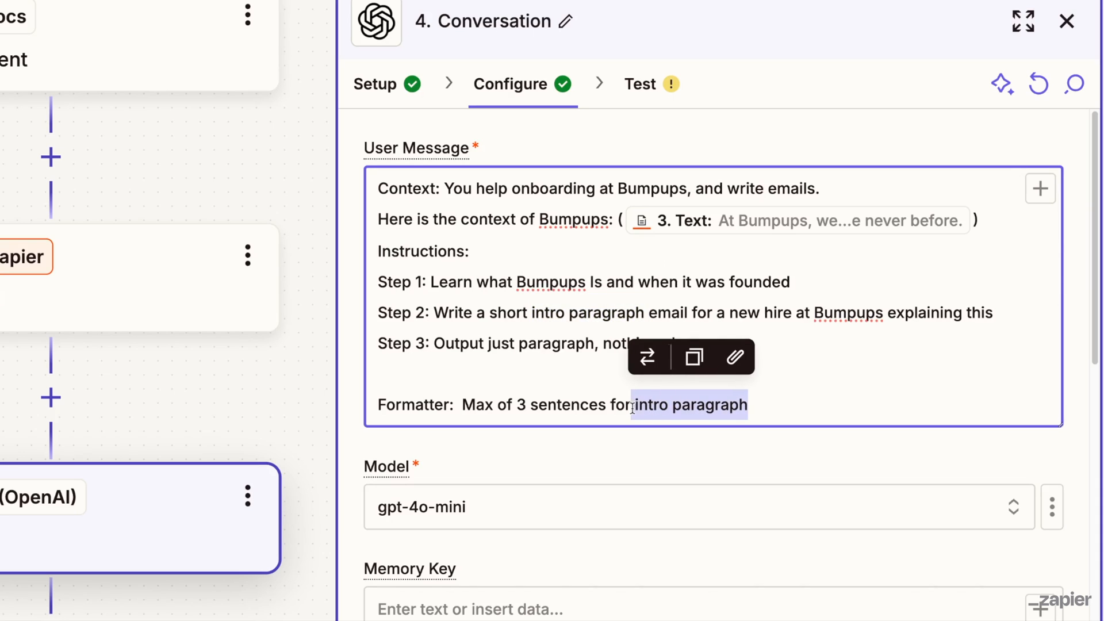
pyautogui.moveTo(528, 313); pyautogui.dragTo(640, 312)
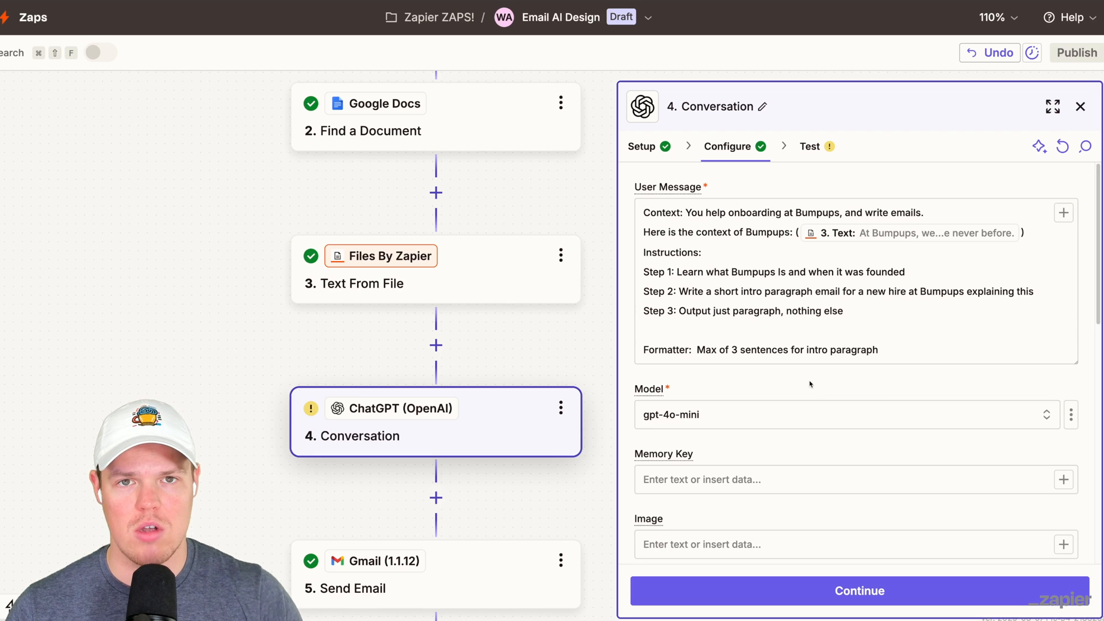
# Step: Browse the available models for the ChatGPT Conversation step, from the GPT-4o variants to the o1 models
pyautogui.scroll(-1, 810, 384)
pyautogui.click(813, 382)
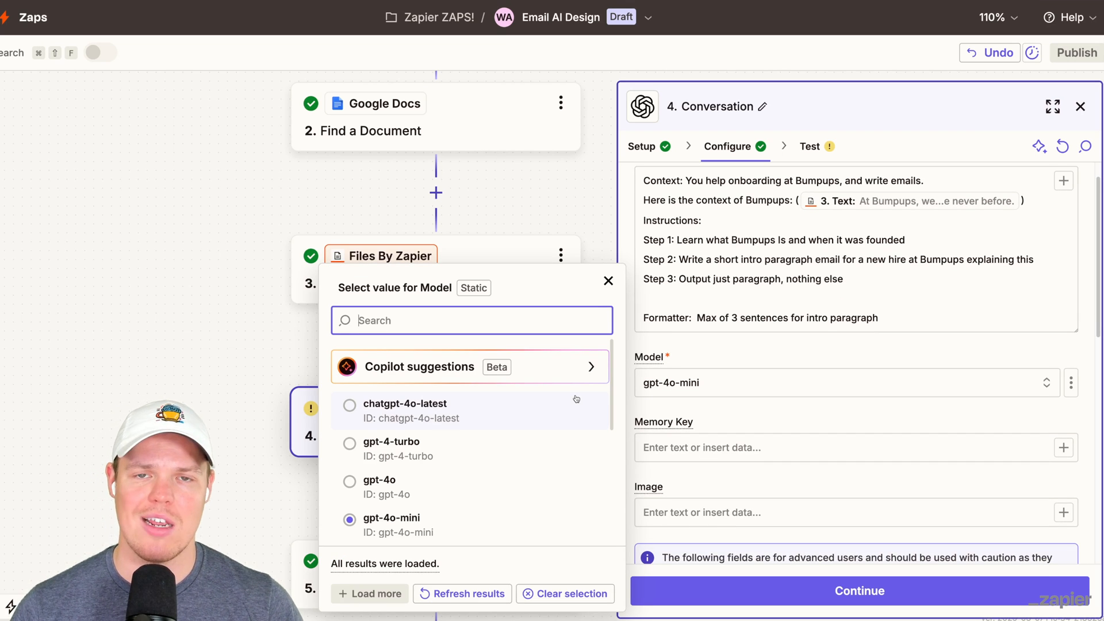
pyautogui.scroll(-2, 575, 397)
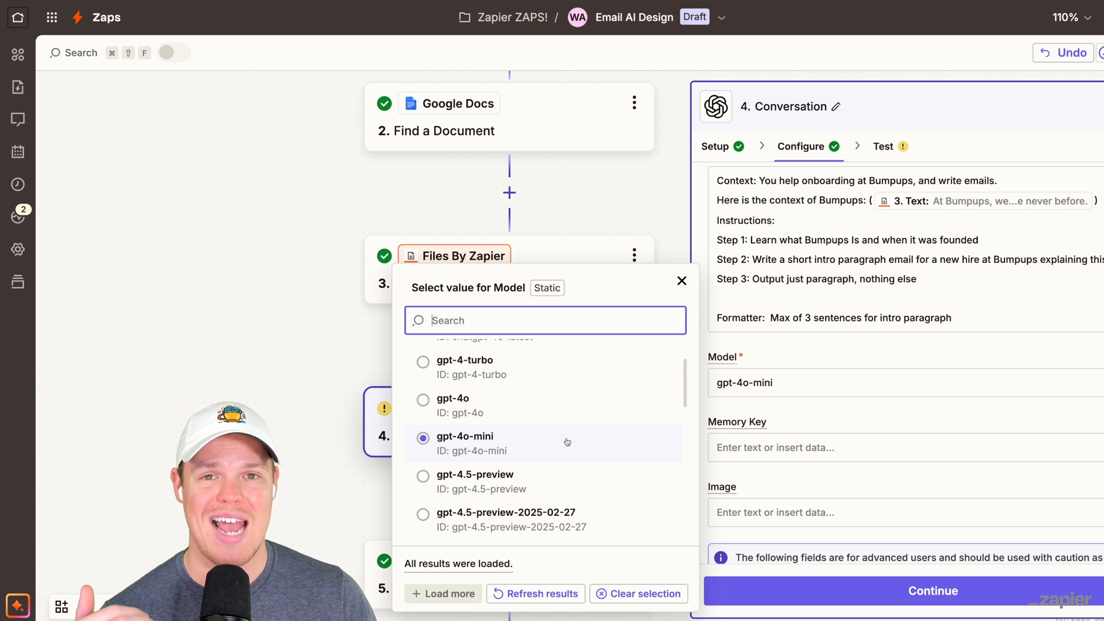
pyautogui.scroll(3, 568, 442)
pyautogui.scroll(-6, 573, 443)
pyautogui.scroll(-10, 576, 443)
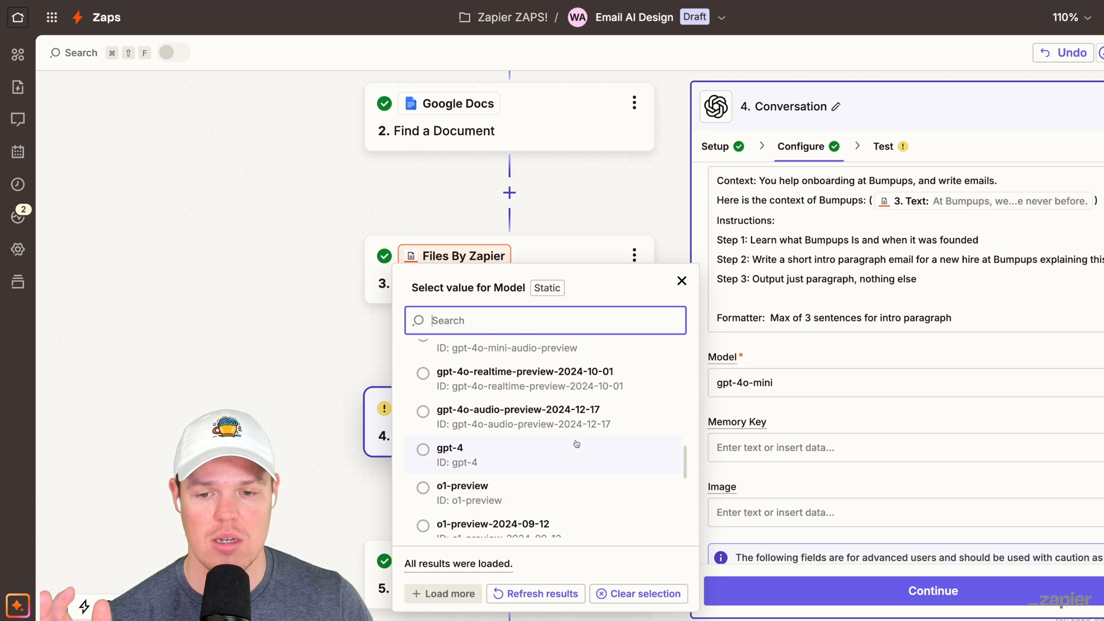
pyautogui.scroll(2, 576, 442)
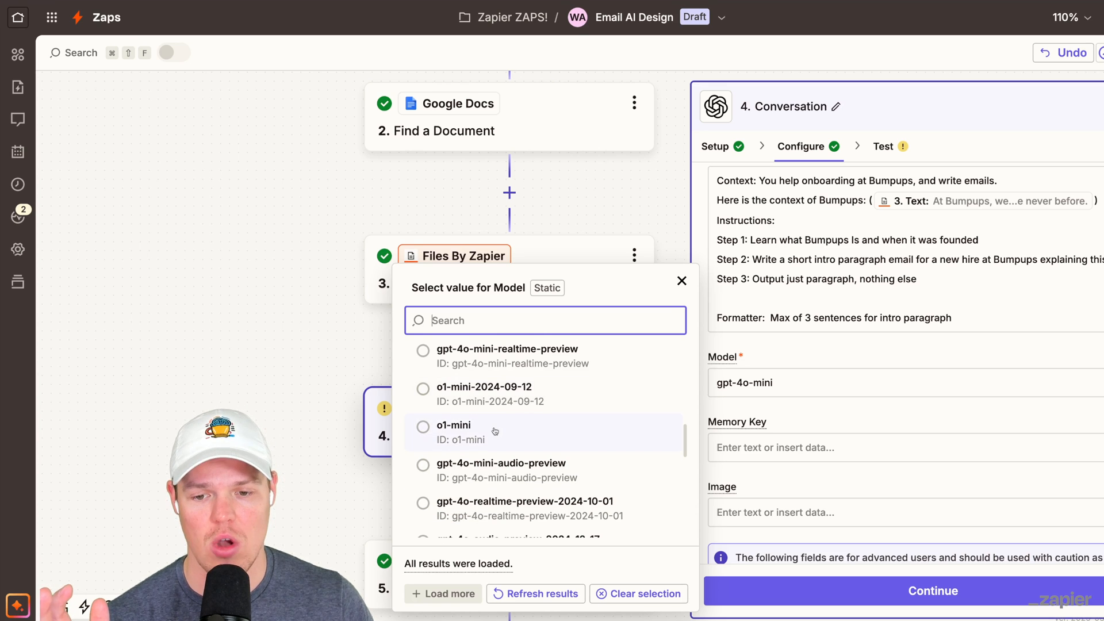
pyautogui.scroll(-2, 501, 432)
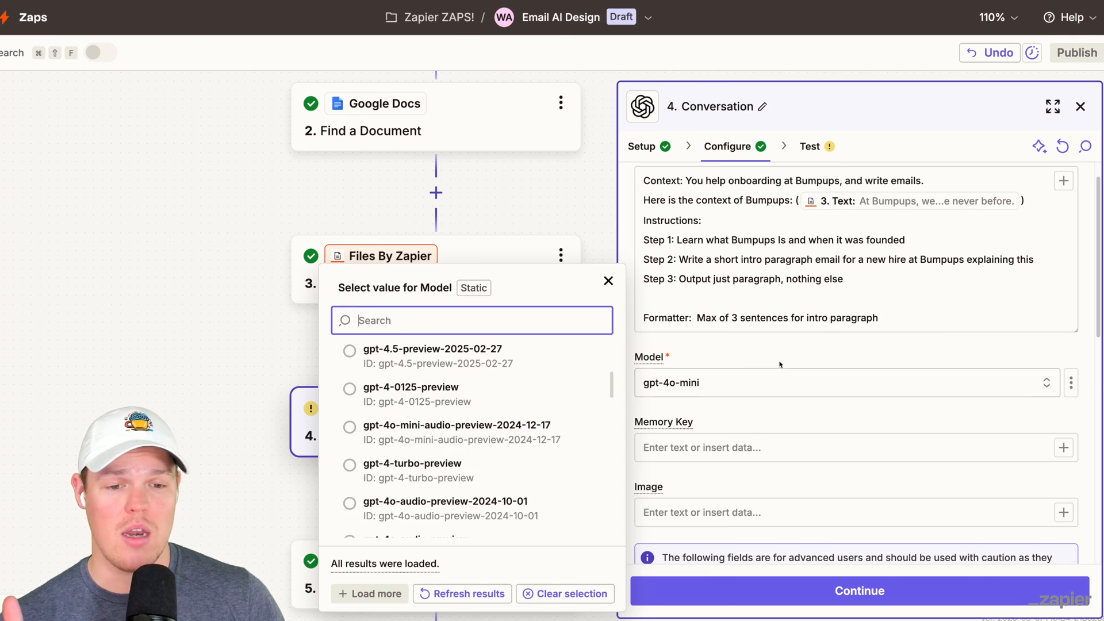
pyautogui.click(855, 364)
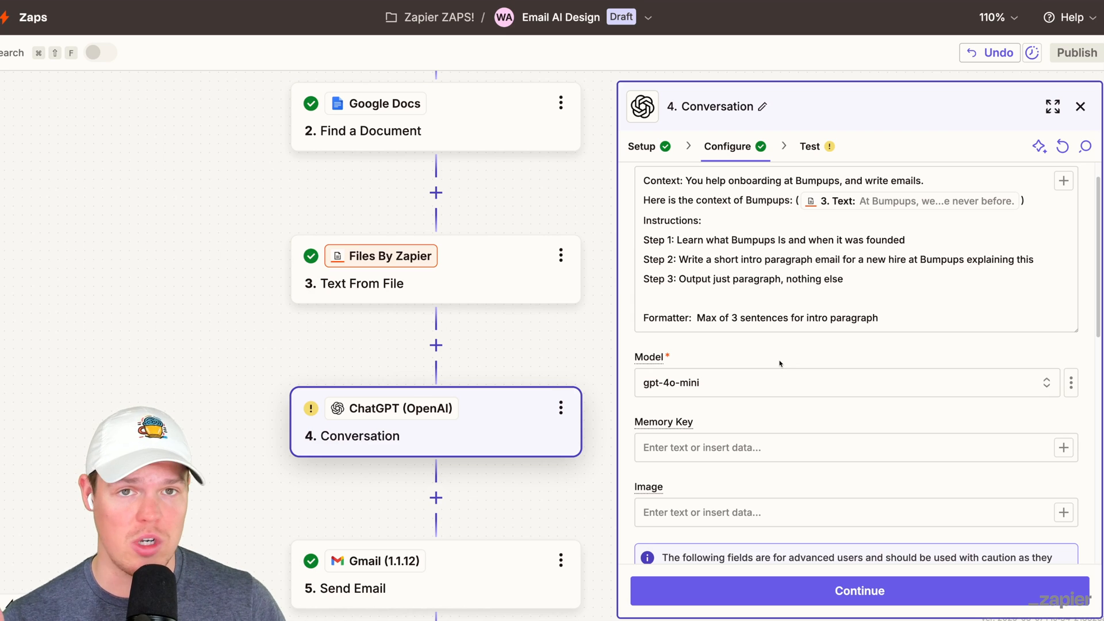
pyautogui.click(745, 394)
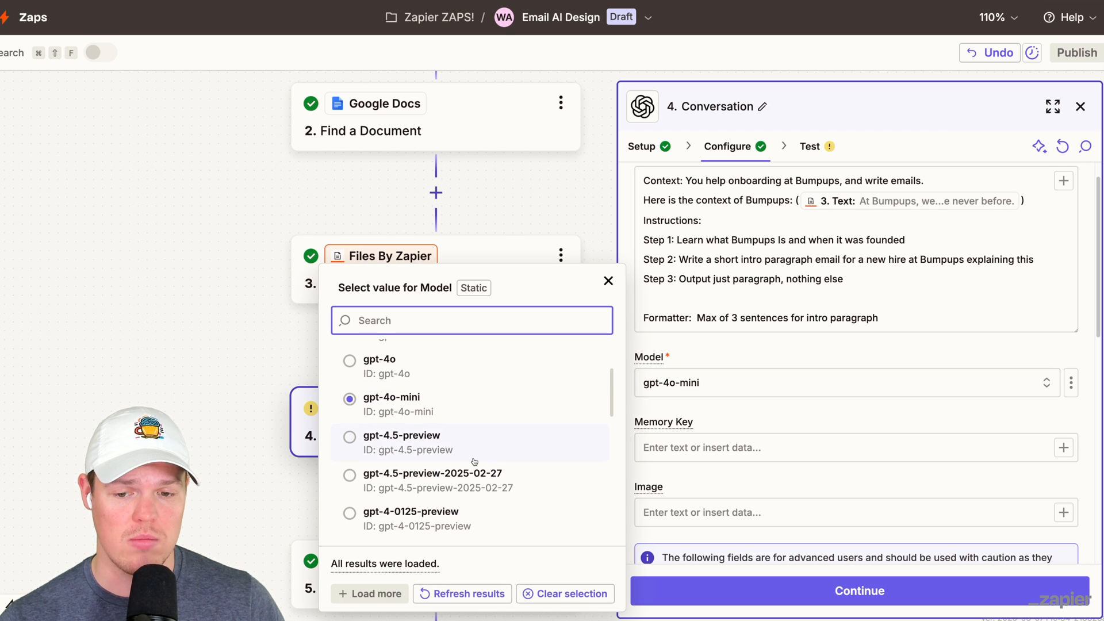
pyautogui.click(749, 358)
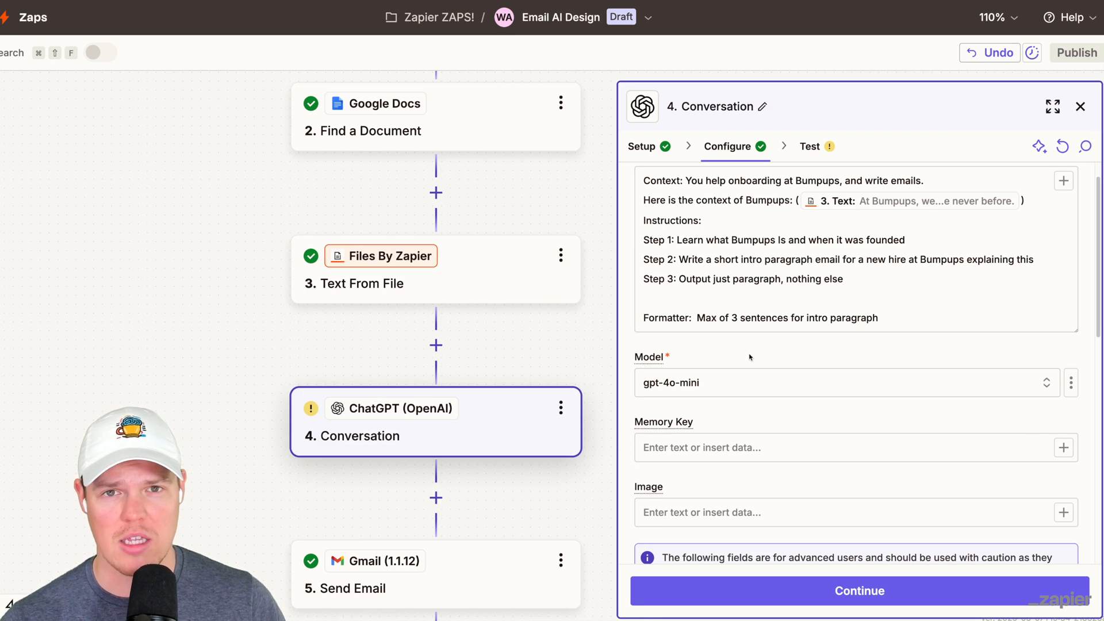
pyautogui.click(744, 381)
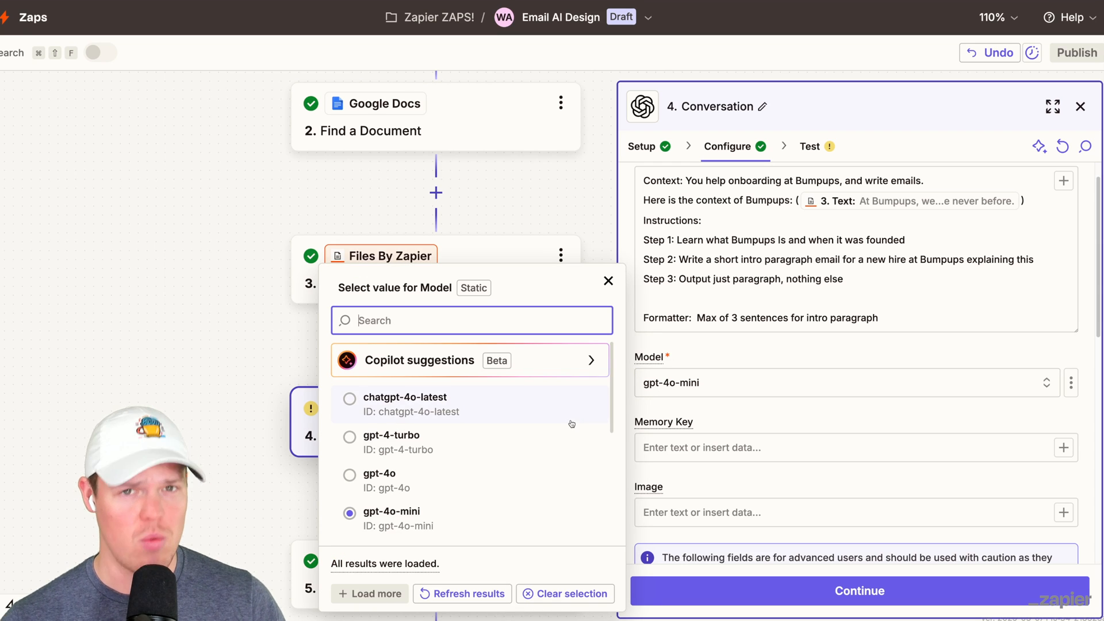
pyautogui.scroll(-10, 552, 428)
pyautogui.scroll(-5, 542, 431)
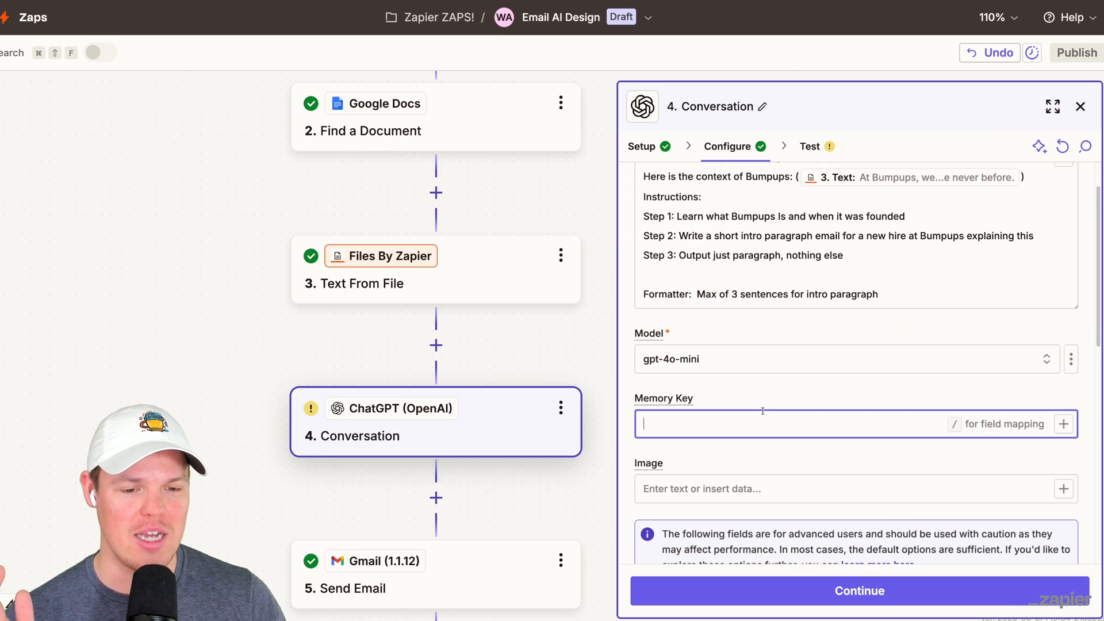
pyautogui.scroll(-1, 764, 414)
pyautogui.write('gdhakjfjlajflajf')
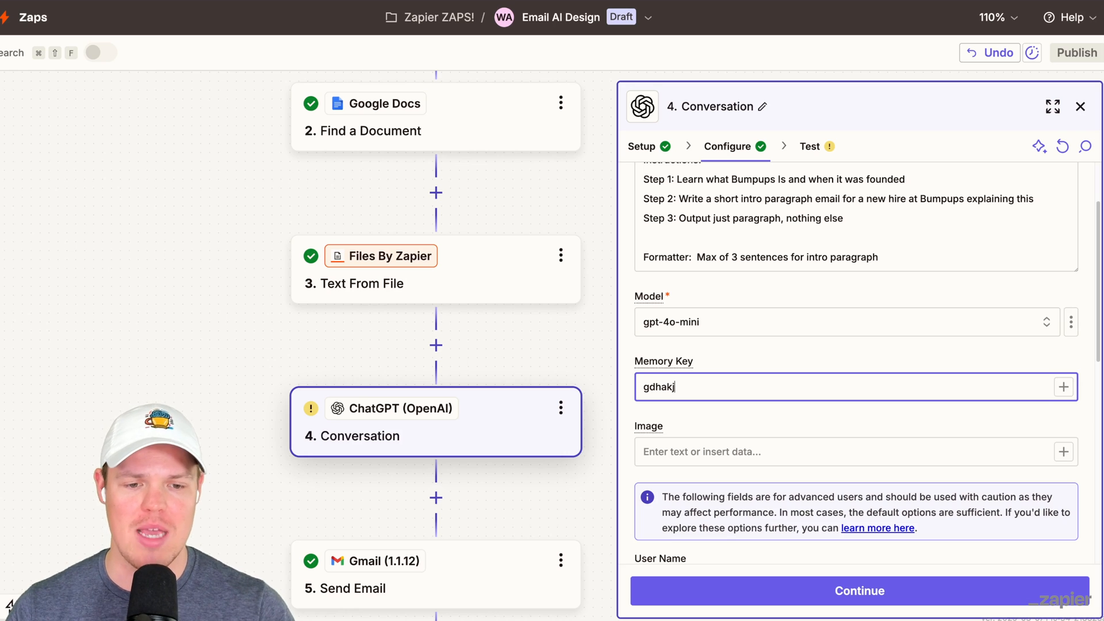
pyautogui.press('BackSpace')
pyautogui.press('BackSpace')
pyautogui.press('BackSpace')
pyautogui.press('BackSpace')
pyautogui.write('dfsdsdf')
pyautogui.press('BackSpace')
pyautogui.press('BackSpace')
pyautogui.press('BackSpace')
pyautogui.press('BackSpace')
pyautogui.press('BackSpace')
pyautogui.press('BackSpace')
pyautogui.press('BackSpace')
pyautogui.press('BackSpace')
pyautogui.press('BackSpace')
pyautogui.press('BackSpace')
pyautogui.press('BackSpace')
pyautogui.press('BackSpace')
pyautogui.press('BackSpace')
pyautogui.press('BackSpace')
pyautogui.press('BackSpace')
pyautogui.press('BackSpace')
pyautogui.press('BackSpace')
pyautogui.press('BackSpace')
pyautogui.press('BackSpace')
# Step: Set the Conversation step's Memory Key to "emailsdsdsd" and highlight the entry
pyautogui.write('emailsdsdsd')
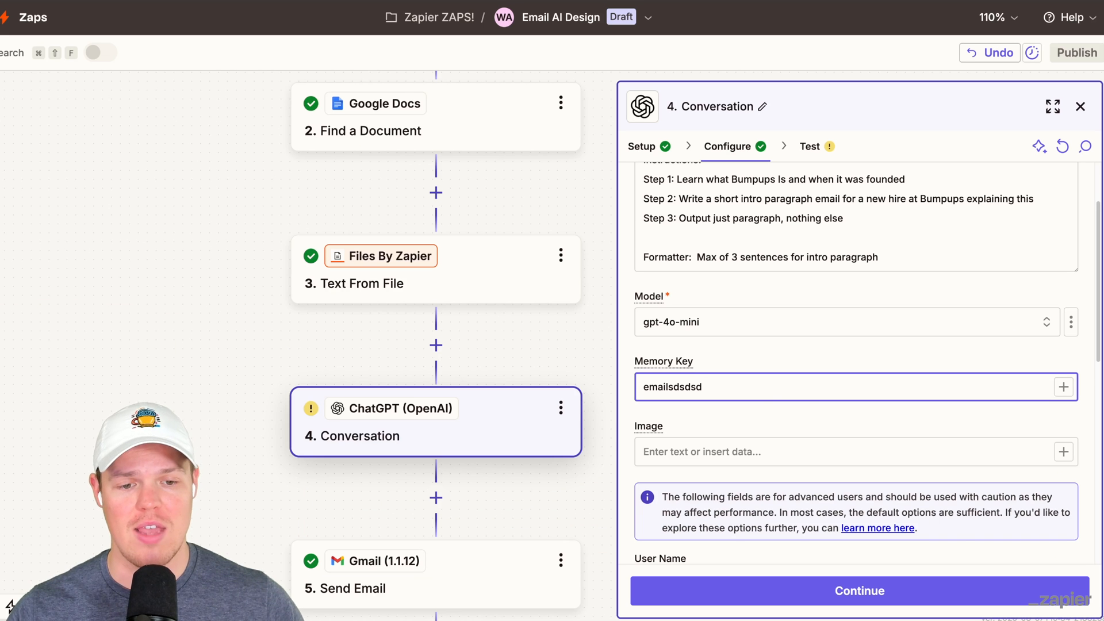
pyautogui.click(761, 359)
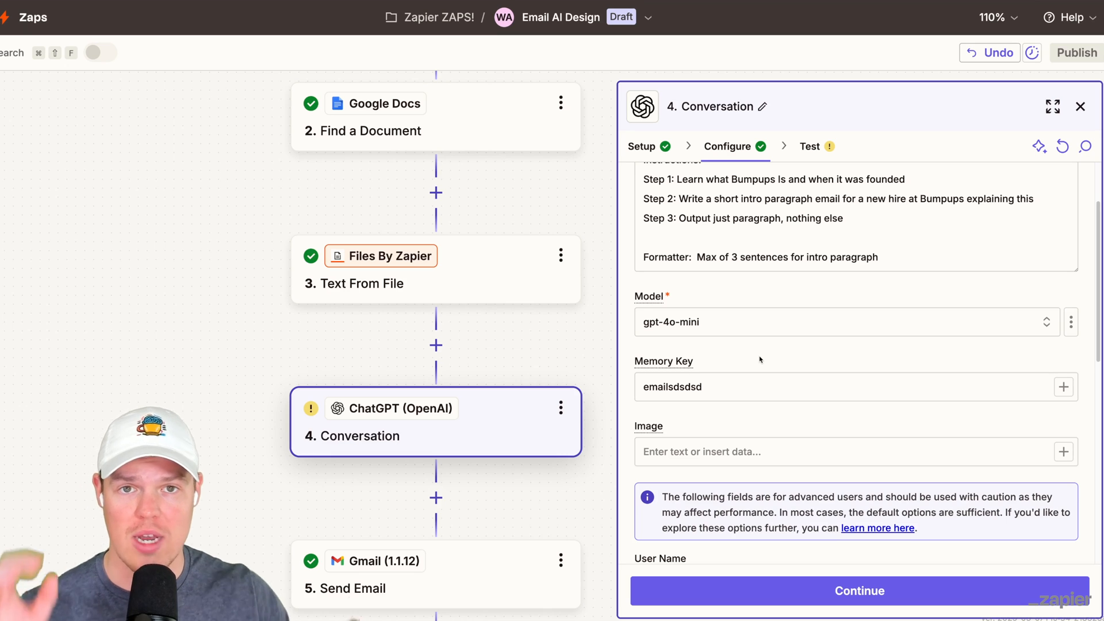
pyautogui.moveTo(760, 359); pyautogui.dragTo(634, 361)
pyautogui.click(749, 355)
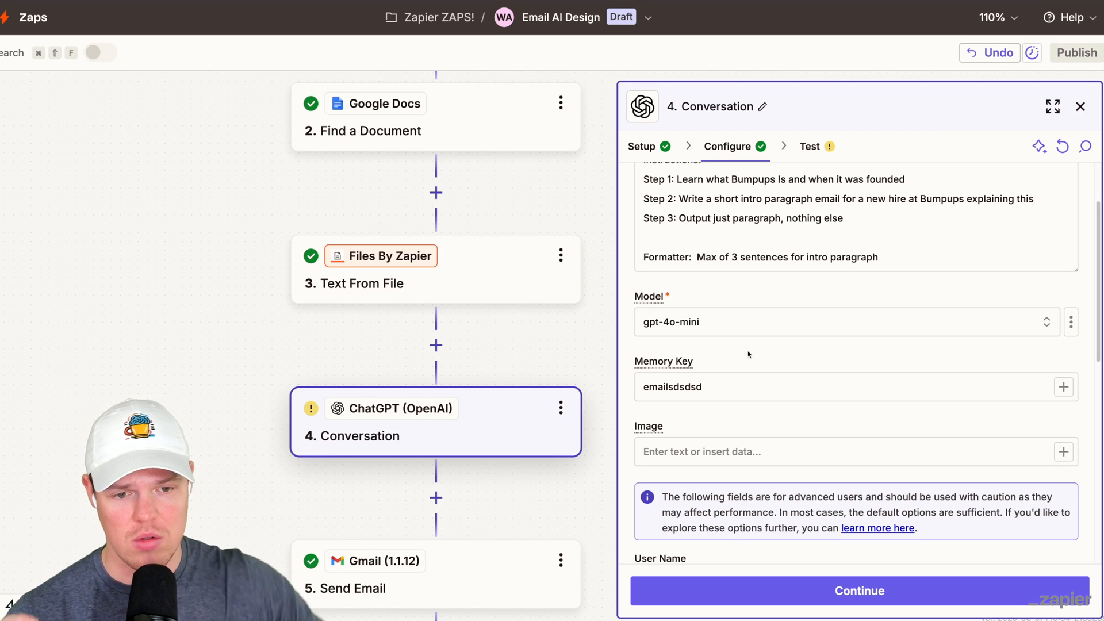
pyautogui.doubleClick(724, 386)
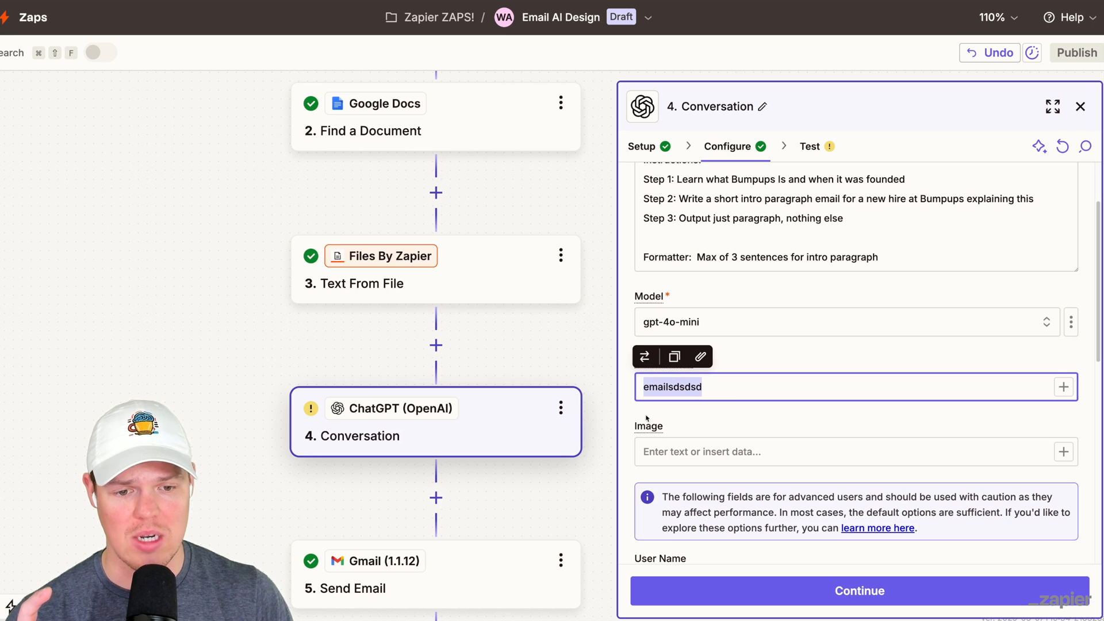
# Step: Finish the Conversation step's configuration with the remaining defaults and run its test
pyautogui.scroll(-6, 786, 350)
pyautogui.scroll(-2, 786, 351)
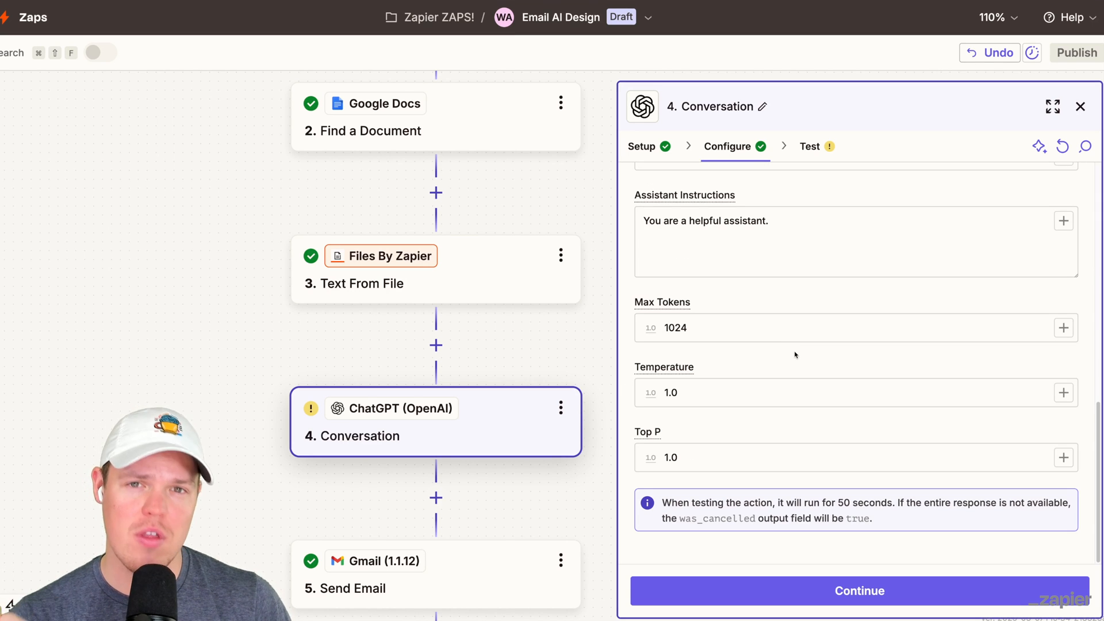
pyautogui.click(862, 582)
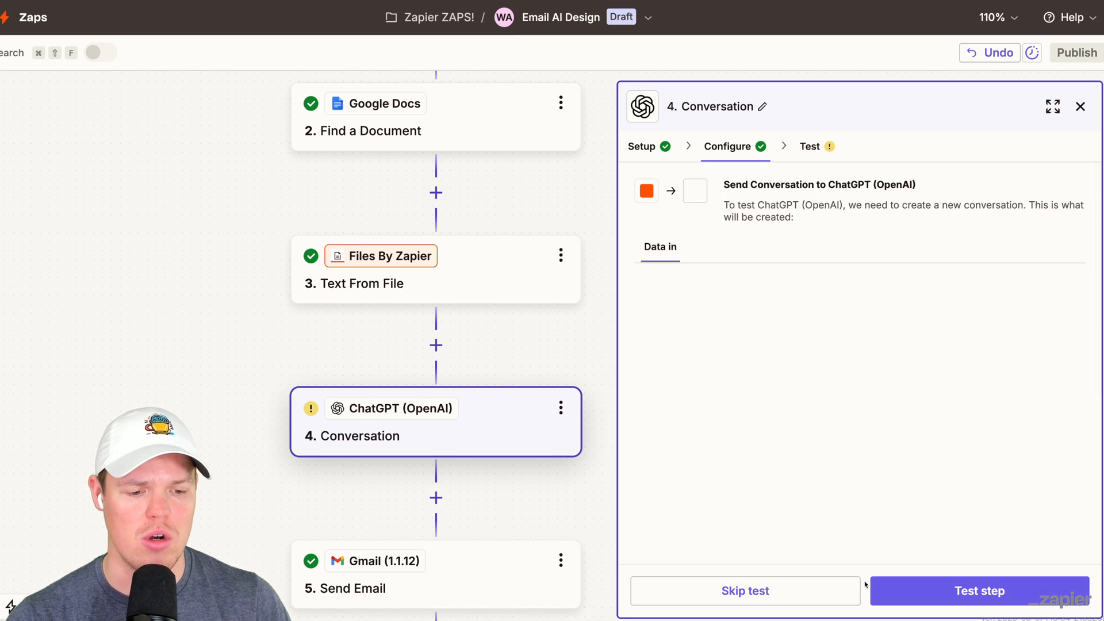
pyautogui.click(871, 580)
# Step: Review the ChatGPT reply in the test output and compare it with the founding details in the Bumpups Context document
pyautogui.scroll(-3, 856, 396)
pyautogui.scroll(-2, 857, 397)
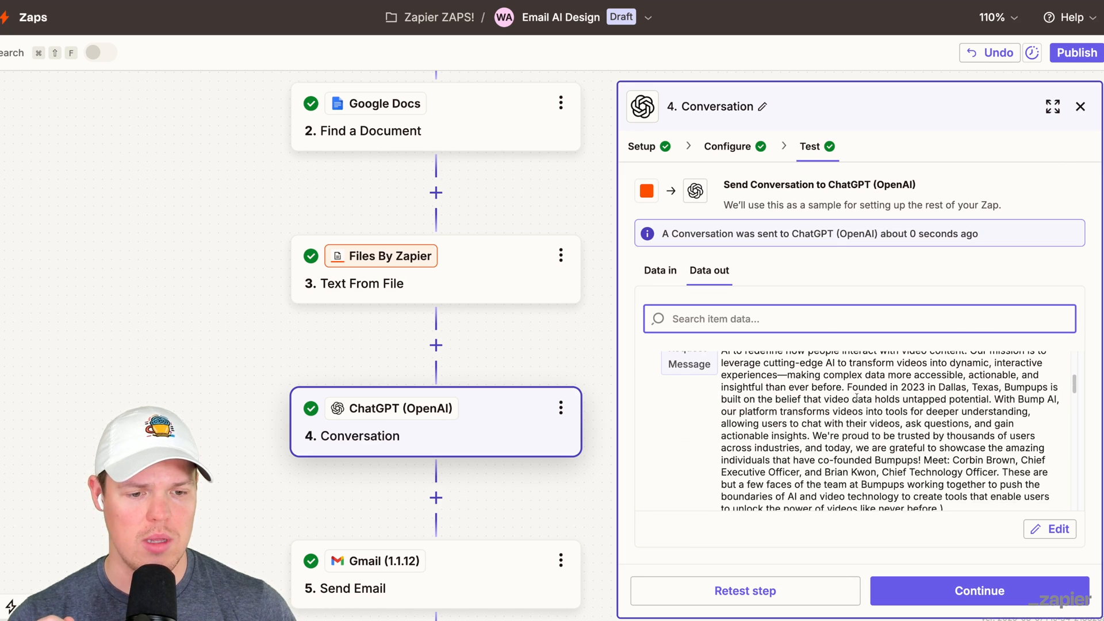
pyautogui.scroll(-5, 857, 397)
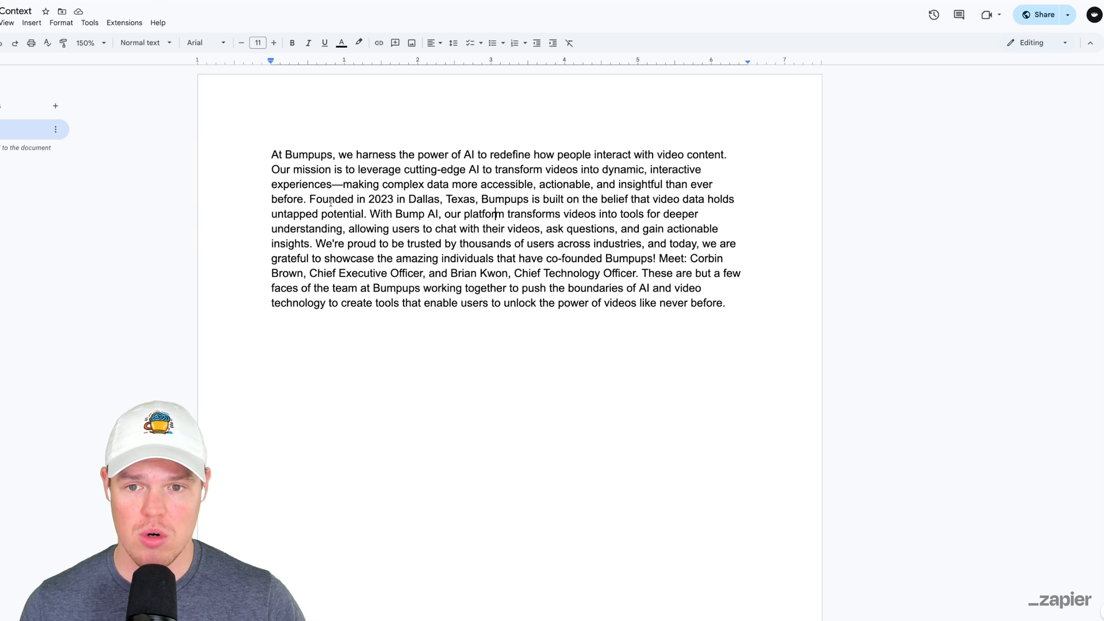
pyautogui.moveTo(313, 199); pyautogui.dragTo(480, 198)
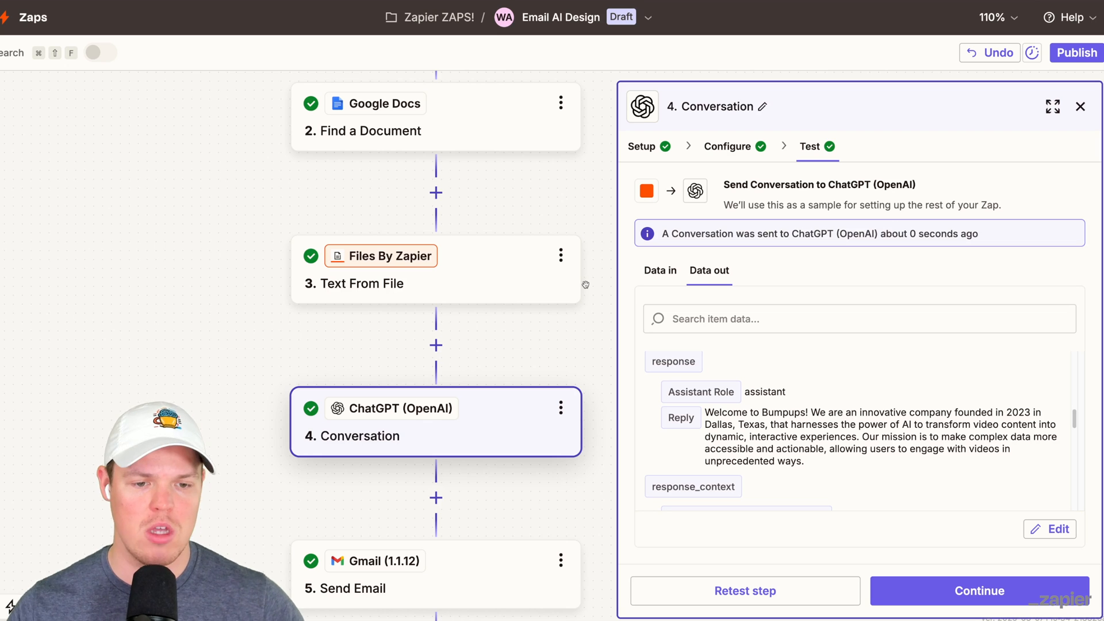
# Step: Open the Gmail Send Email configuration and delete the XYZ Company welcome sentences from the HTML body's Welcome Message, keeping the rocket emoji
pyautogui.scroll(-5, 586, 285)
pyautogui.click(496, 402)
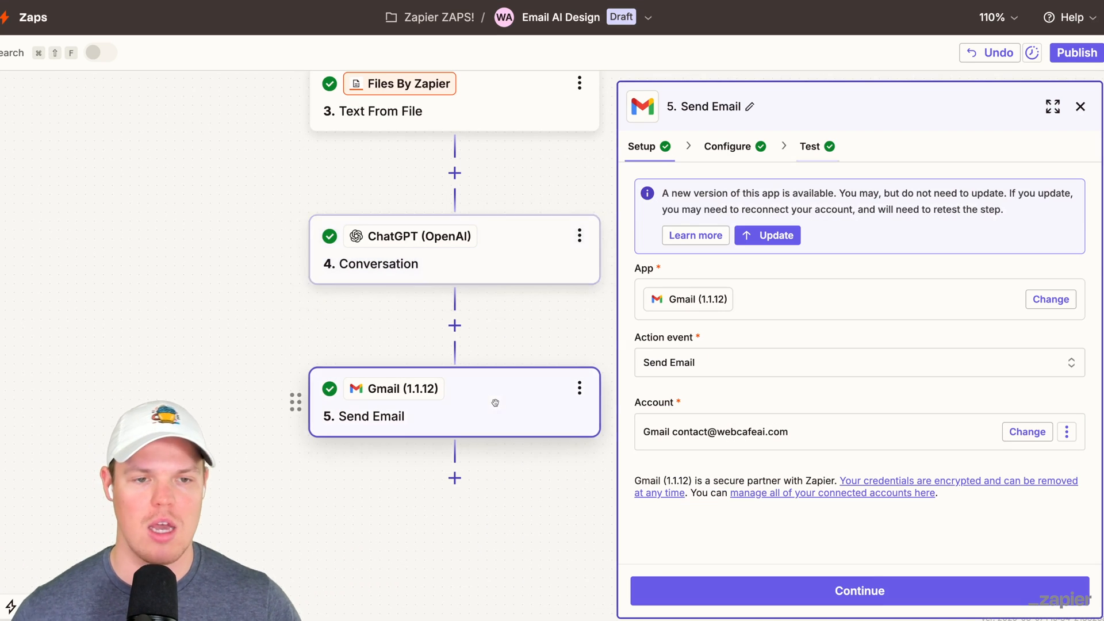
pyautogui.click(755, 151)
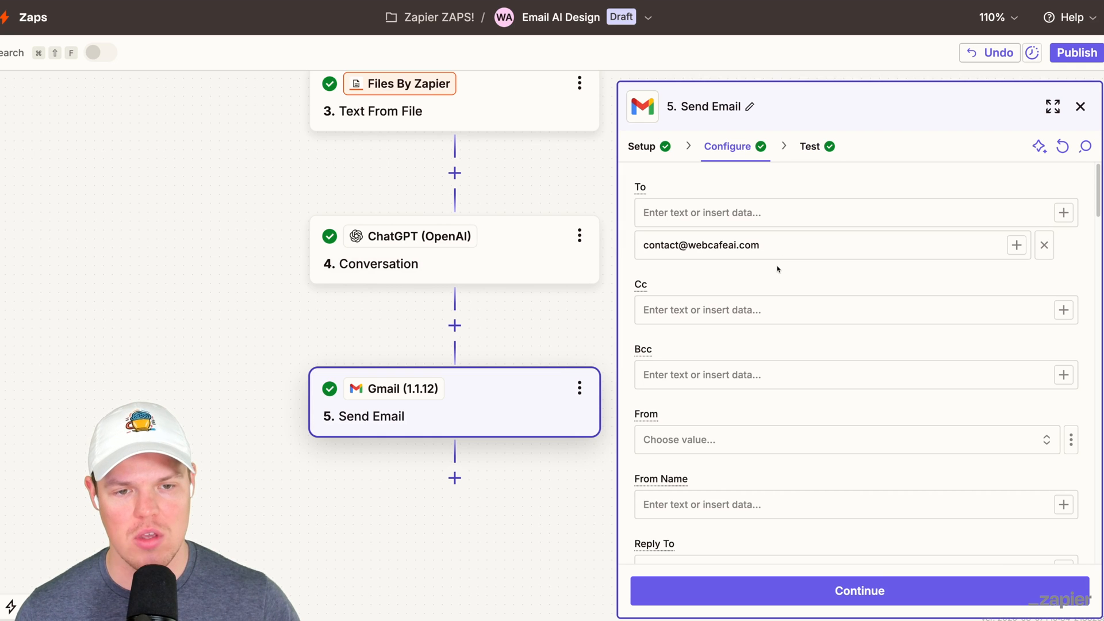
pyautogui.scroll(-15, 783, 269)
pyautogui.scroll(-10, 781, 273)
pyautogui.scroll(2, 777, 285)
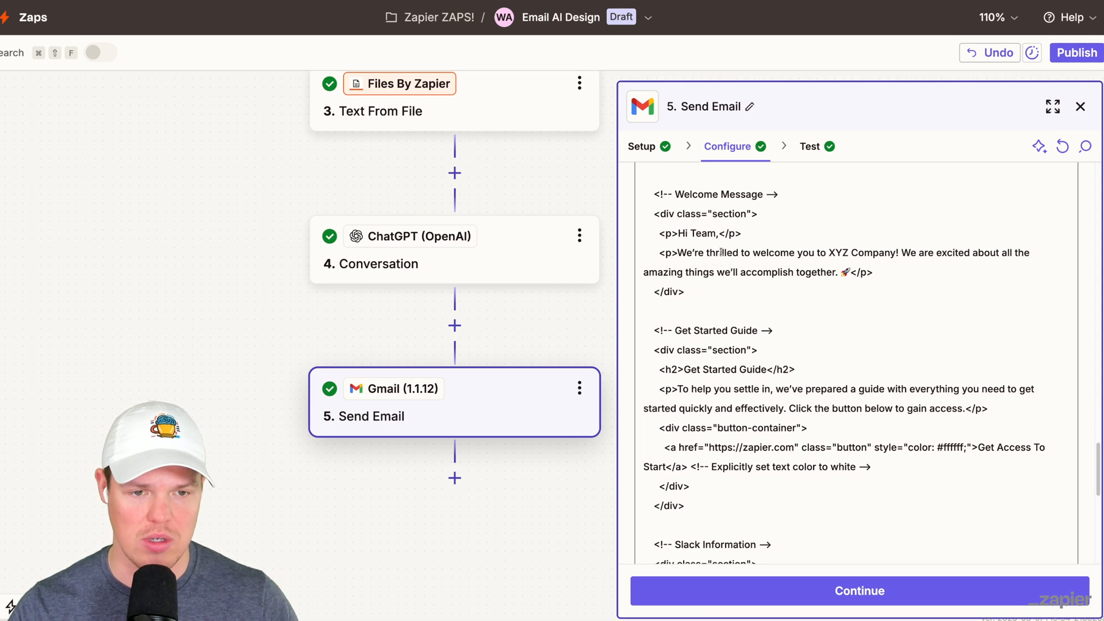
pyautogui.moveTo(679, 252); pyautogui.dragTo(838, 269)
pyautogui.press('BackSpace')
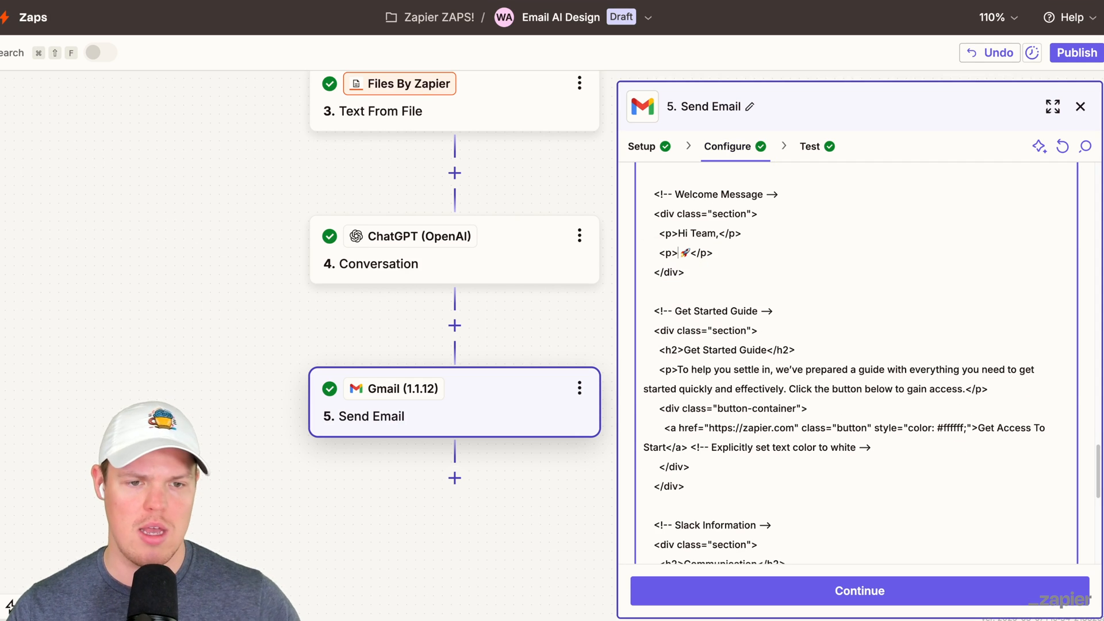
# Step: Insert the Reply value from the ChatGPT Conversation step into the Welcome Message paragraph of the email body
pyautogui.press('/')
pyautogui.click(491, 472)
pyautogui.scroll(-1, 494, 383)
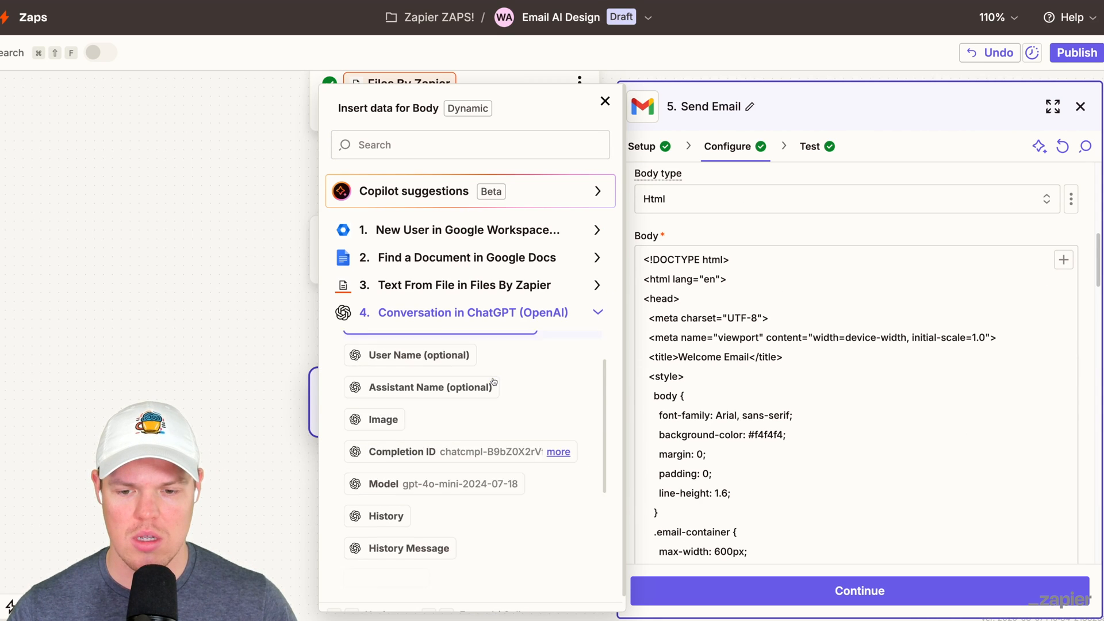
pyautogui.scroll(-5, 493, 382)
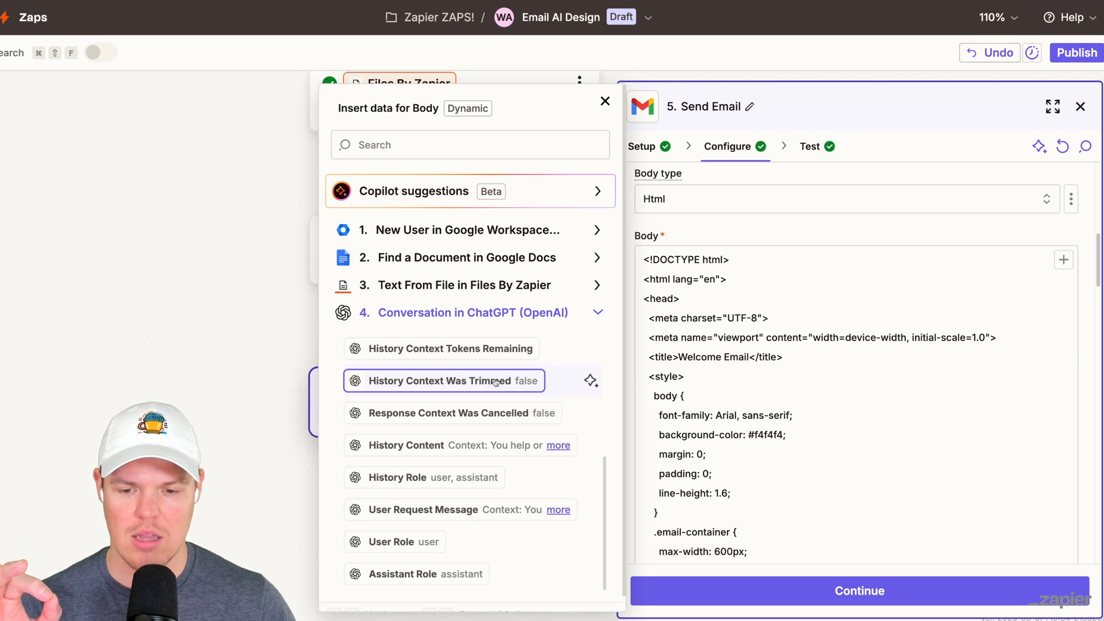
pyautogui.scroll(5, 493, 383)
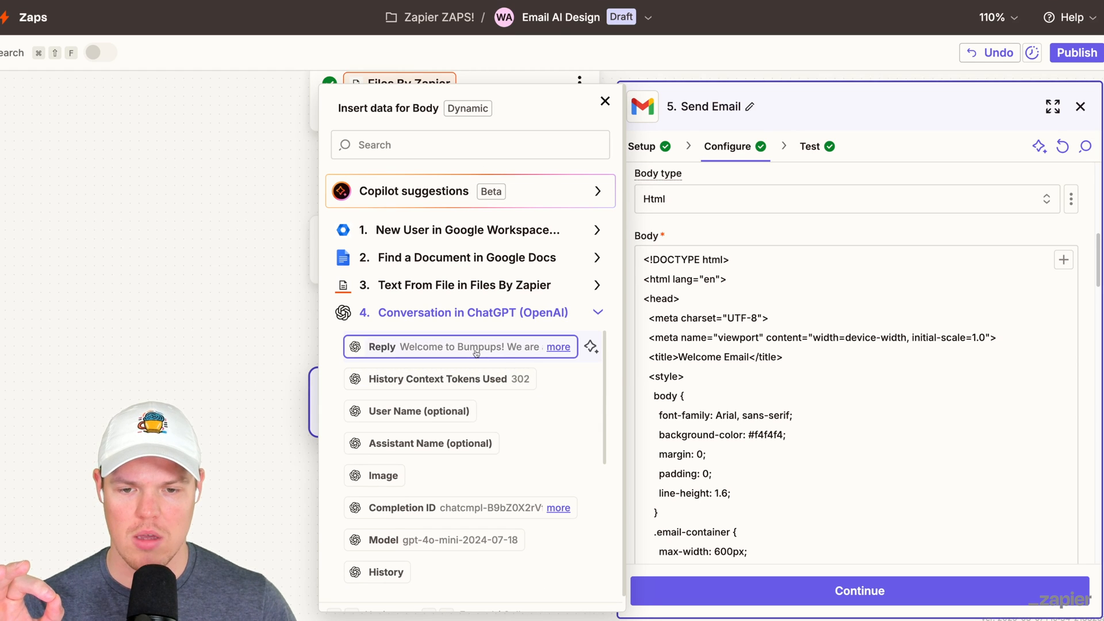
pyautogui.click(476, 353)
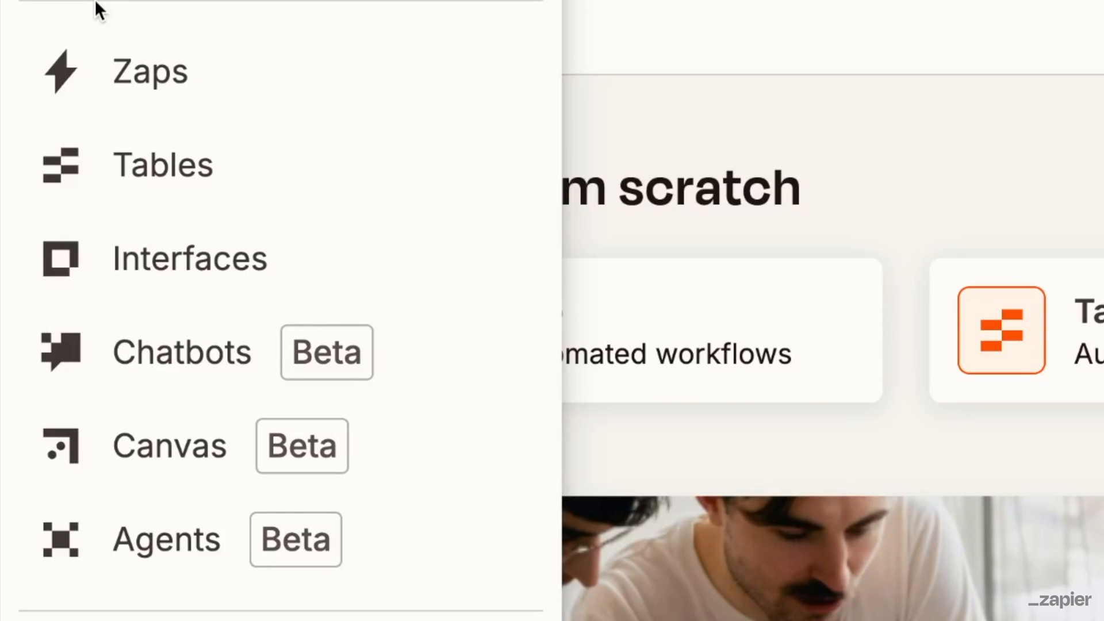
# Step: Switch to Zapier Tables and examine the Customer List table's fields from Customers through Interested
pyautogui.click(201, 190)
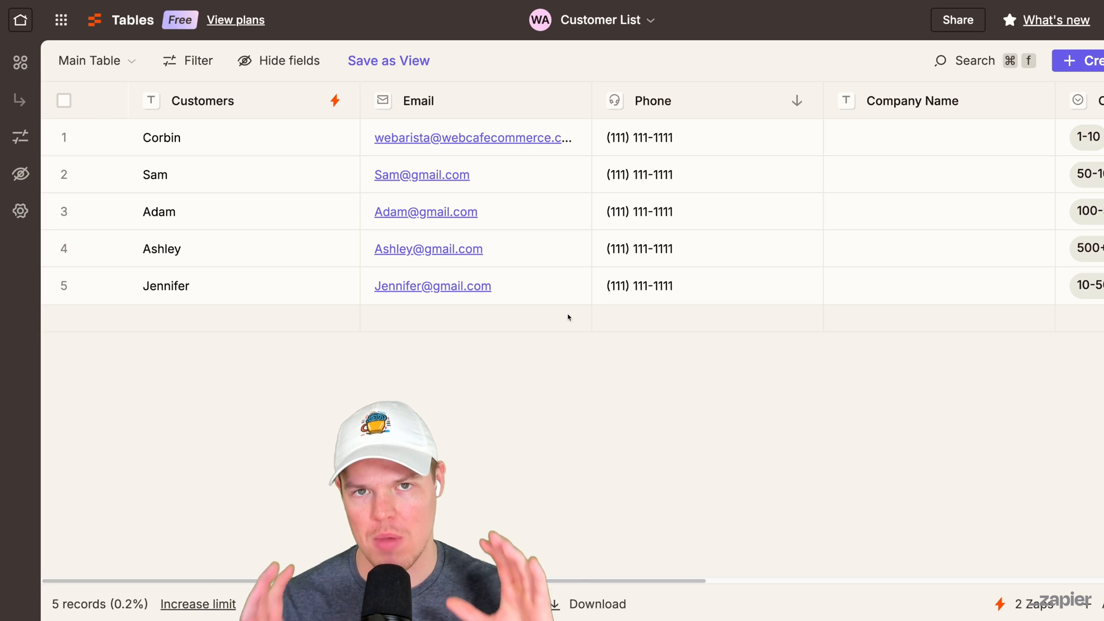
pyautogui.moveTo(334, 102)
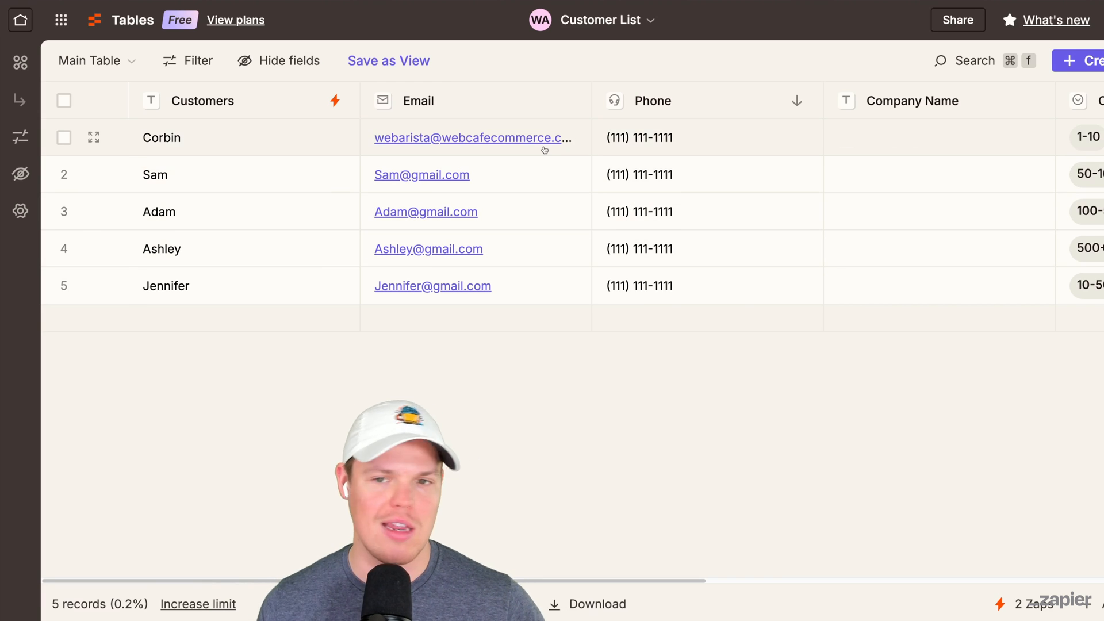
pyautogui.hscroll(5, 544, 149)
pyautogui.hscroll(5, 545, 150)
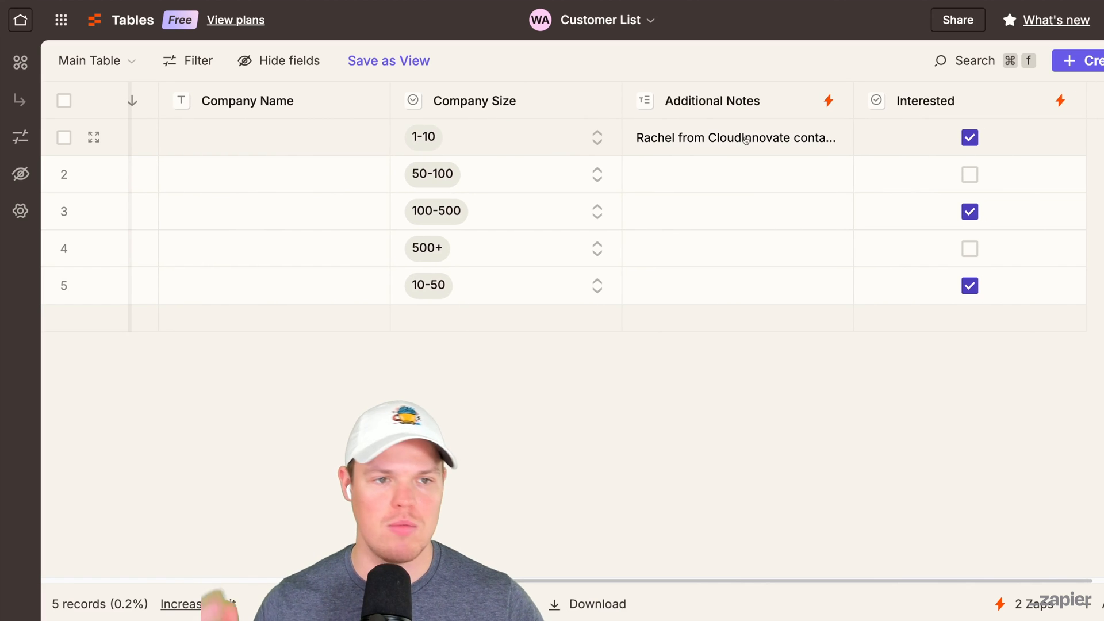
pyautogui.hscroll(3, 920, 147)
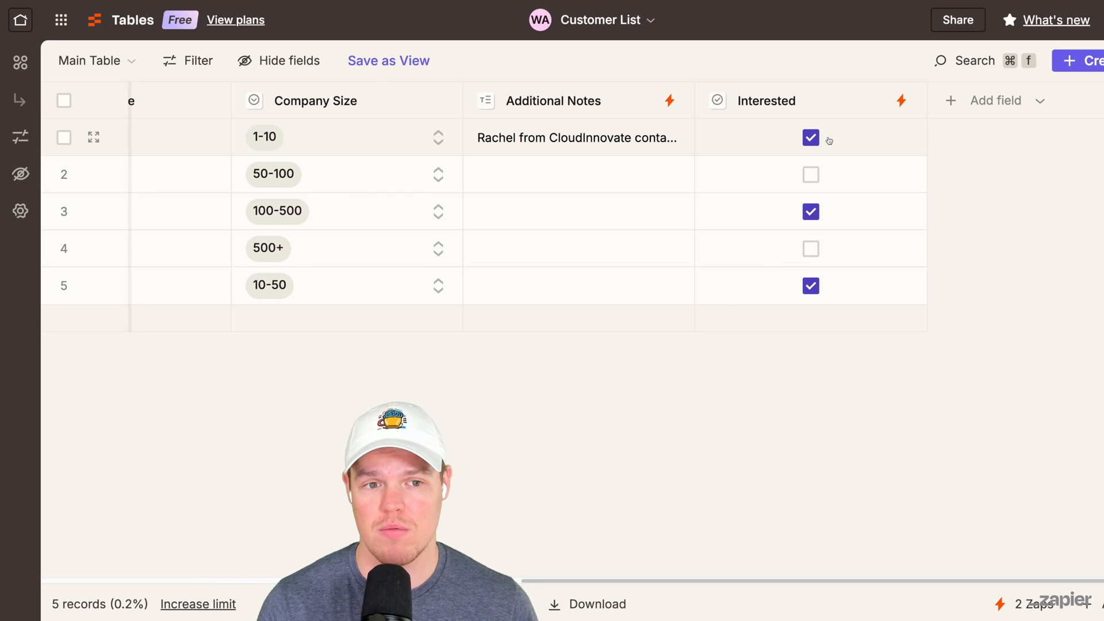
pyautogui.hscroll(-6, 829, 140)
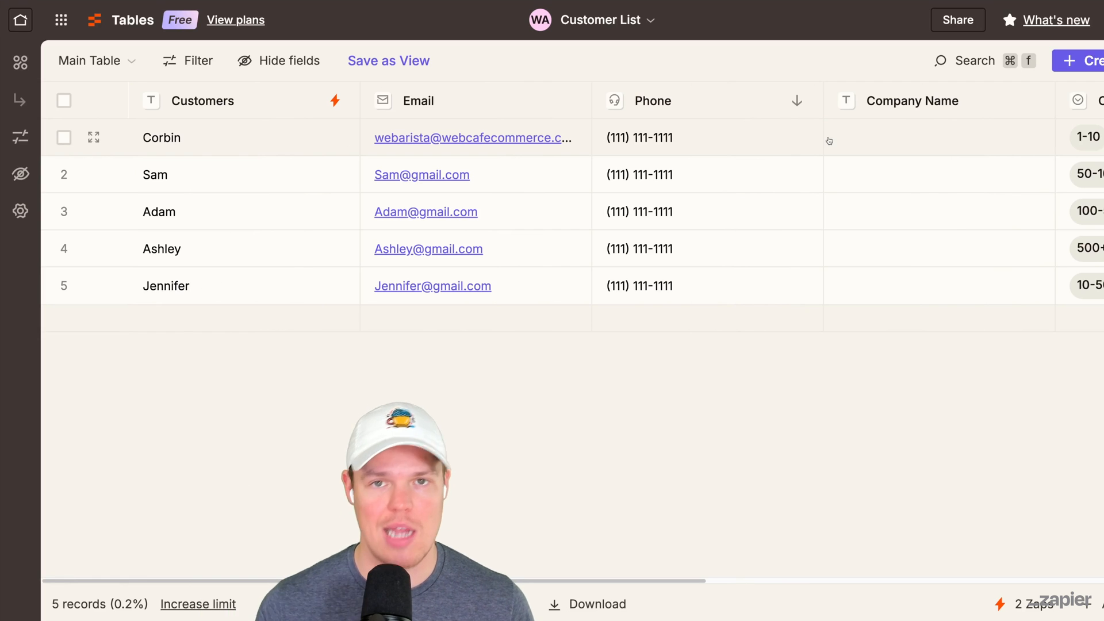
# Step: Toggle the Interested checkbox for the first record in the Customer List table
pyautogui.hscroll(1, 829, 140)
pyautogui.hscroll(1, 829, 140)
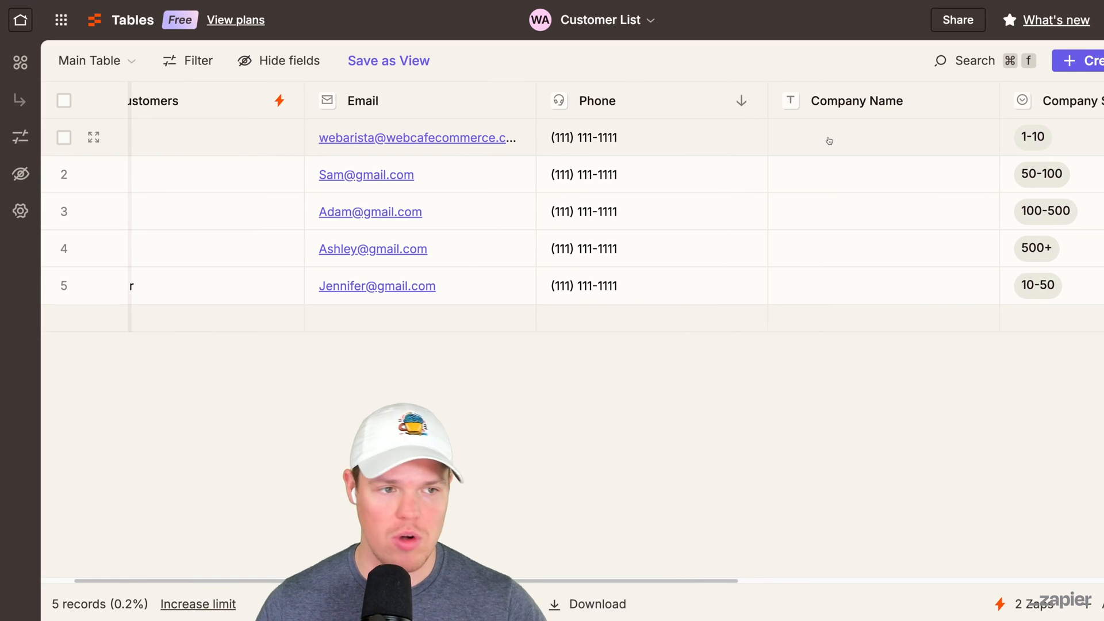
pyautogui.hscroll(5, 851, 140)
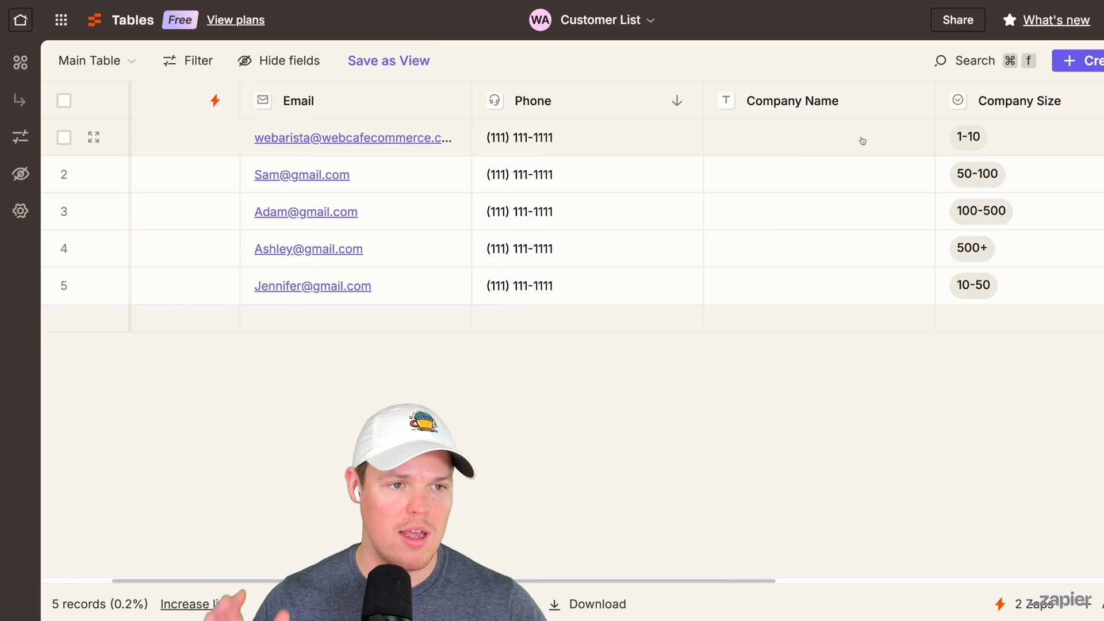
pyautogui.hscroll(15, 876, 143)
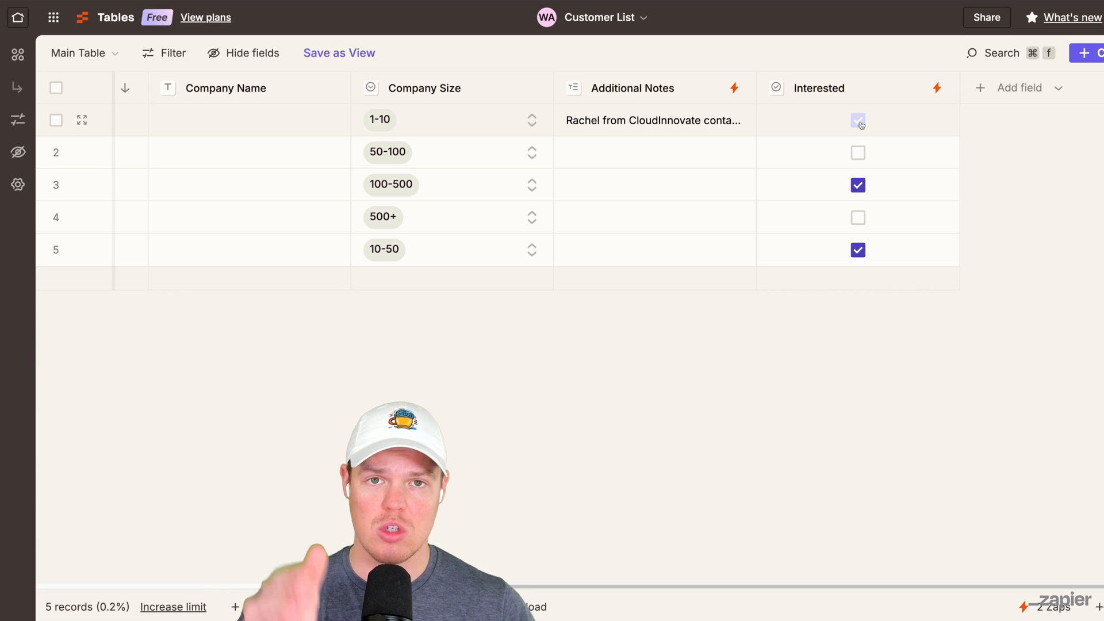
pyautogui.click(861, 123)
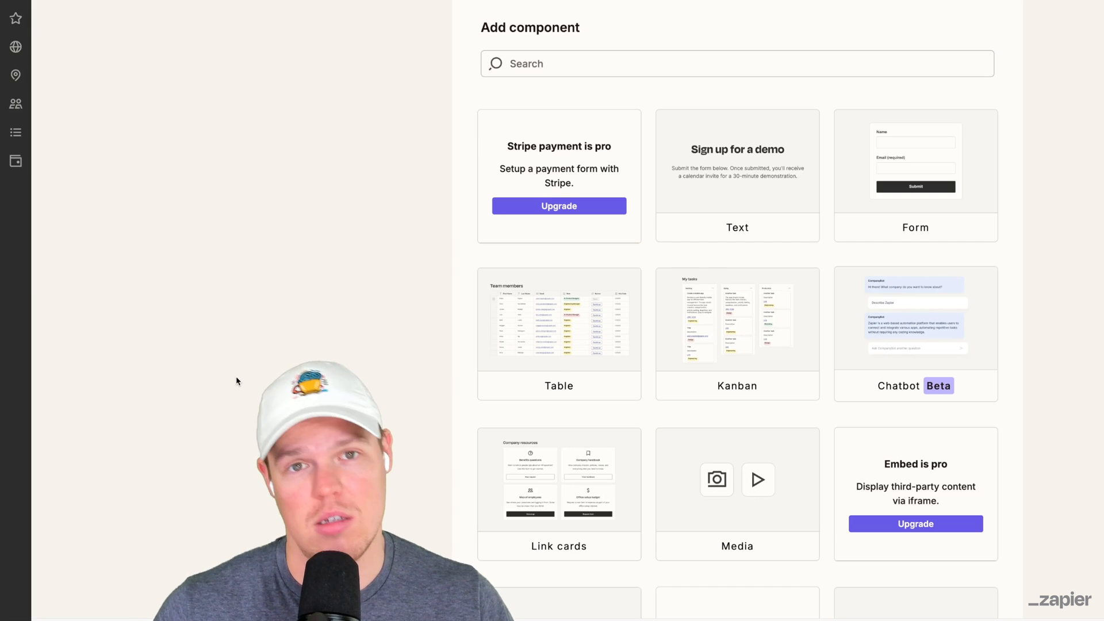
# Step: Switch to Zapier Interfaces and look through the components that can be added to the new interface's page
pyautogui.scroll(-4, 195, 423)
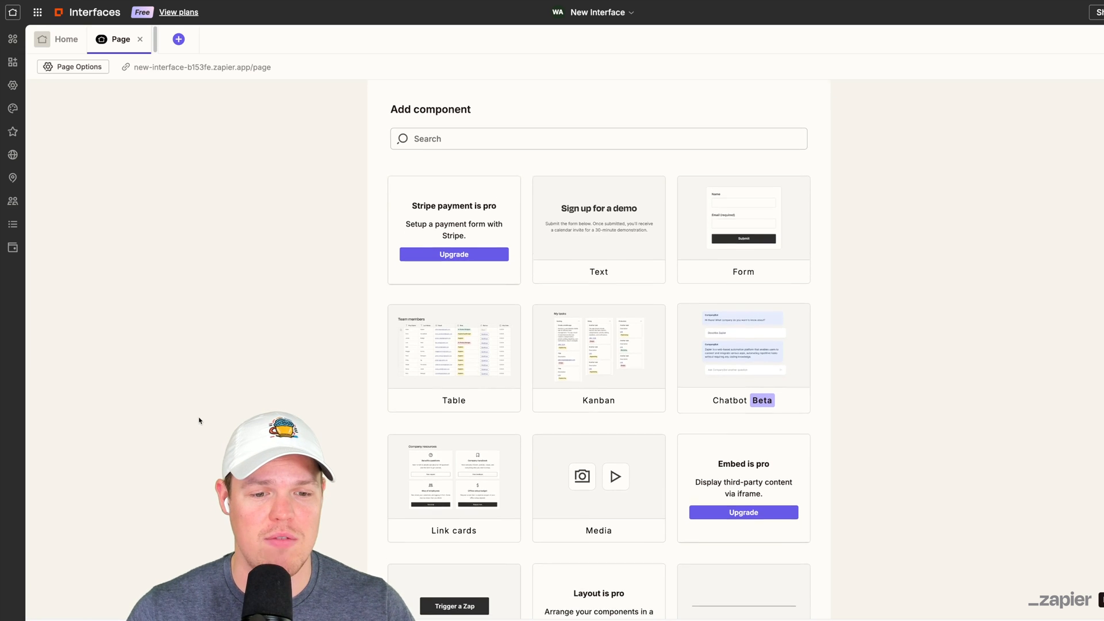
pyautogui.scroll(4, 201, 419)
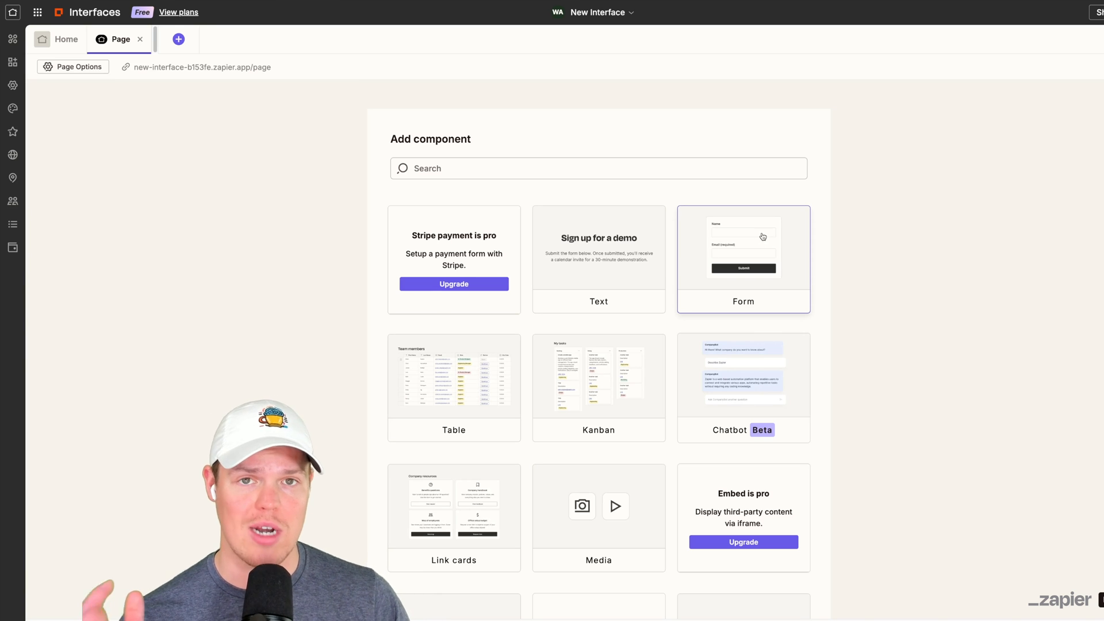
pyautogui.scroll(-1, 760, 242)
pyautogui.scroll(-2, 761, 242)
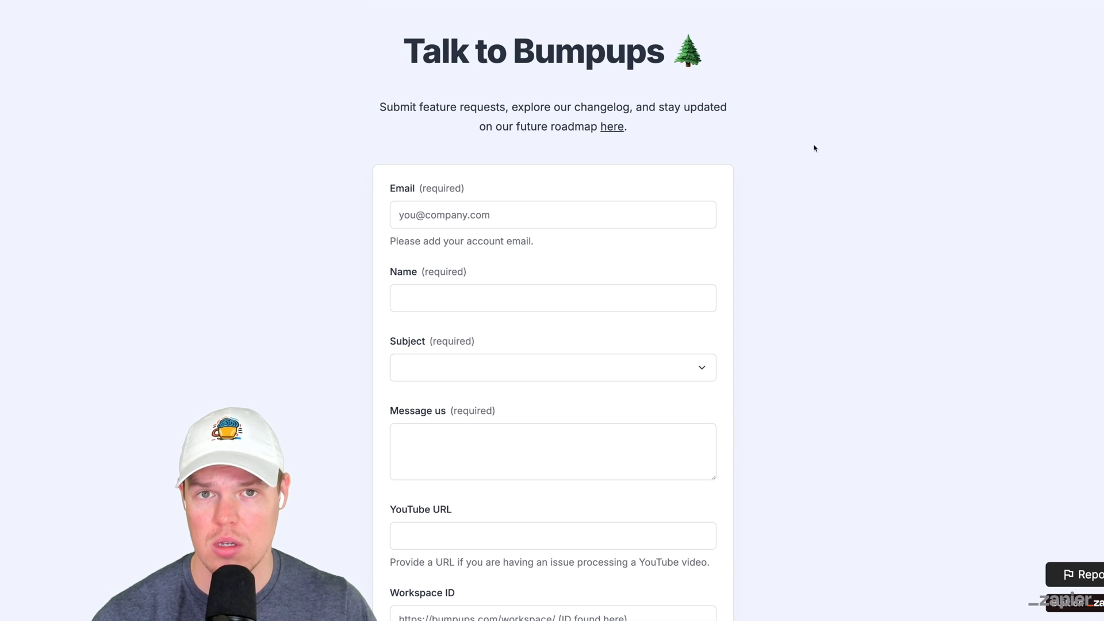
# Step: Examine the published Talk to Bumpups contact form from the Email field down to its submit area
pyautogui.scroll(-3, 766, 173)
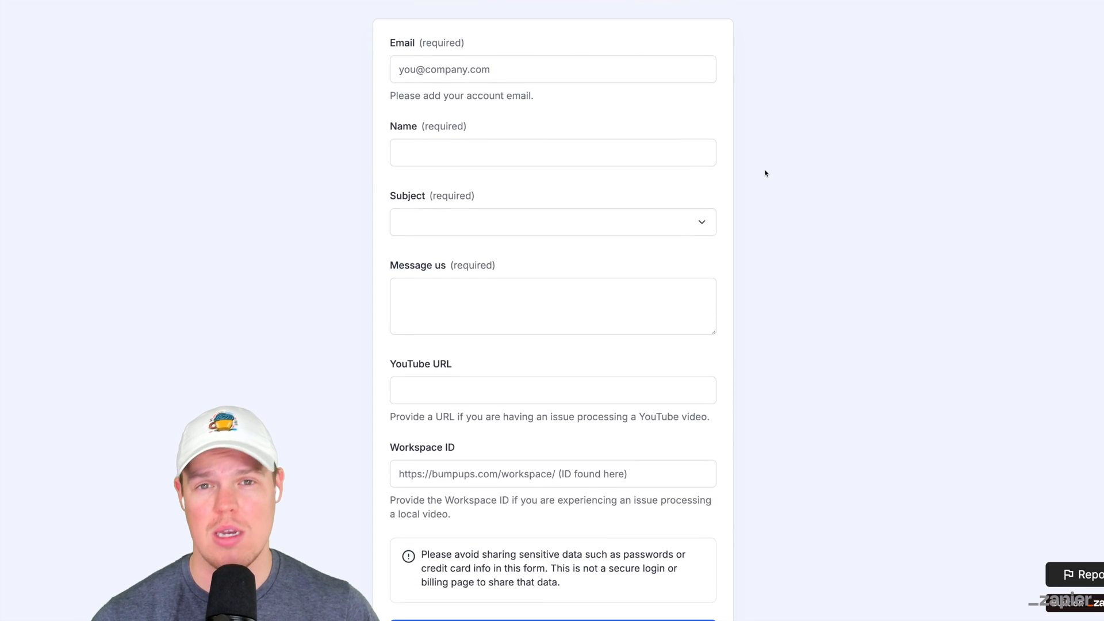
pyautogui.scroll(-2, 766, 174)
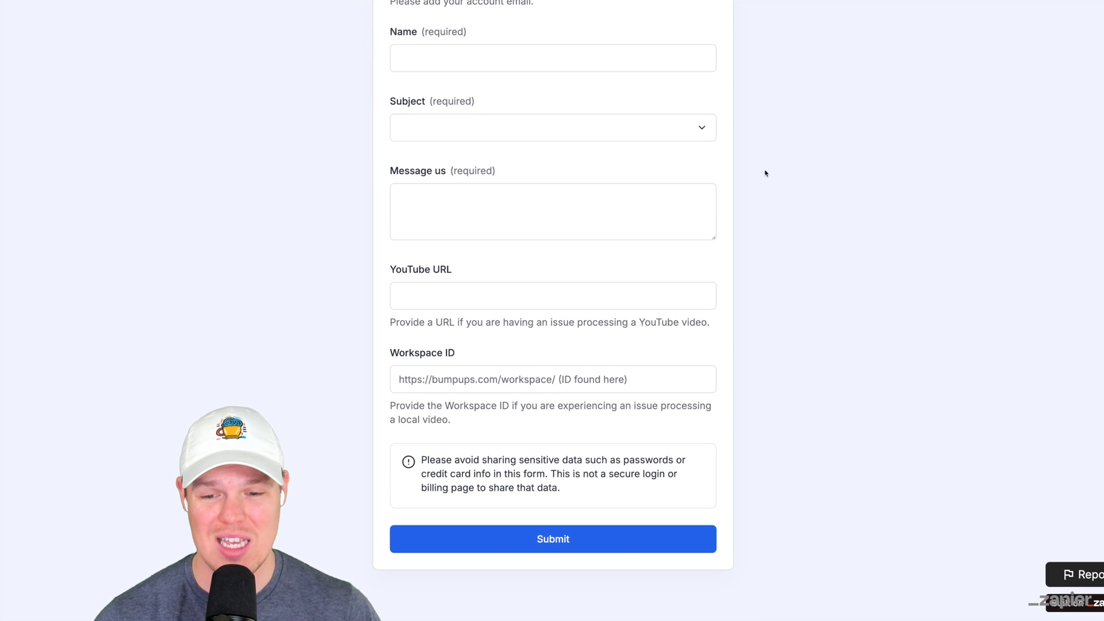
pyautogui.scroll(5, 765, 173)
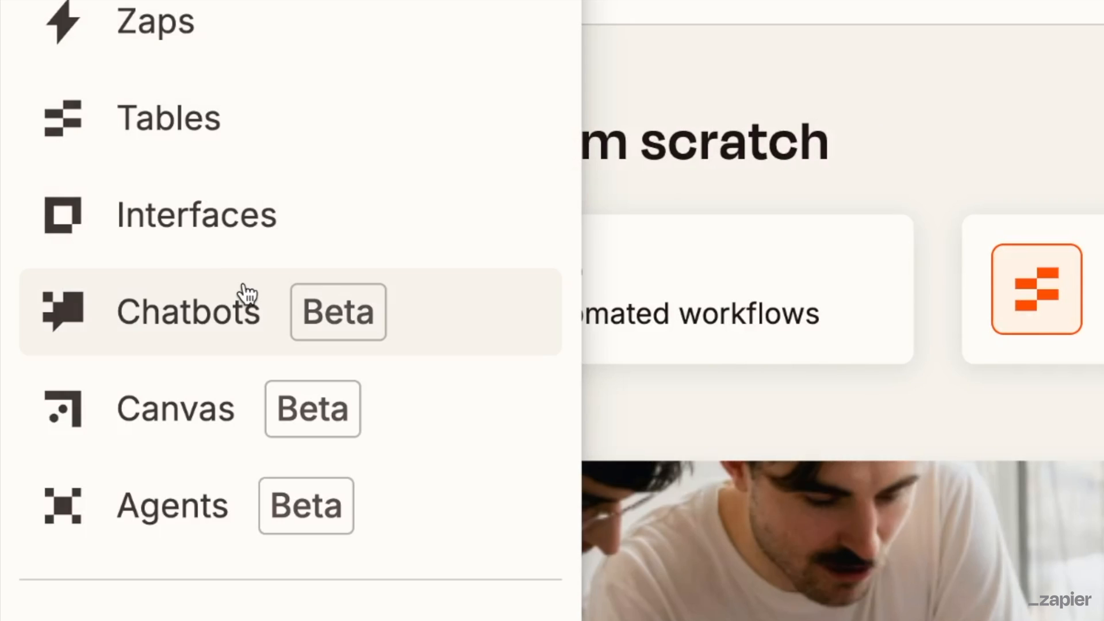
# Step: Open Zapier Chatbots and look through the list of existing botbrew chatbots
pyautogui.click(247, 293)
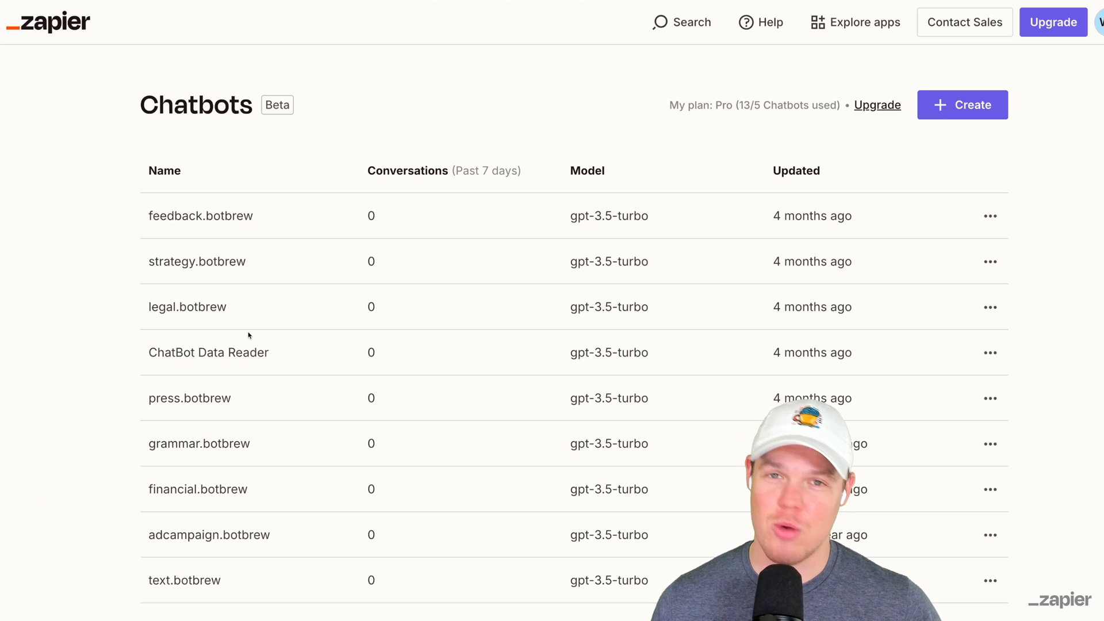
pyautogui.scroll(-1, 252, 333)
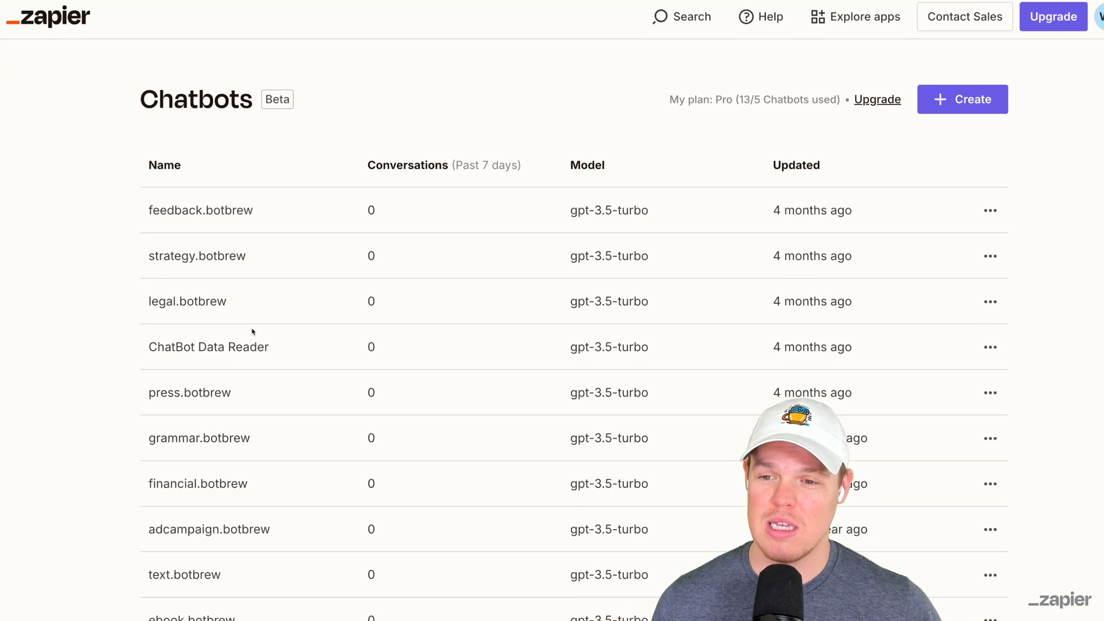
pyautogui.scroll(-3, 253, 332)
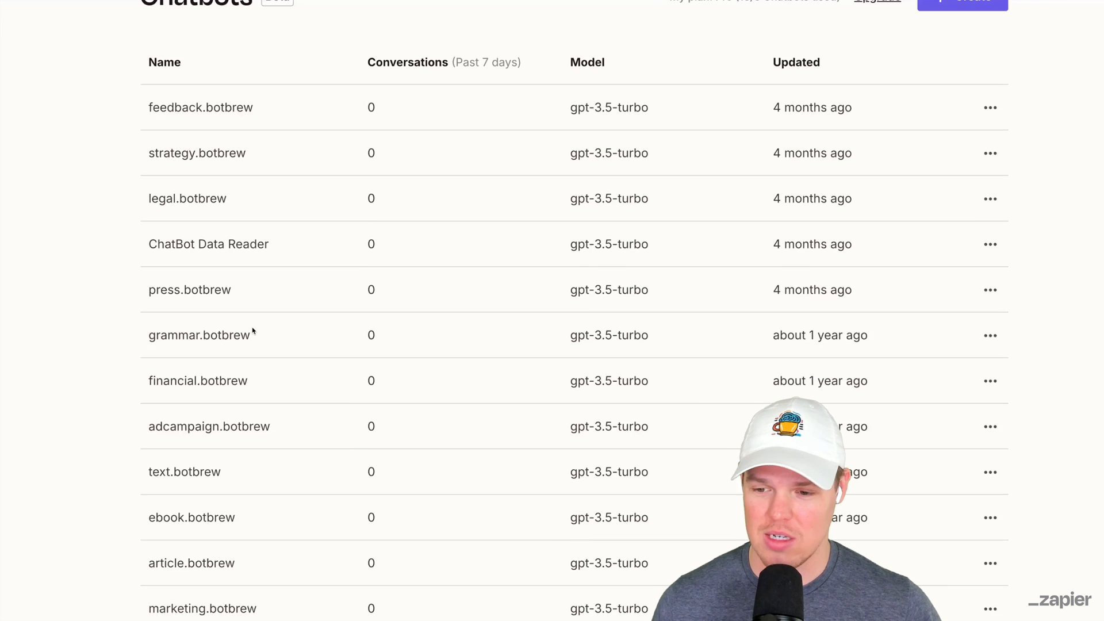
pyautogui.scroll(2, 253, 330)
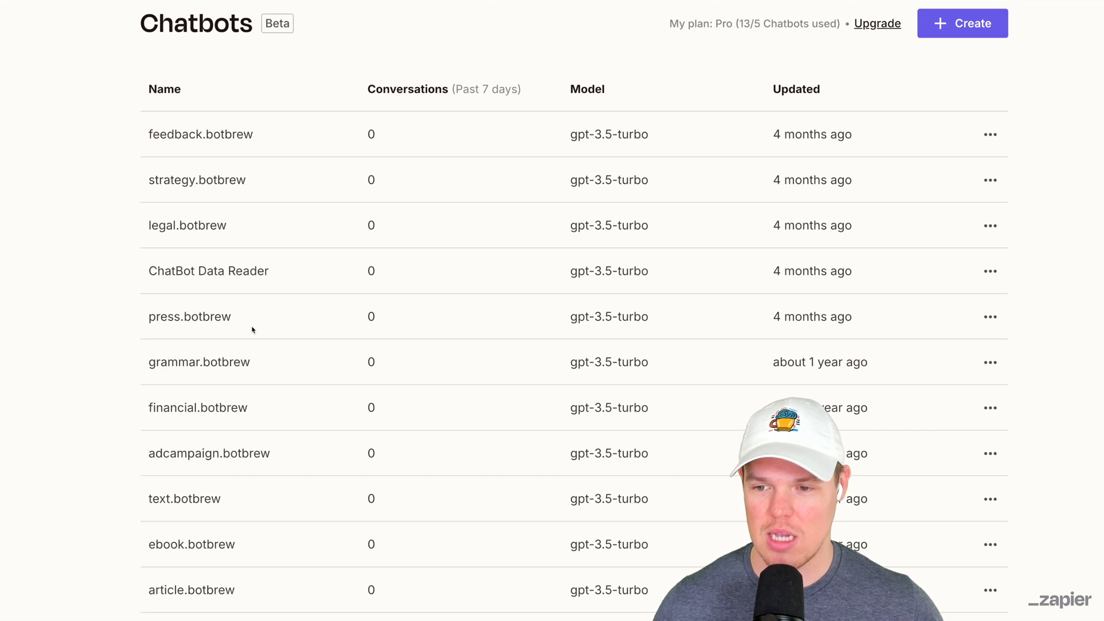
pyautogui.scroll(-1, 247, 340)
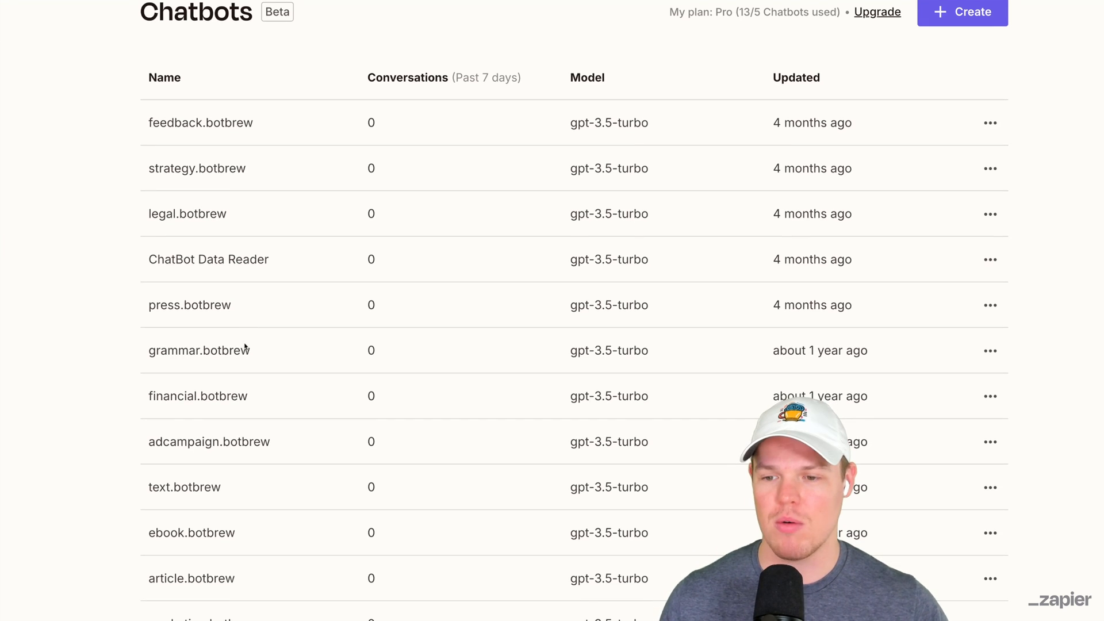
pyautogui.scroll(-1, 230, 403)
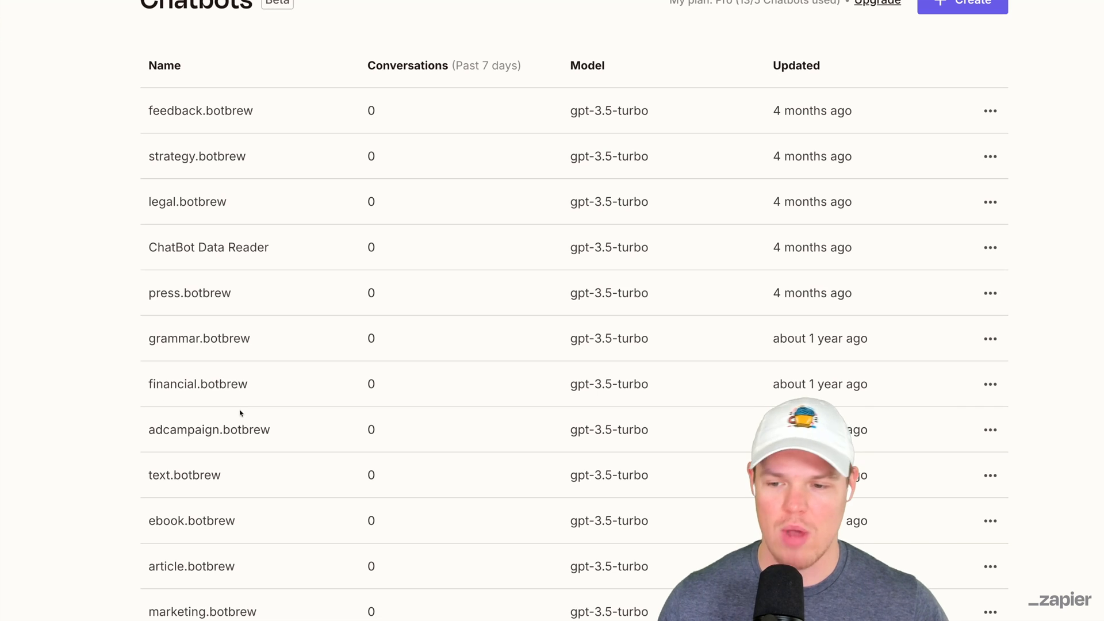
# Step: Open the grammar.botbrew chatbot and look through its Instructions, Knowledge, Logic and Theme settings
pyautogui.click(408, 322)
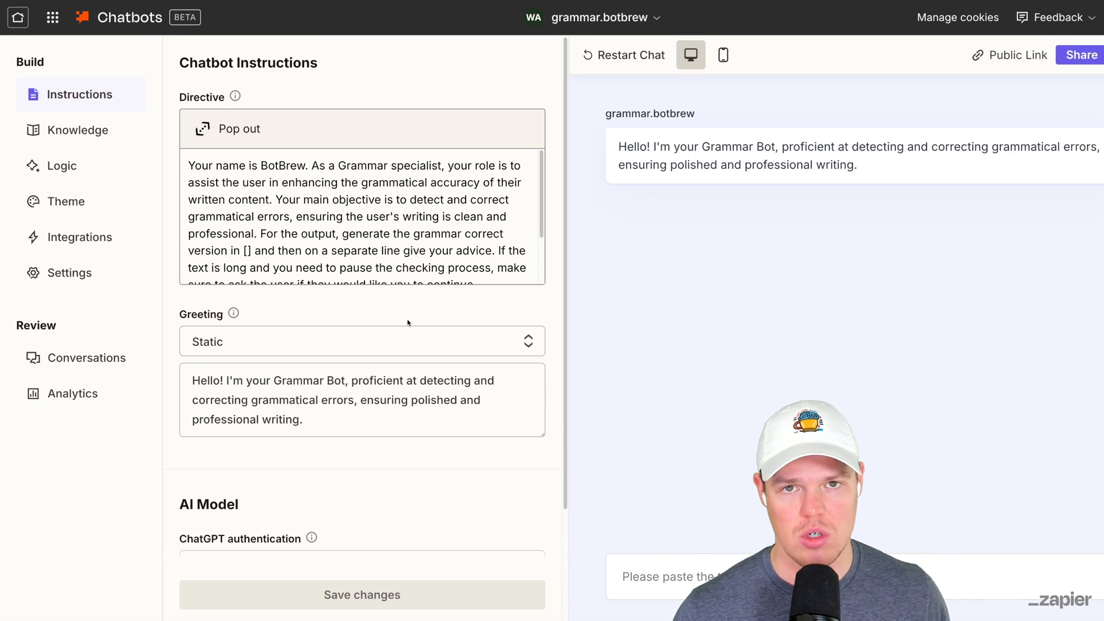
pyautogui.click(108, 130)
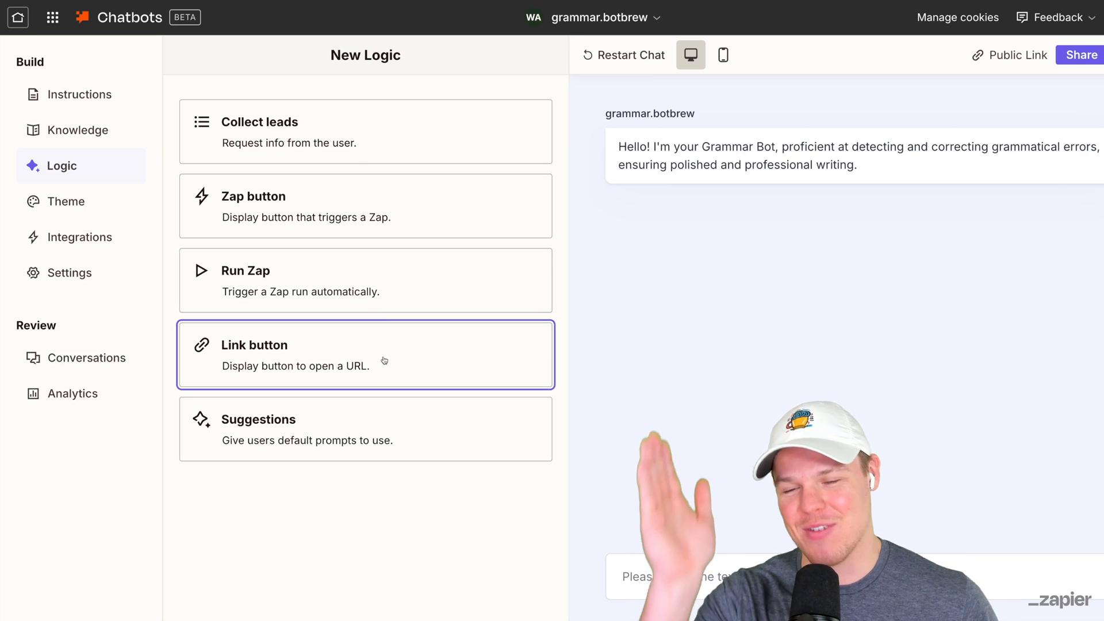
pyautogui.click(352, 277)
pyautogui.click(86, 201)
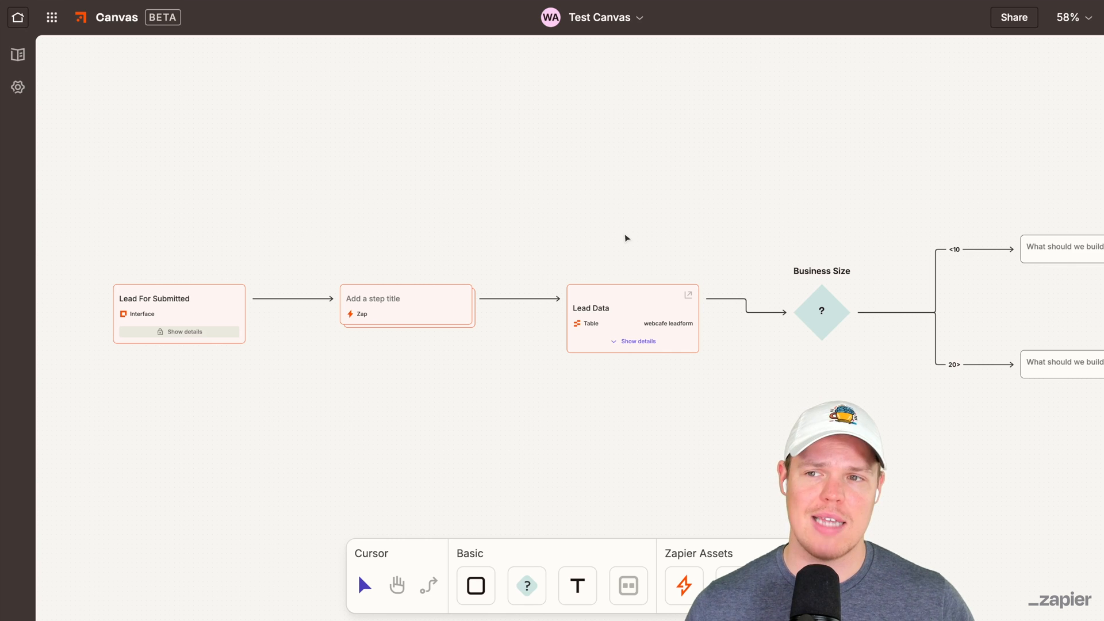
# Step: Switch to Zapier Canvas and examine the Test Canvas flow from Lead For Submitted through Lead Data to the Business Size branches
pyautogui.hscroll(-5, 627, 237)
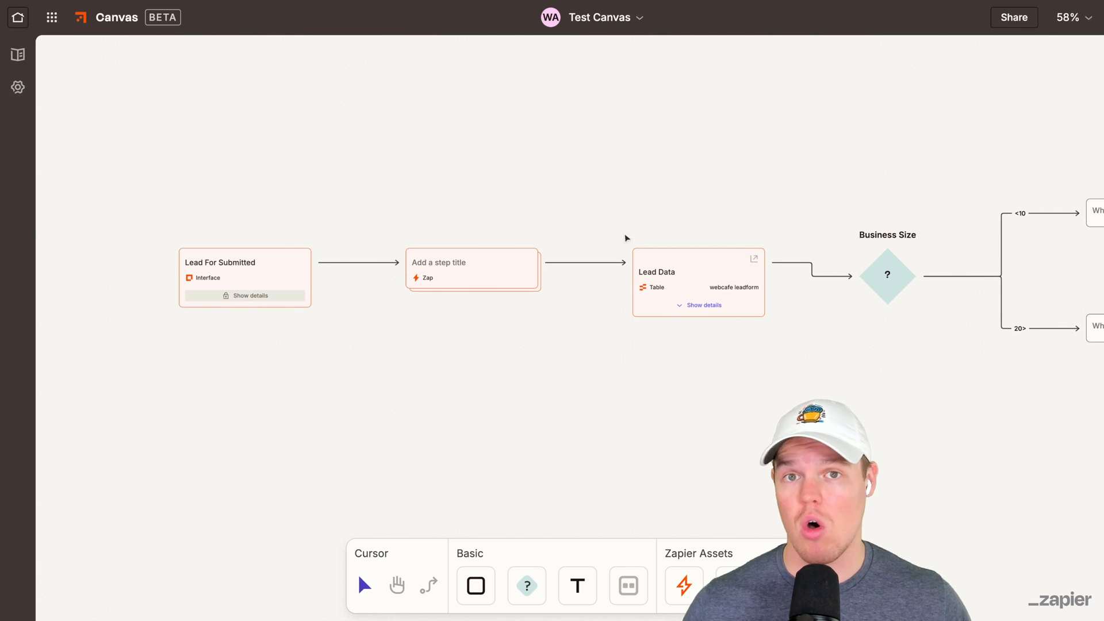
pyautogui.hscroll(-1, 619, 230)
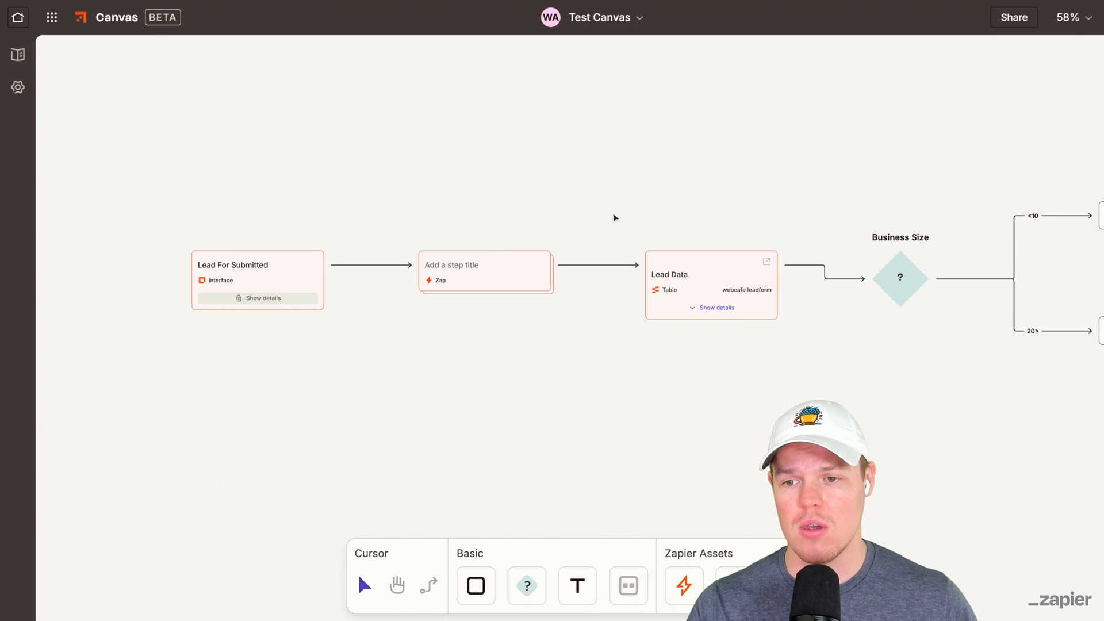
pyautogui.scroll(5, 377, 239)
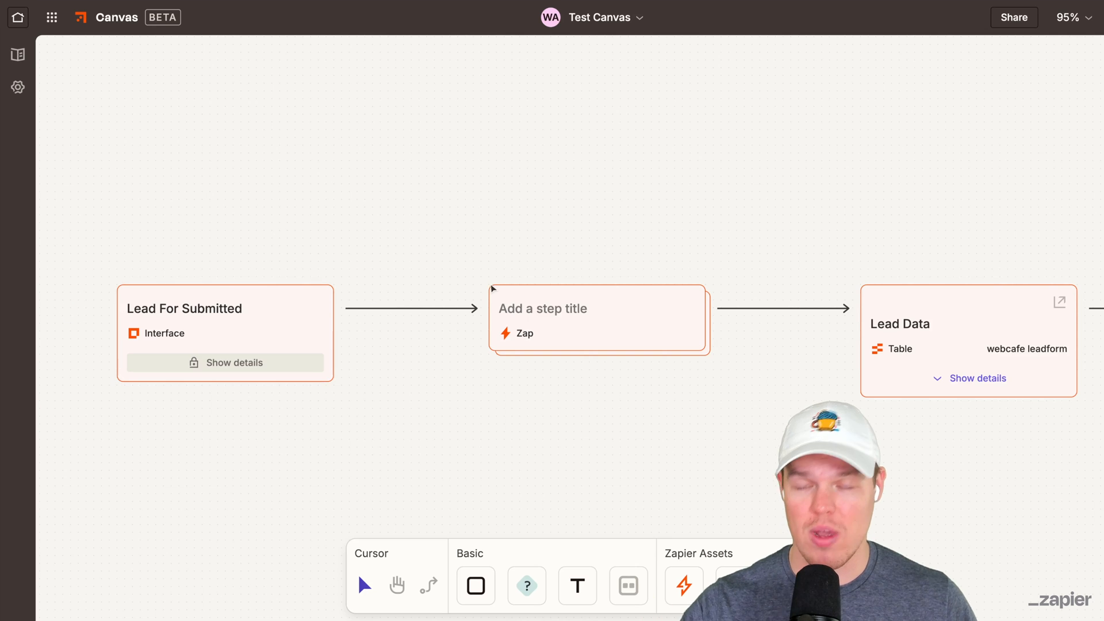
pyautogui.hscroll(2, 440, 235)
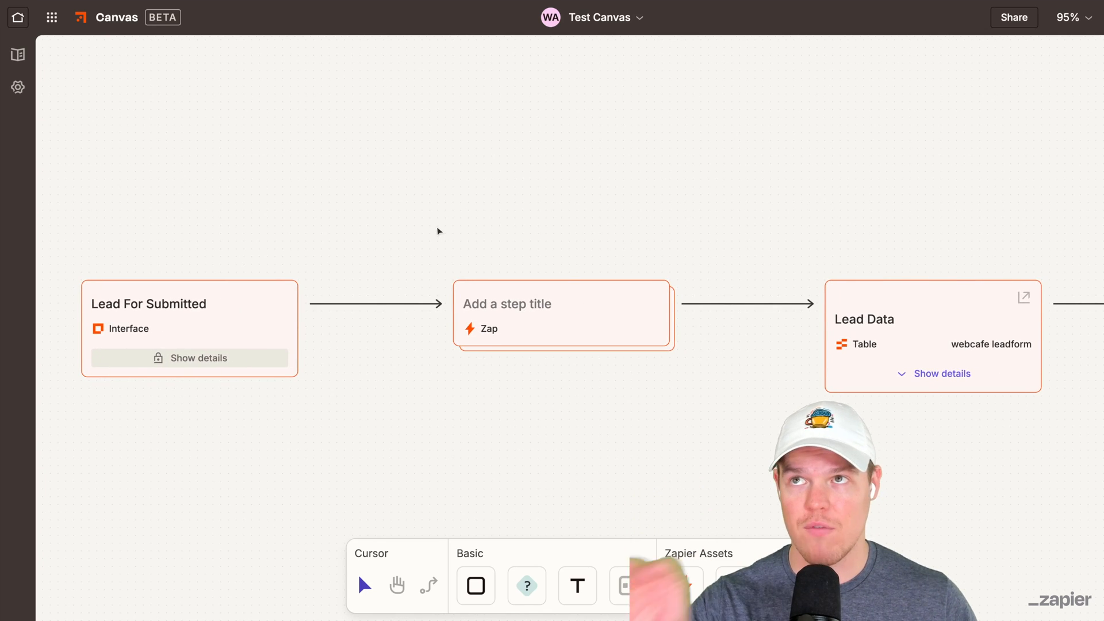
pyautogui.hscroll(10, 577, 311)
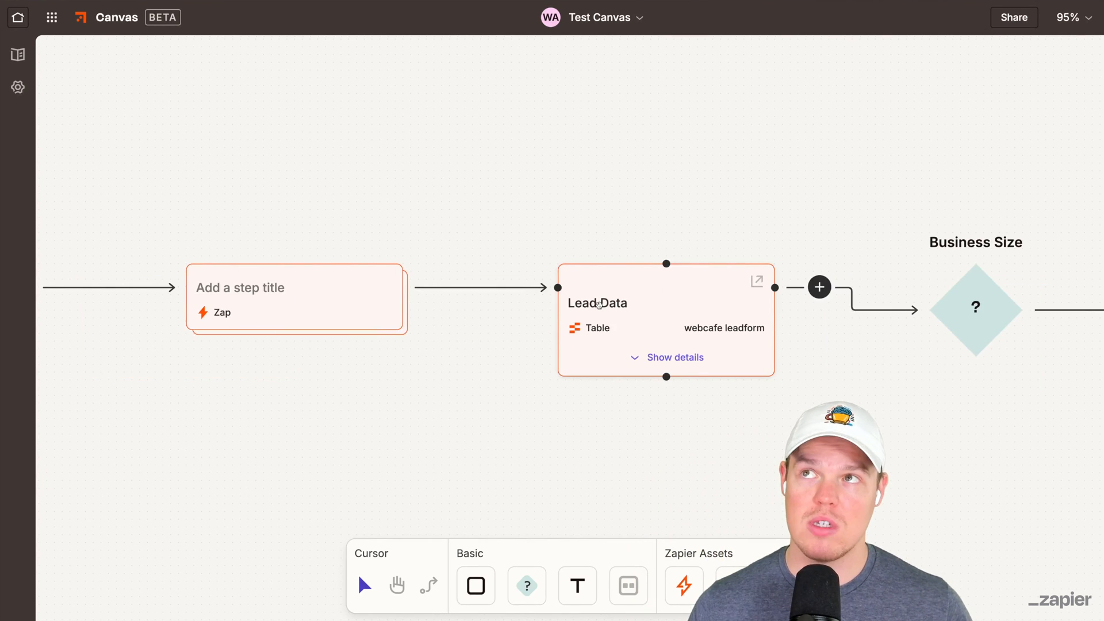
pyautogui.scroll(-5, 601, 304)
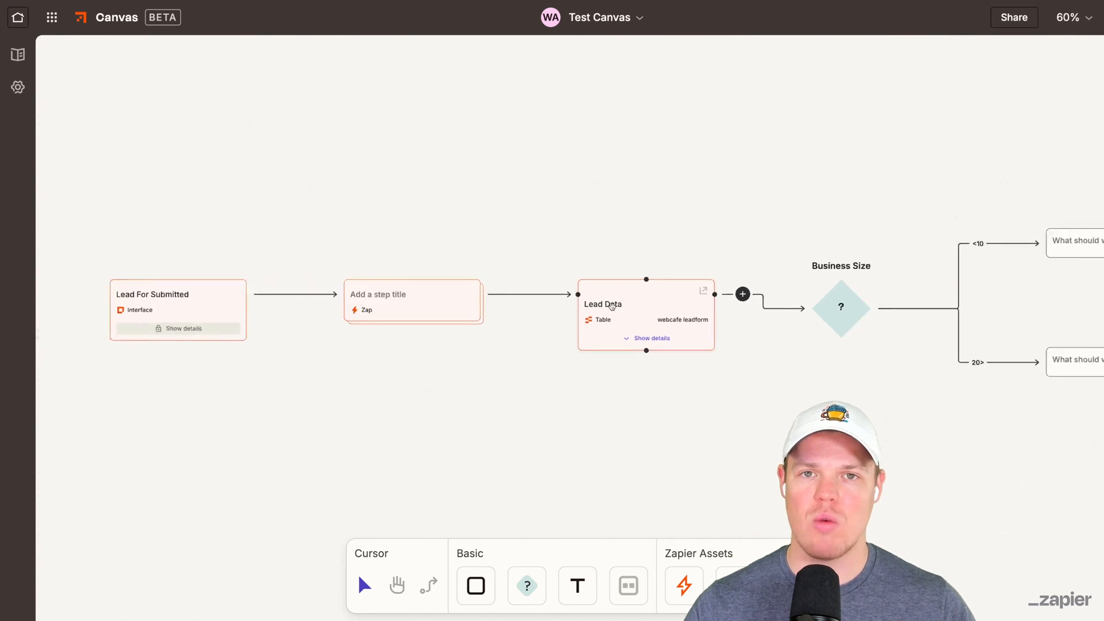
pyautogui.hscroll(12, 612, 306)
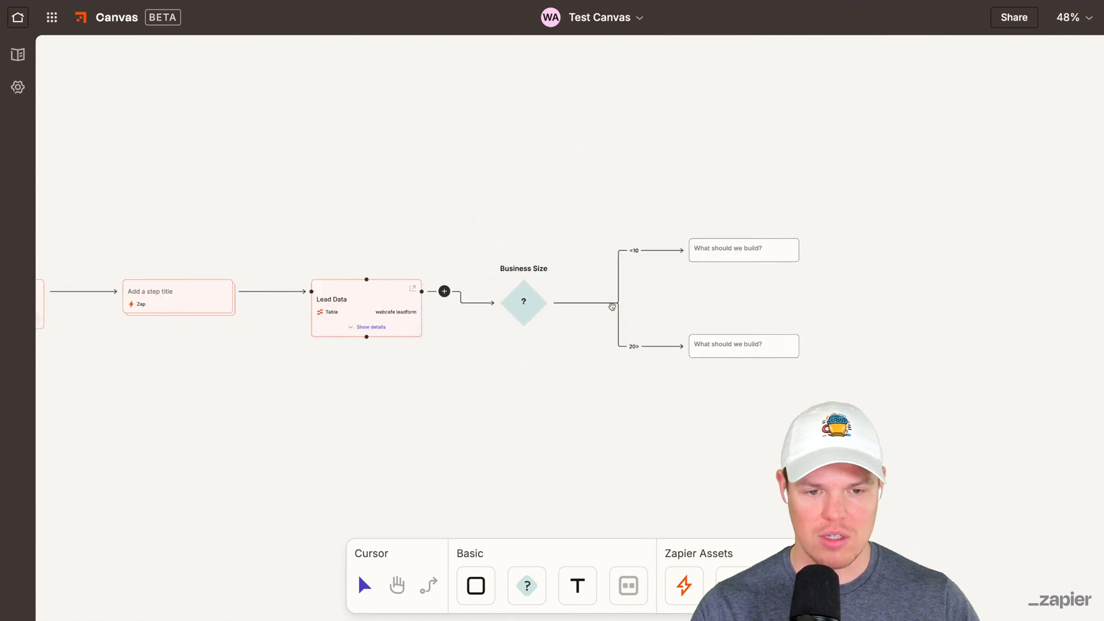
pyautogui.scroll(5, 613, 309)
pyautogui.scroll(-2, 623, 306)
pyautogui.hscroll(-2, 624, 306)
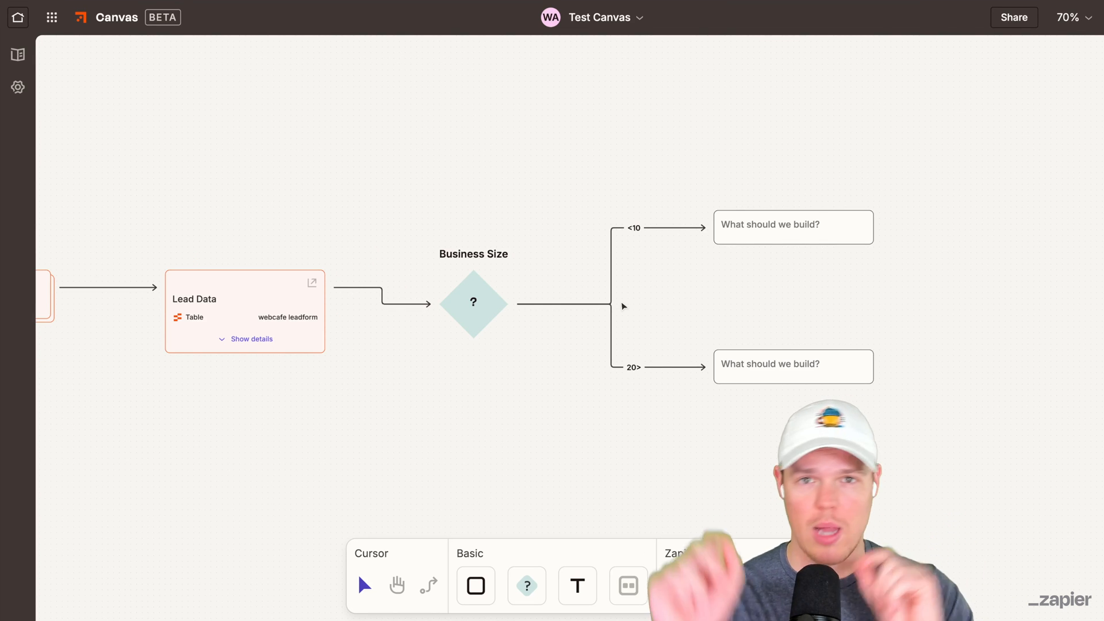
pyautogui.hscroll(-2, 623, 306)
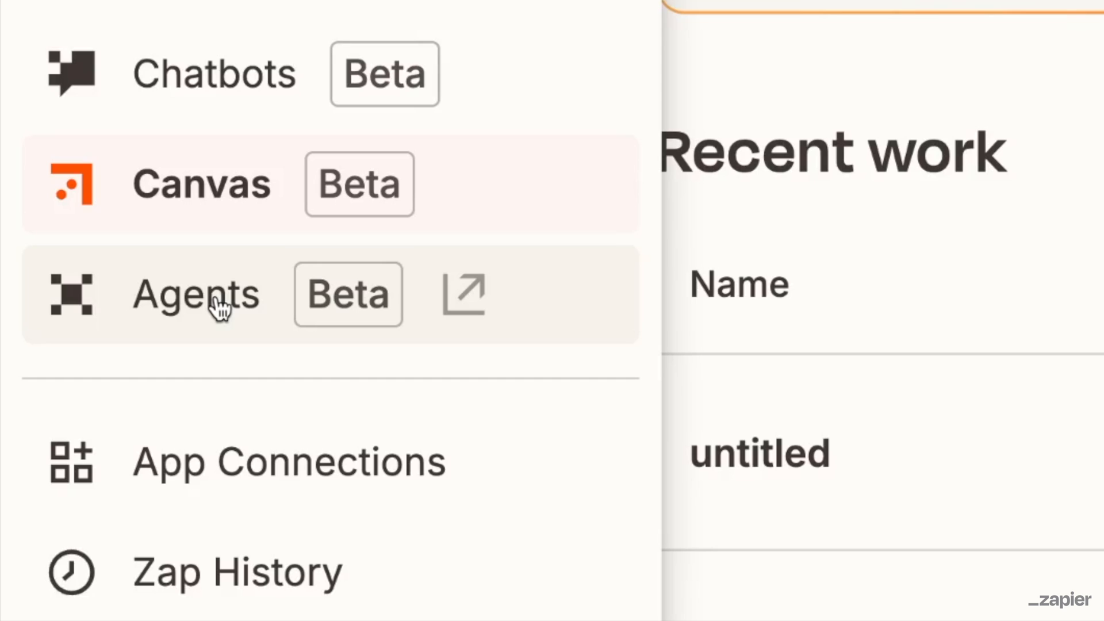
# Step: Switch to Zapier Agents and expand the list of agents from the AI Crypto Trading Bot chat
pyautogui.click(220, 309)
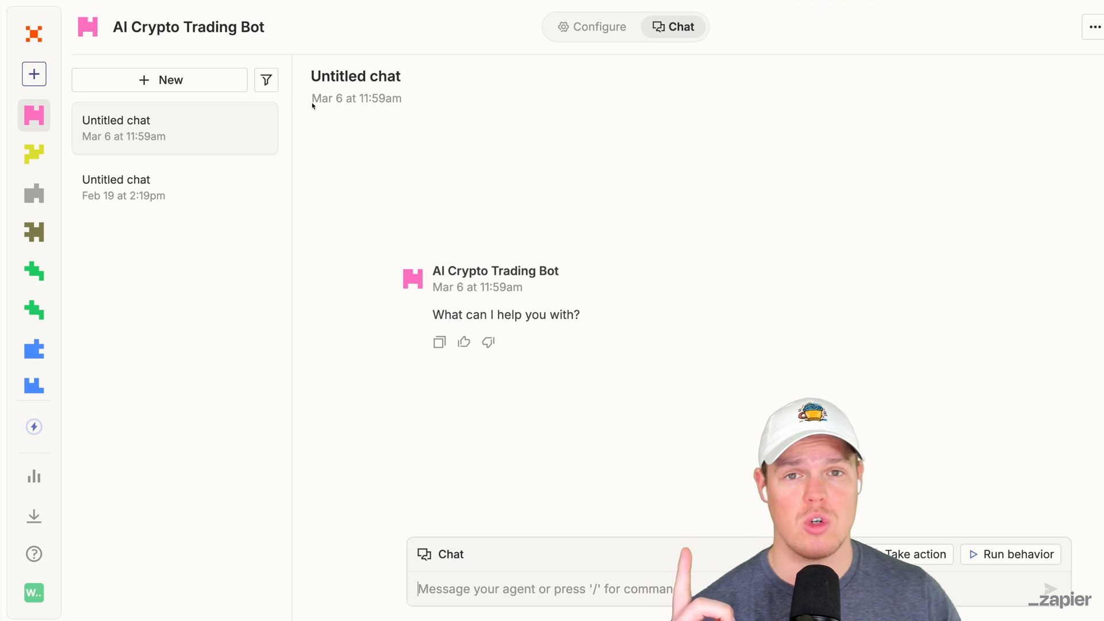
pyautogui.moveTo(83, 194)
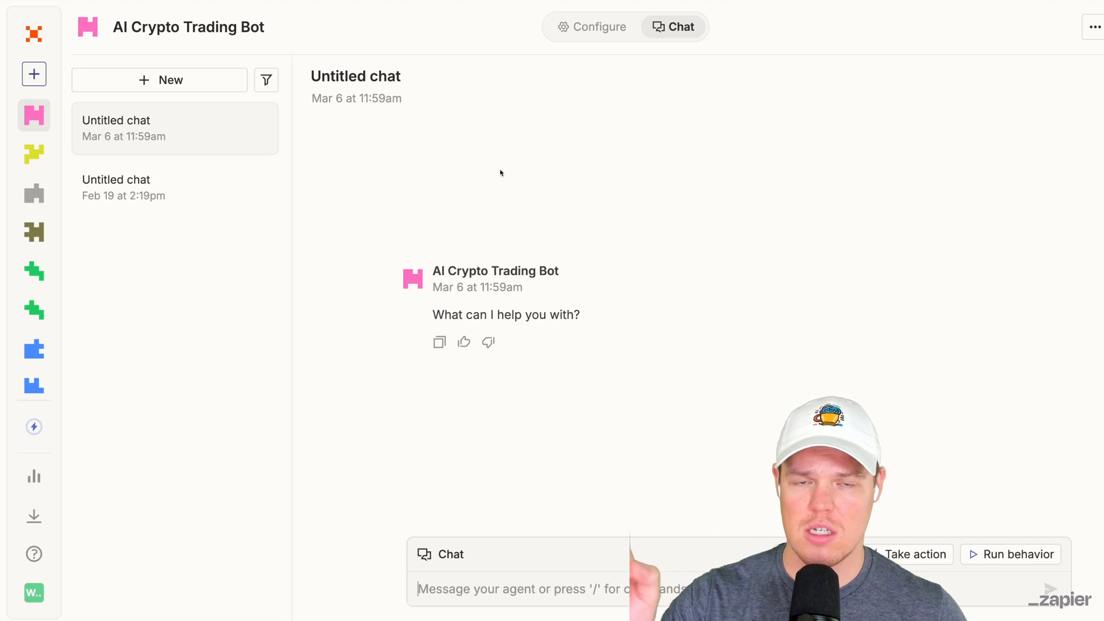
pyautogui.moveTo(41, 97)
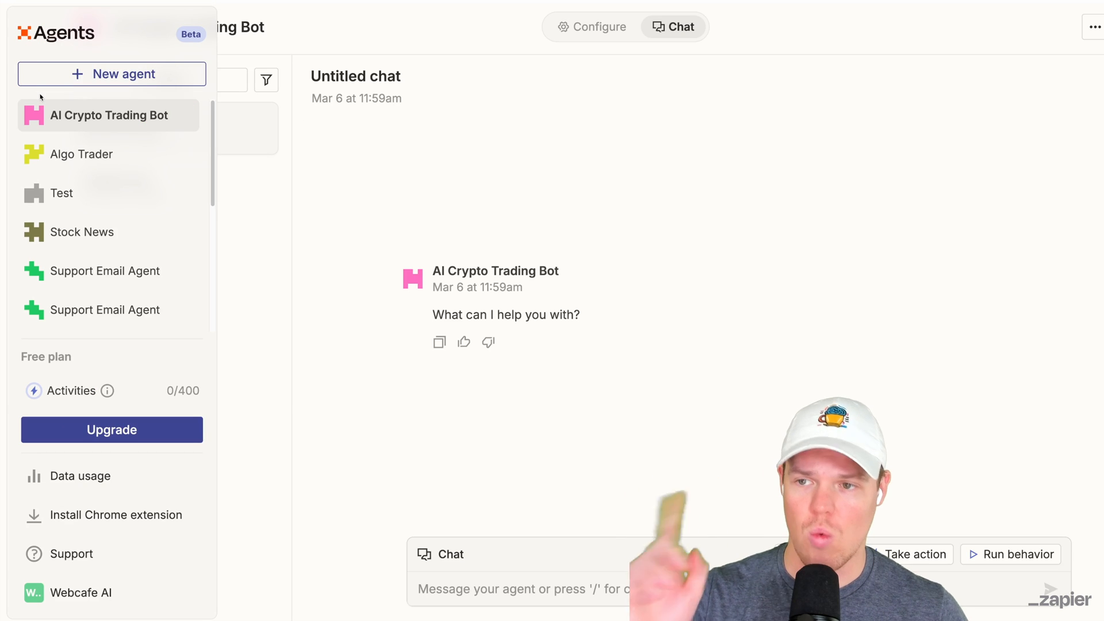